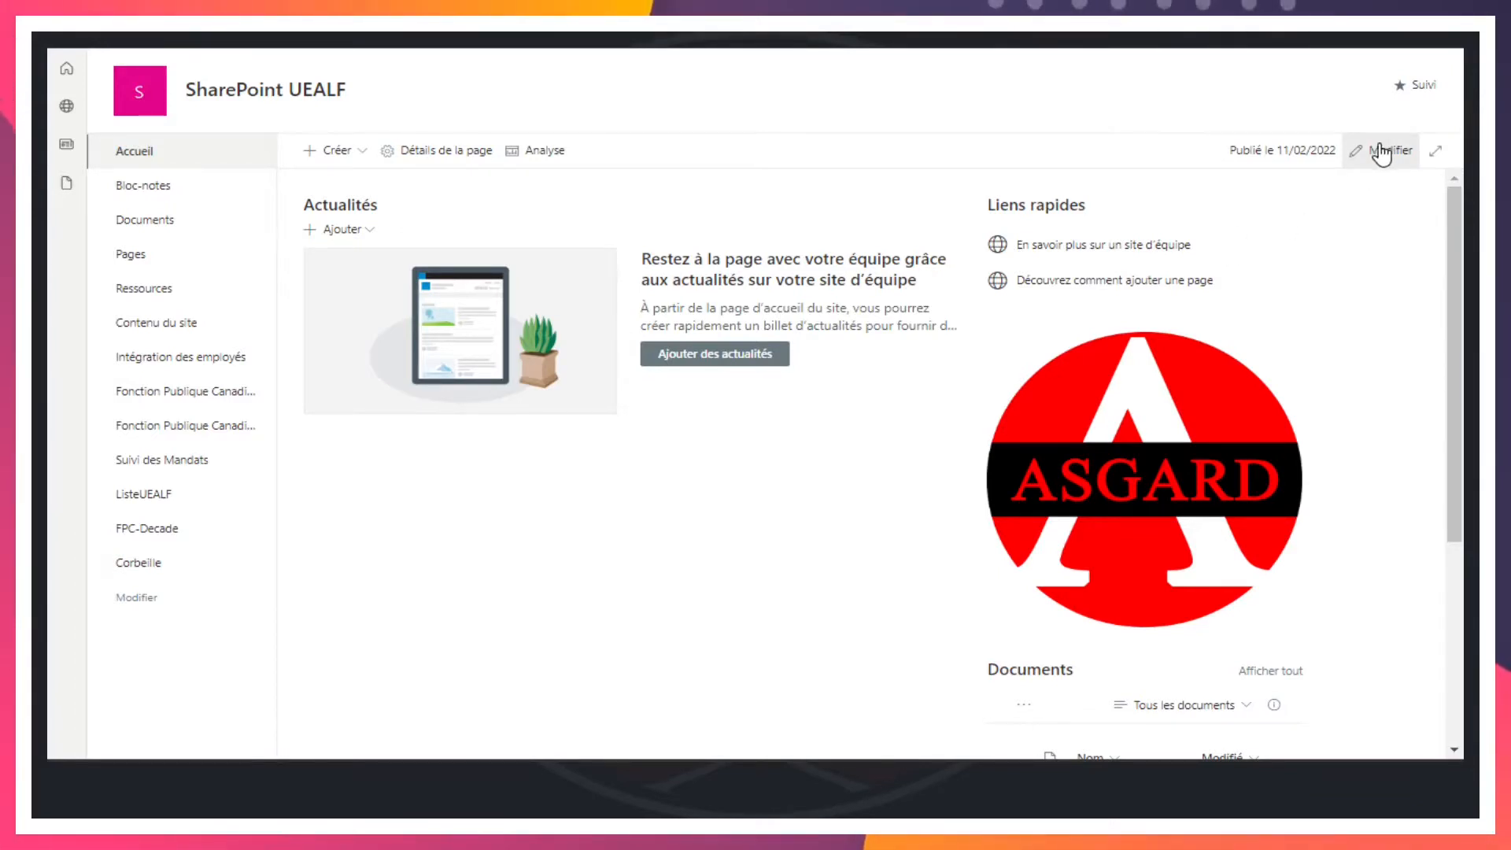
Put the Accueil page in edit mode and browse the web parts that can be added above Actualités
click(1381, 151)
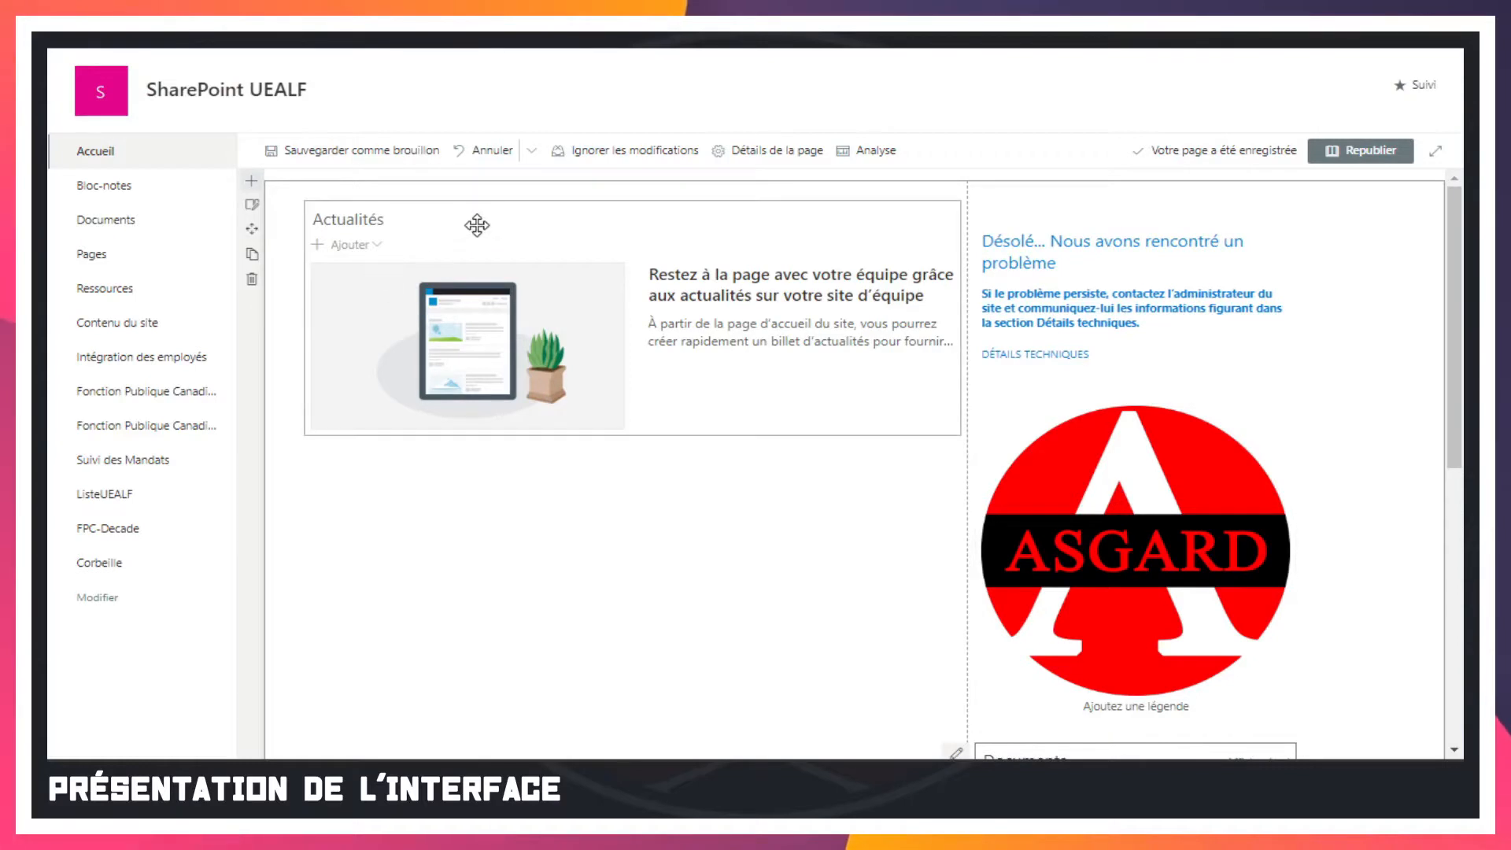
click(633, 190)
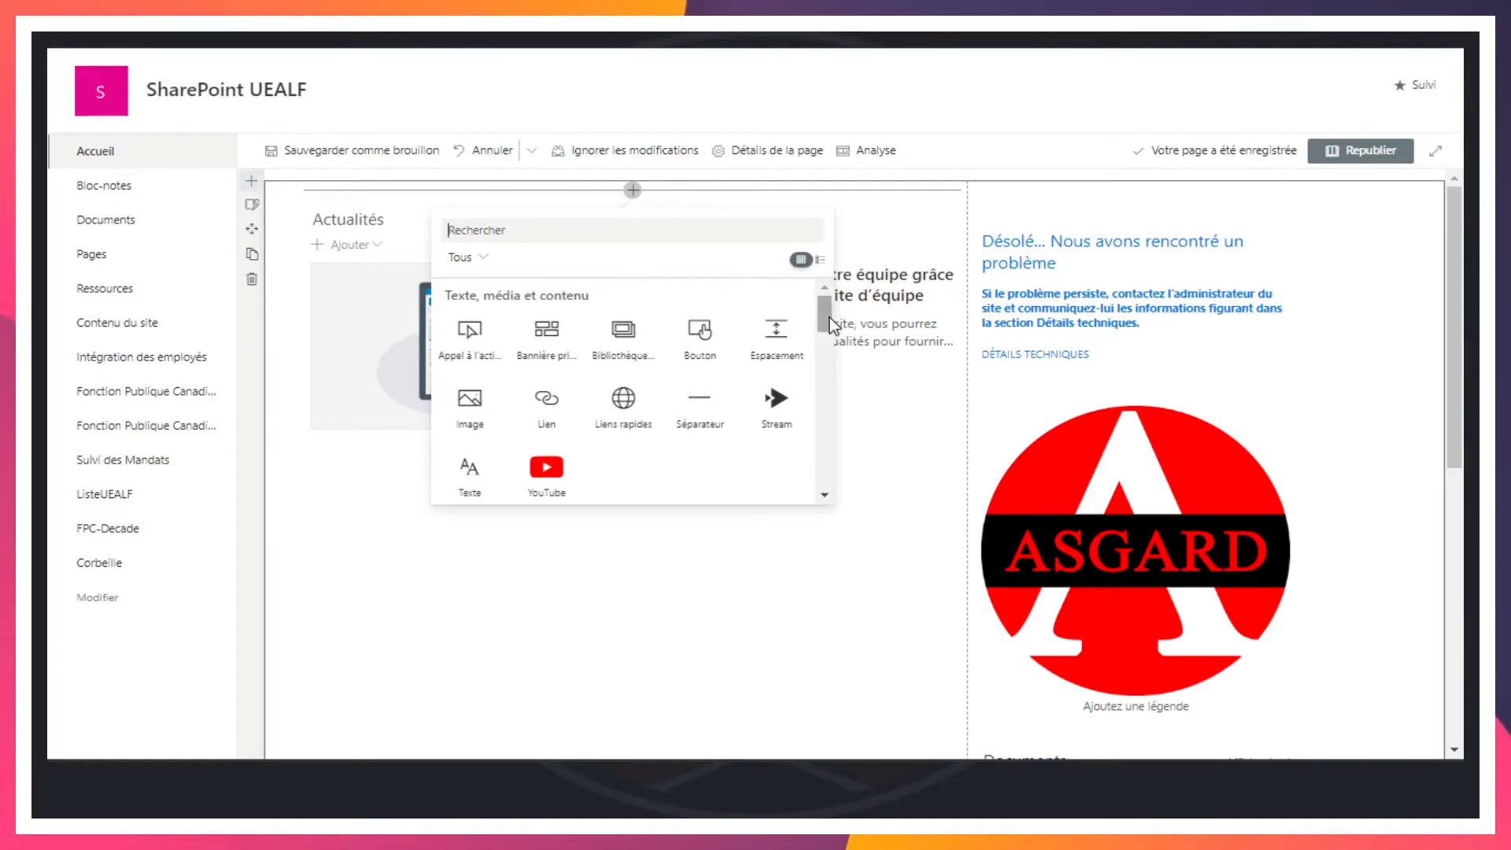
mouse_move(828, 323)
mouse_down()
mouse_move(825, 512)
mouse_move(820, 311)
mouse_up()
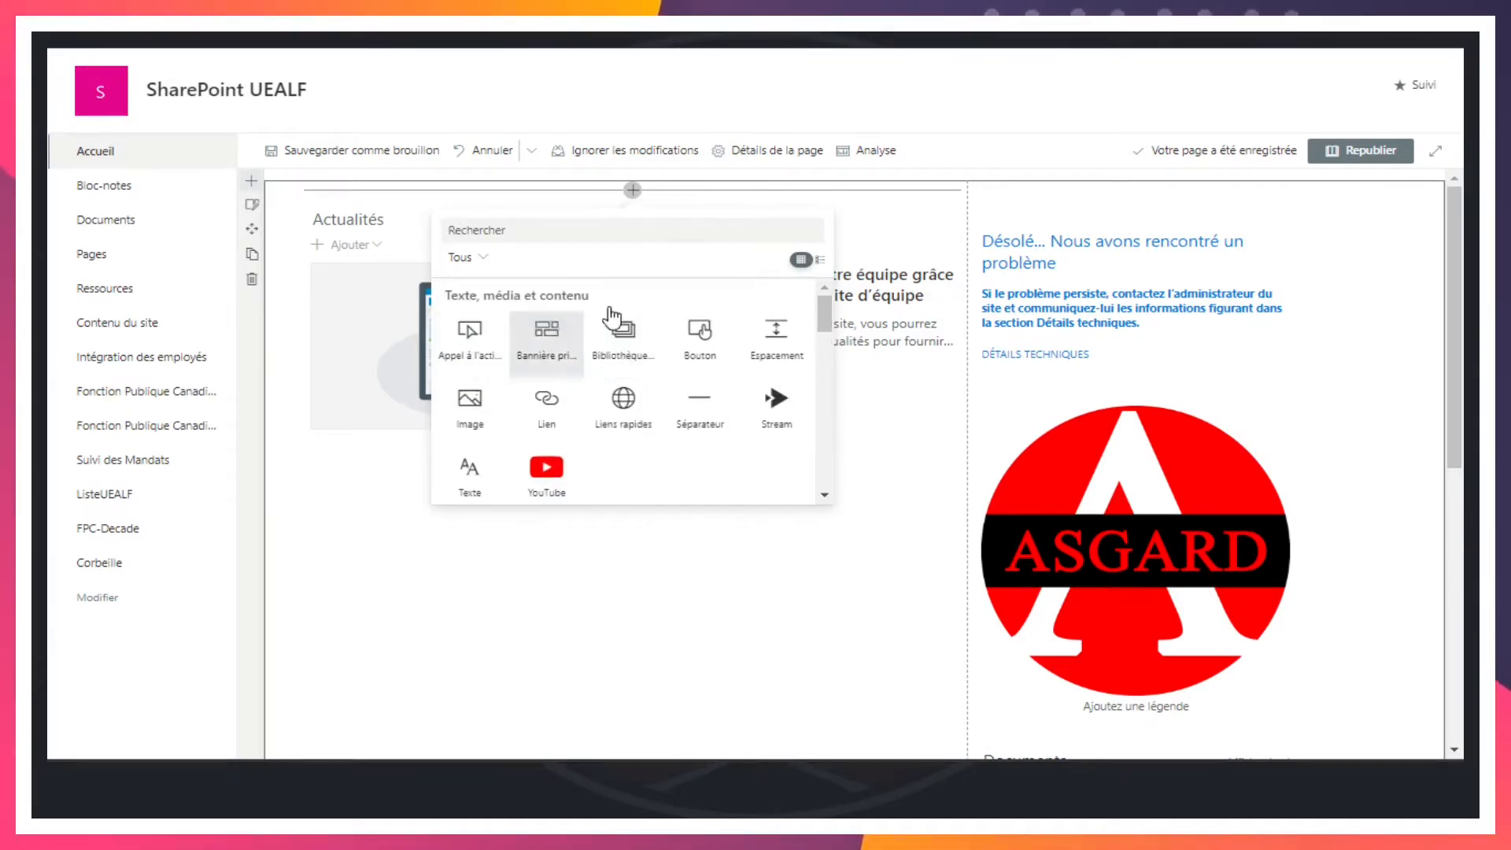
mouse_move(825, 320)
mouse_down()
mouse_move(820, 482)
mouse_move(819, 305)
mouse_up()
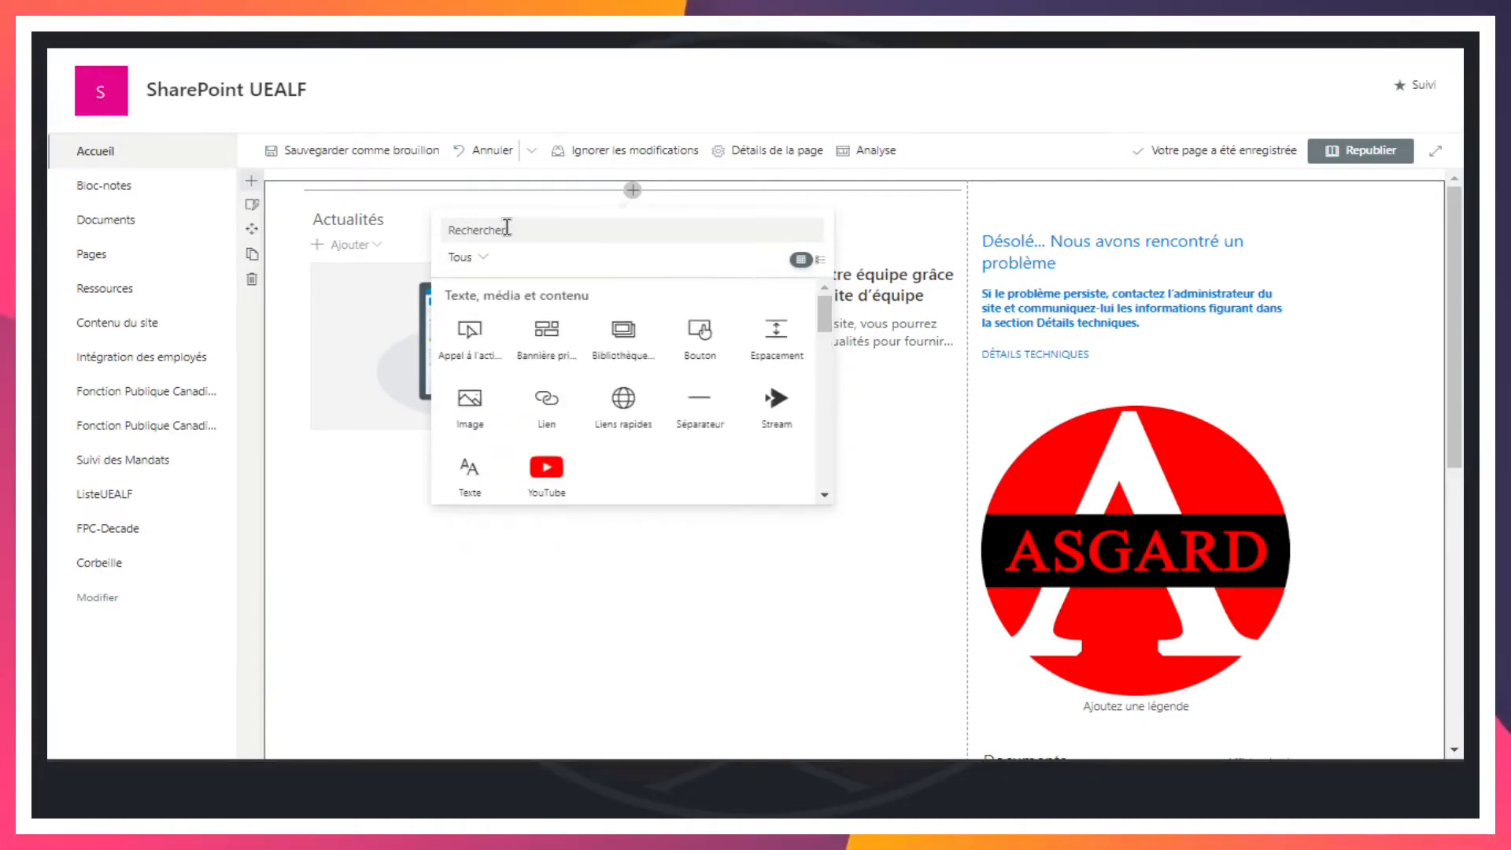
Search the available web parts for "bout" and clear the search
text(bout)
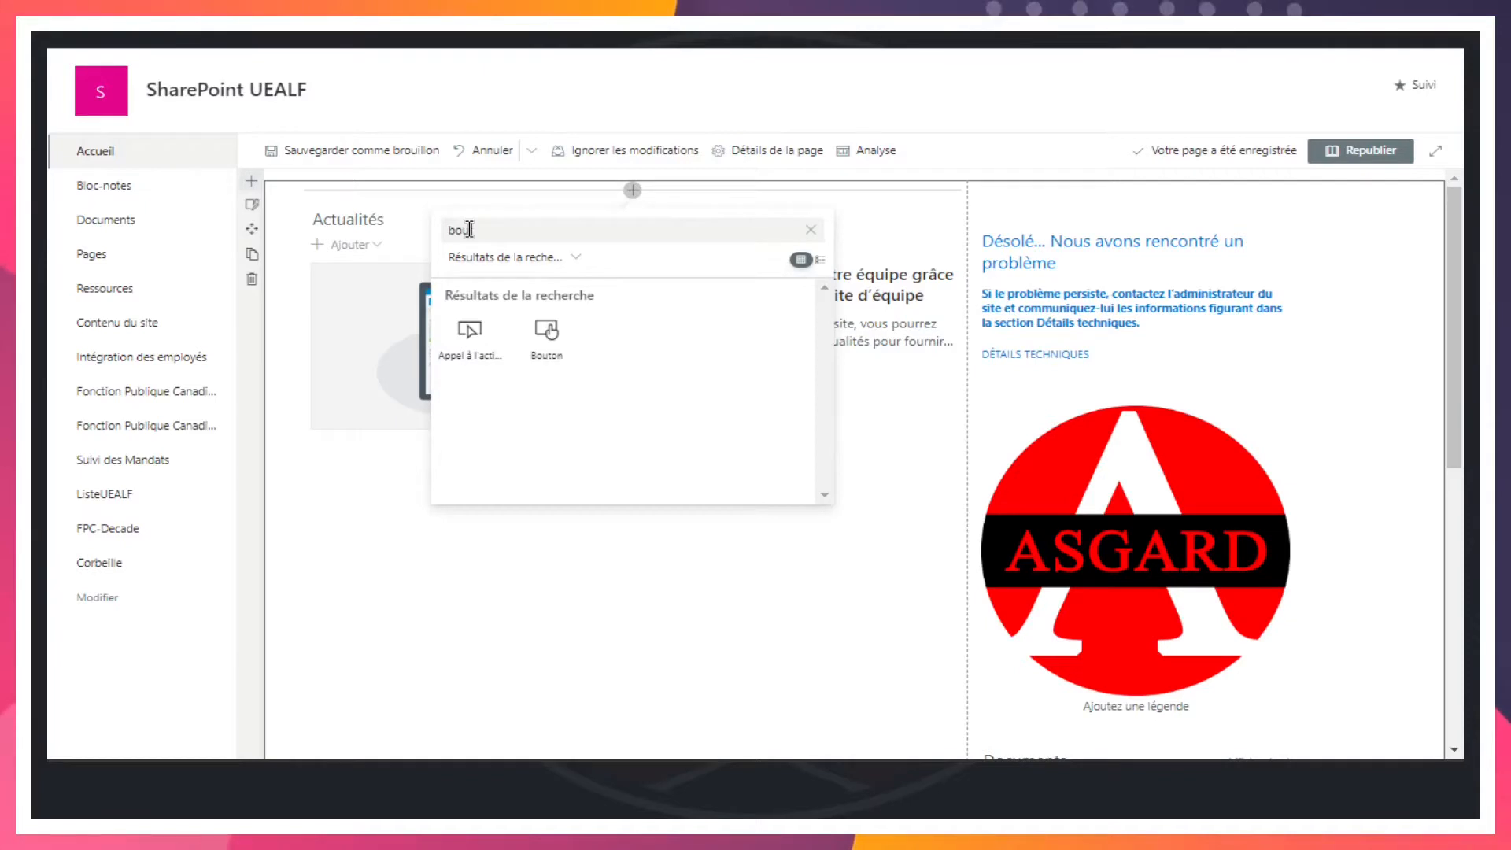
text(t)
drag(481, 230, 431, 230)
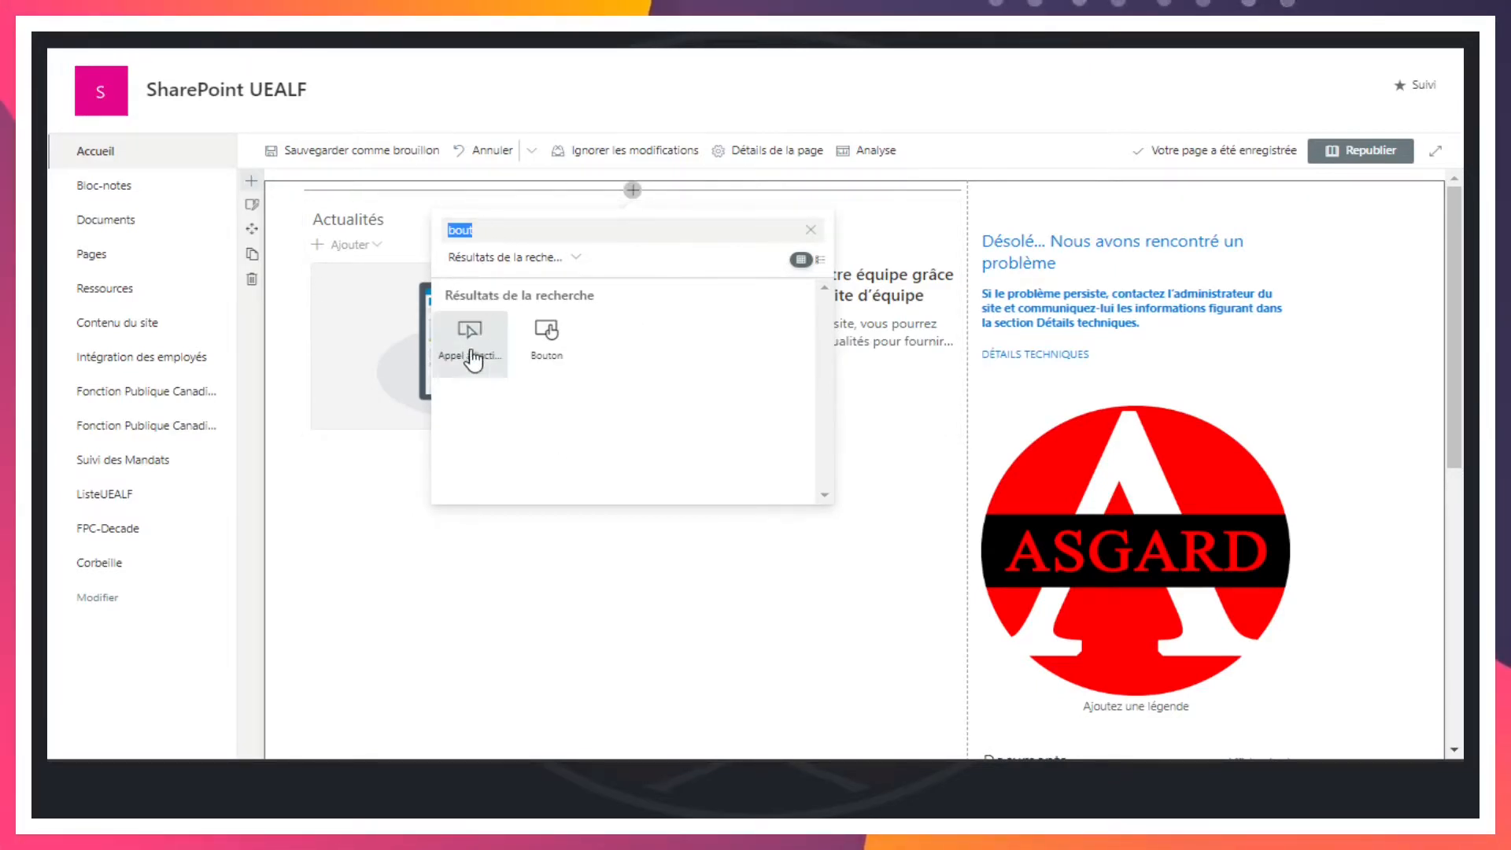
click(810, 229)
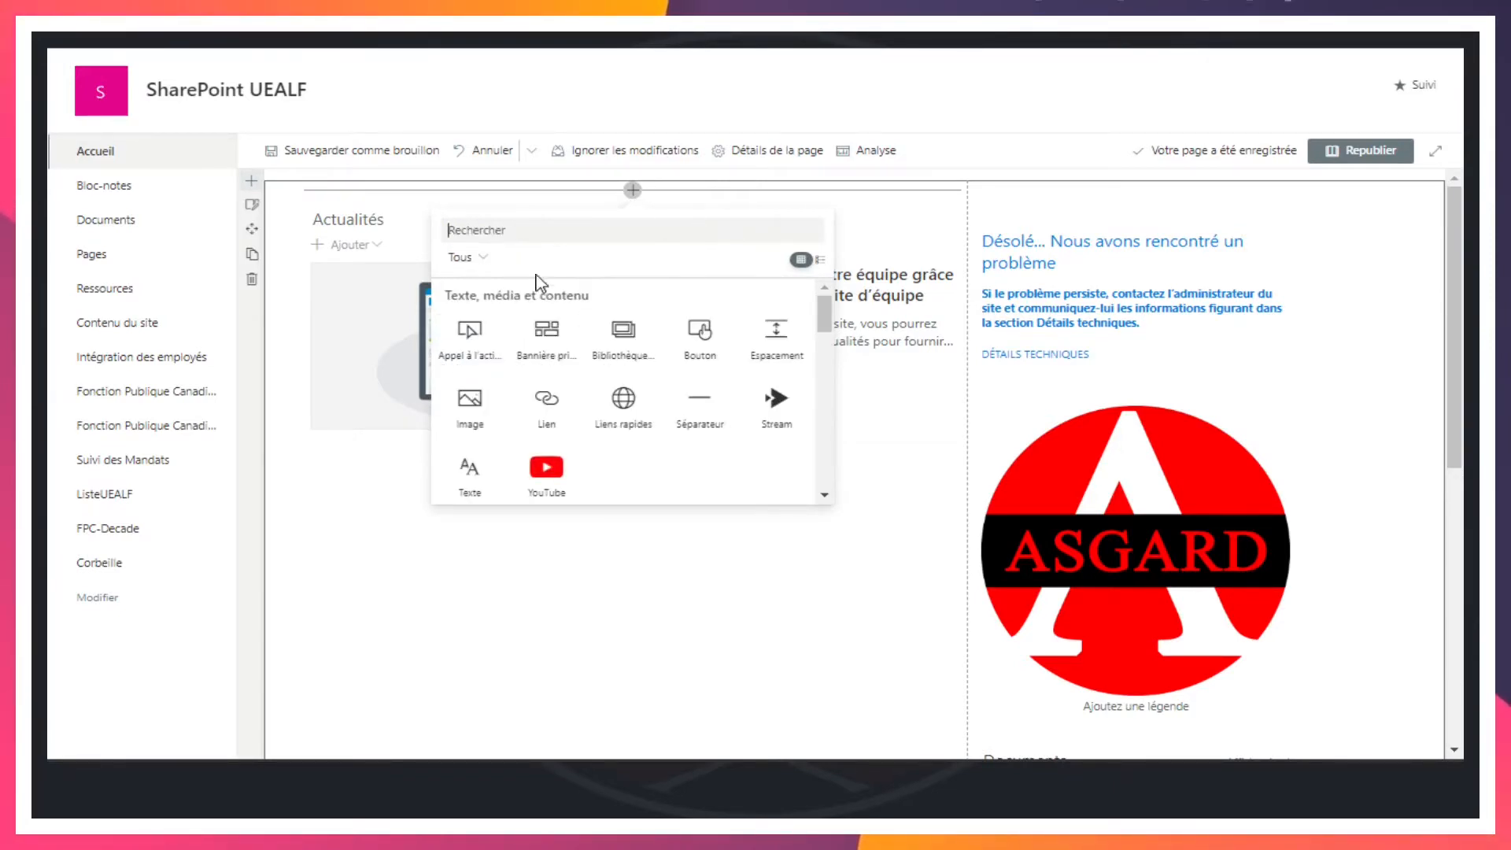
Add a Bouton web part above the Actualités web part
scroll(590, 385, down, 5)
scroll(606, 383, up, 5)
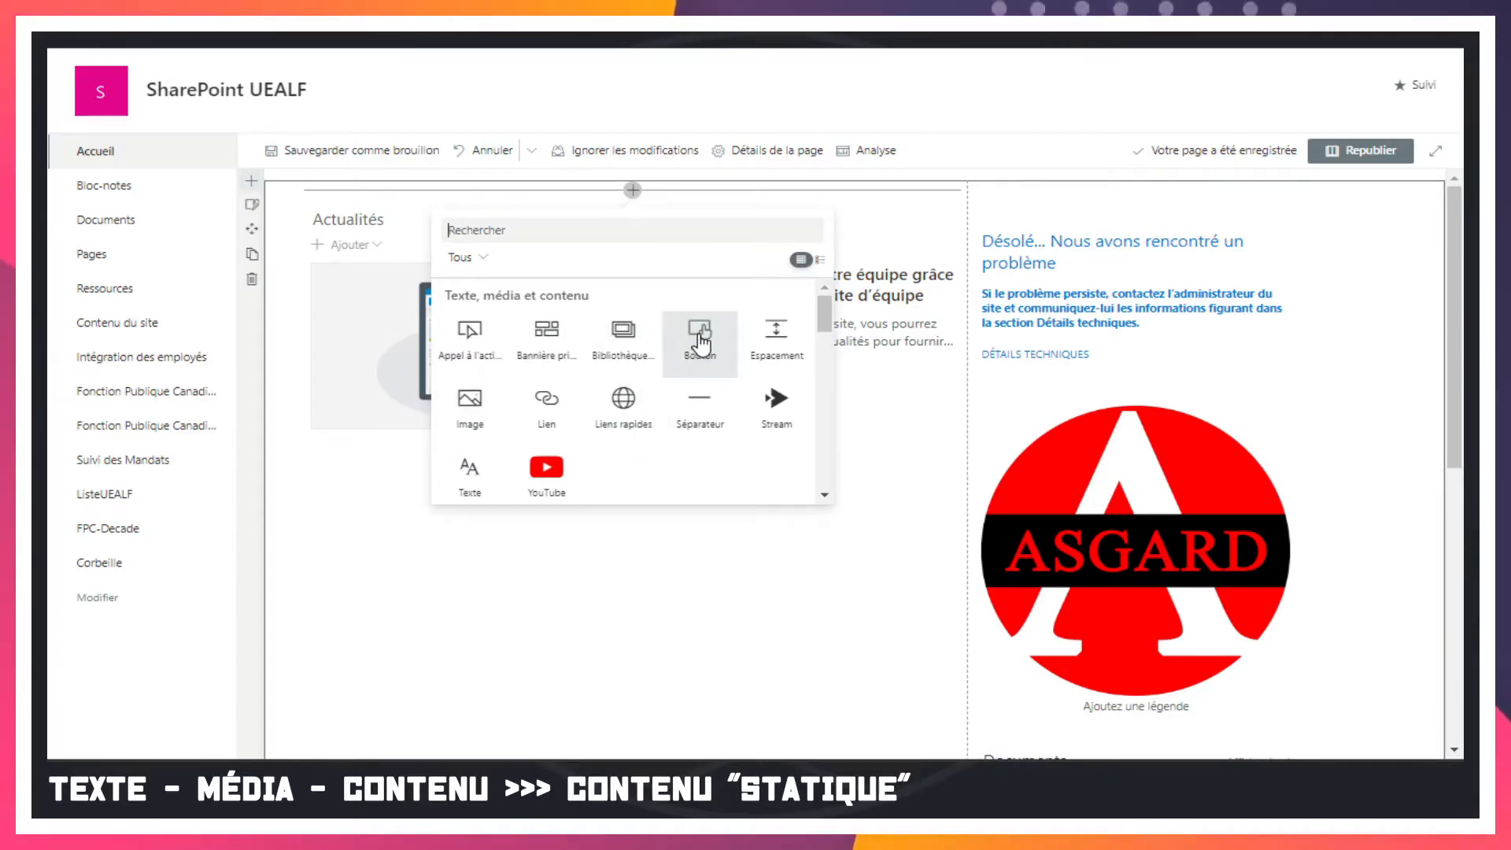
click(699, 341)
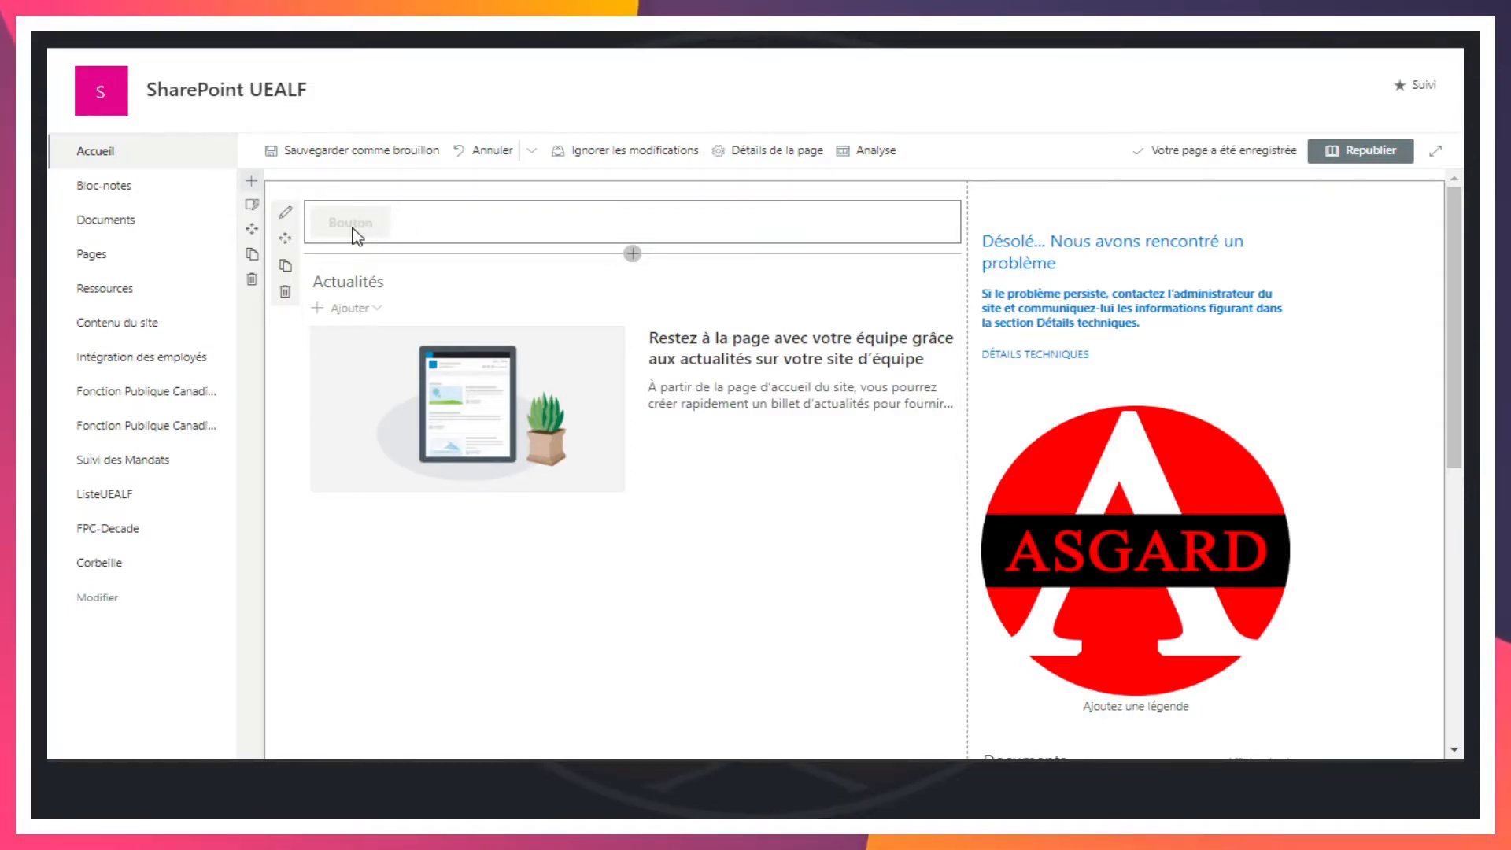
click(291, 215)
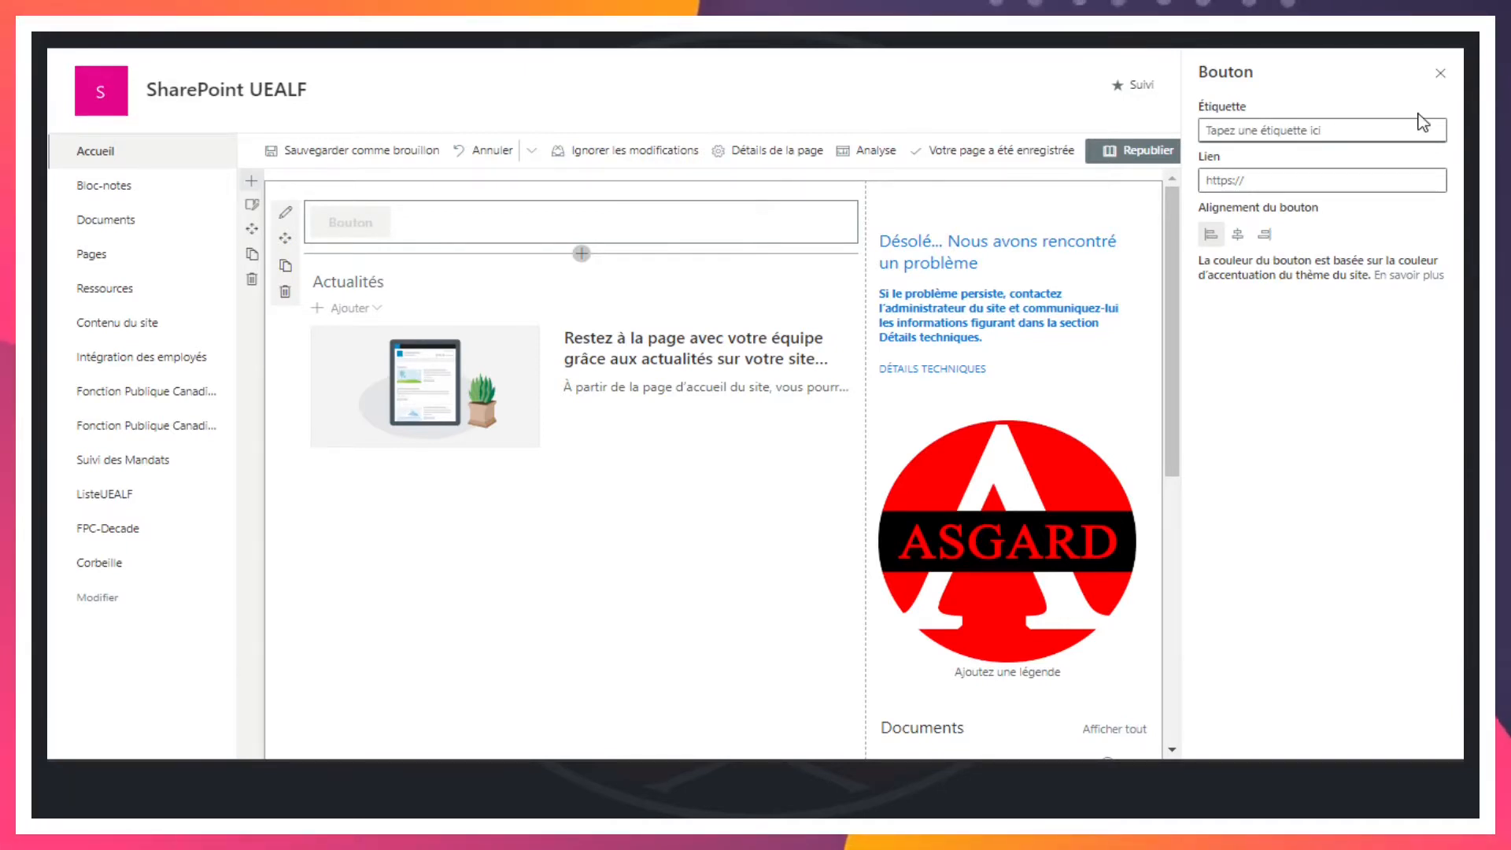
text(Achet)
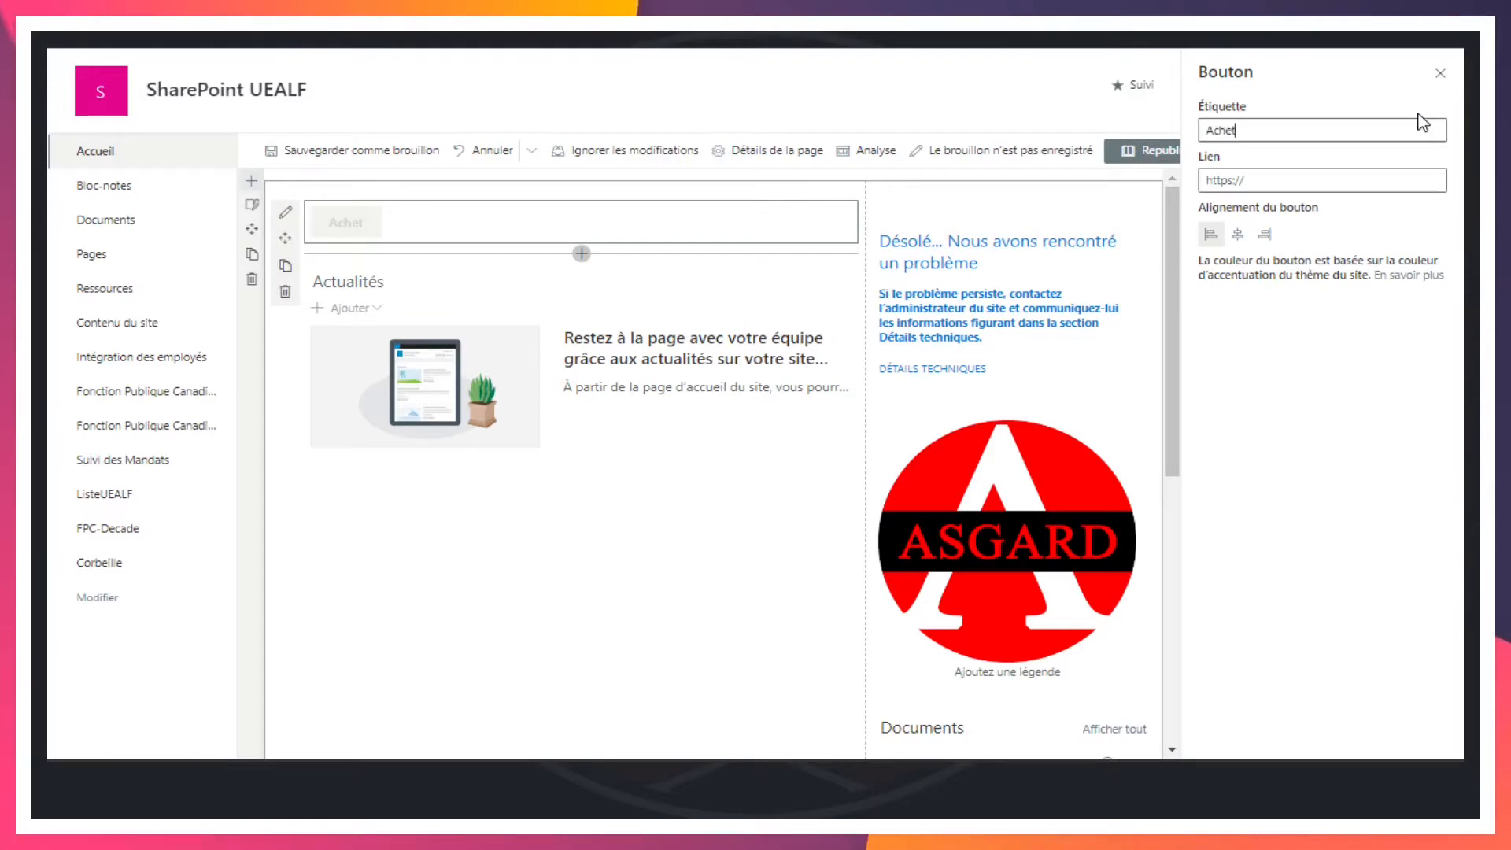
text(ez Maintenant)
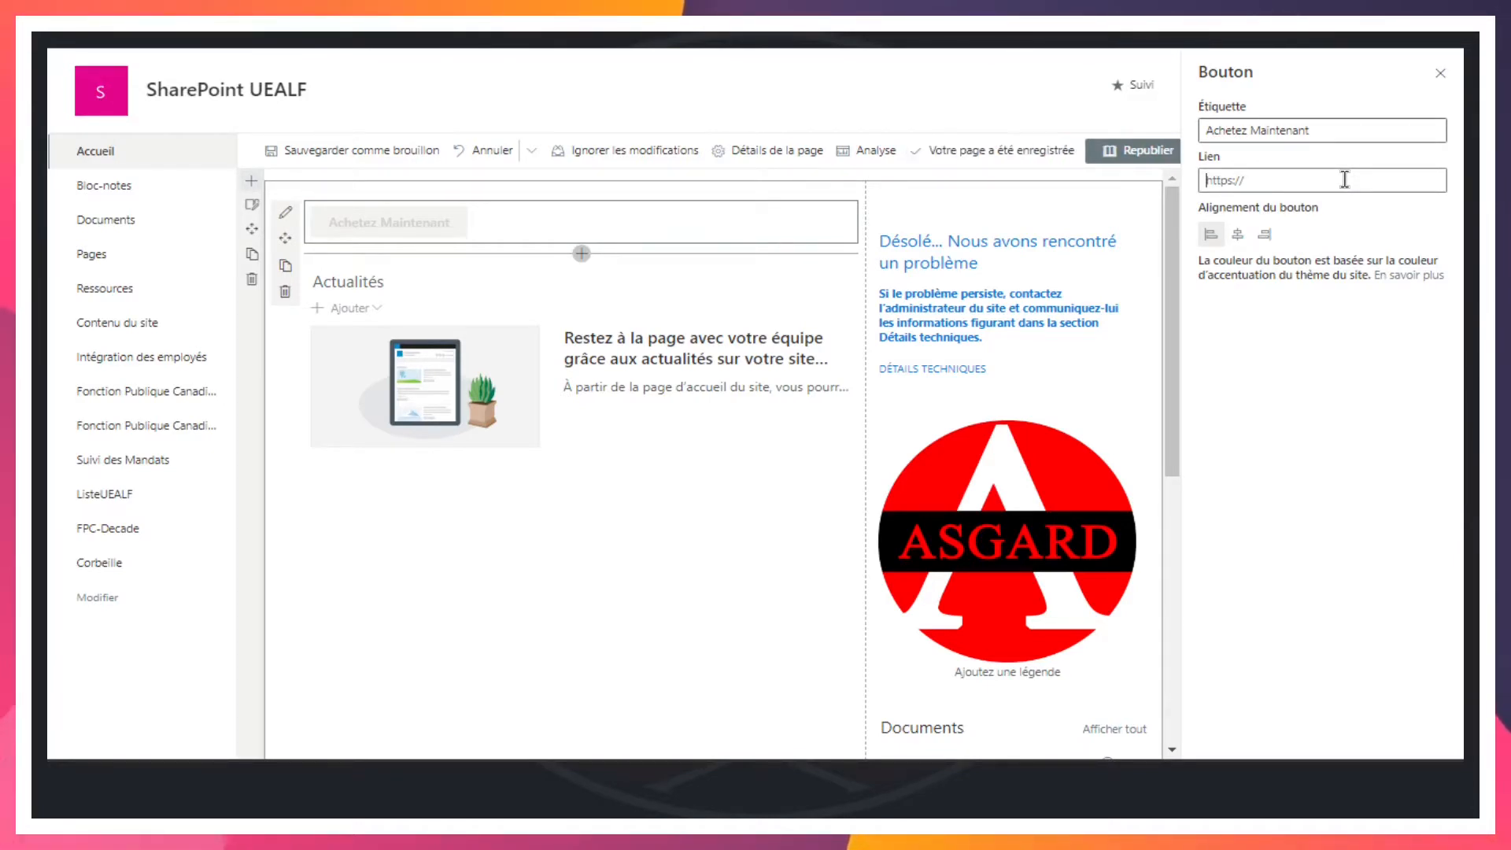
text(tps://www)
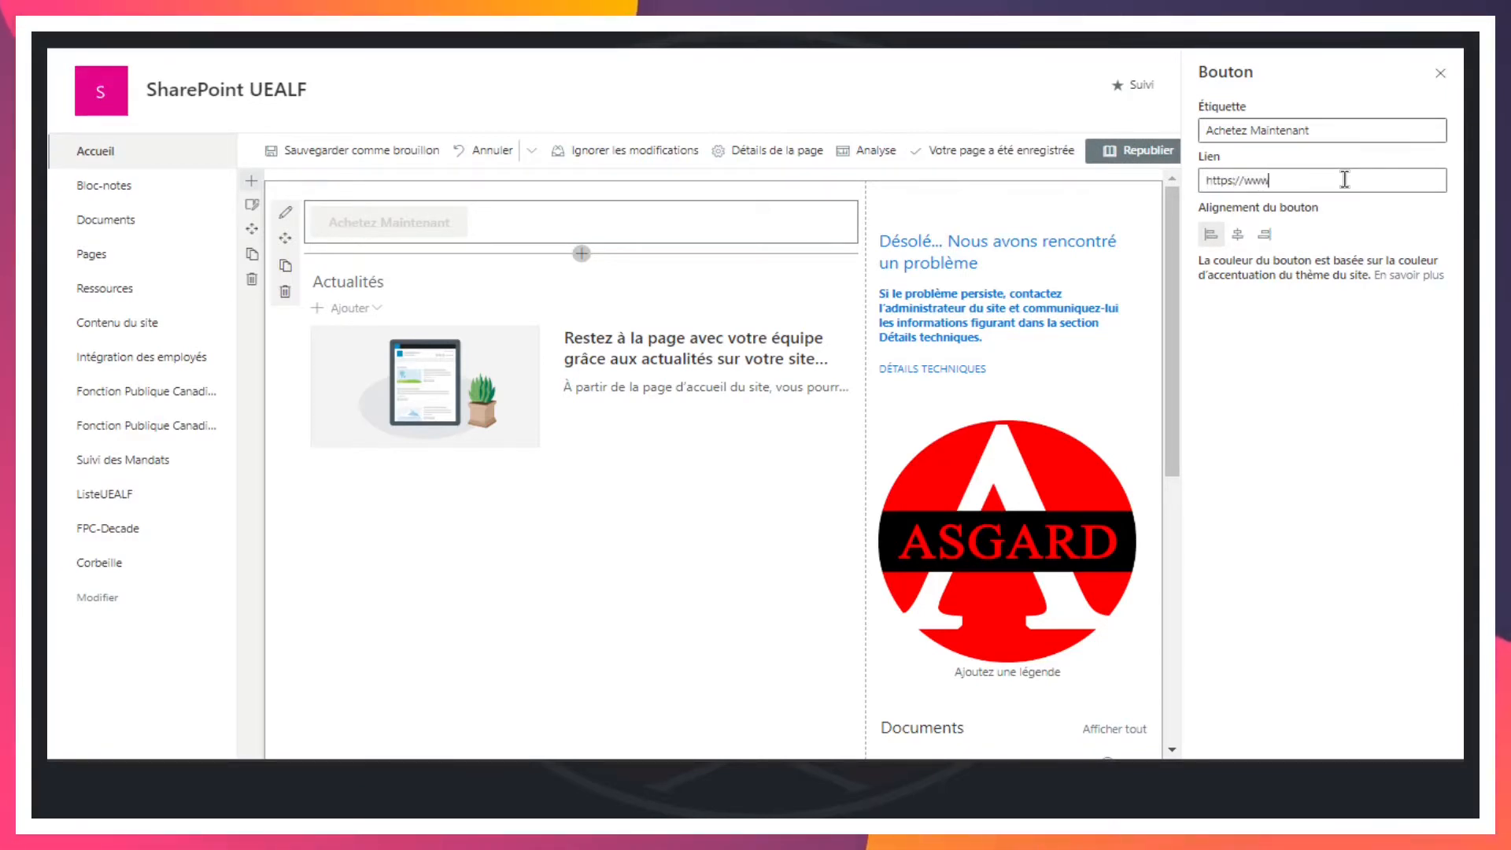
text(.sokawakata.com)
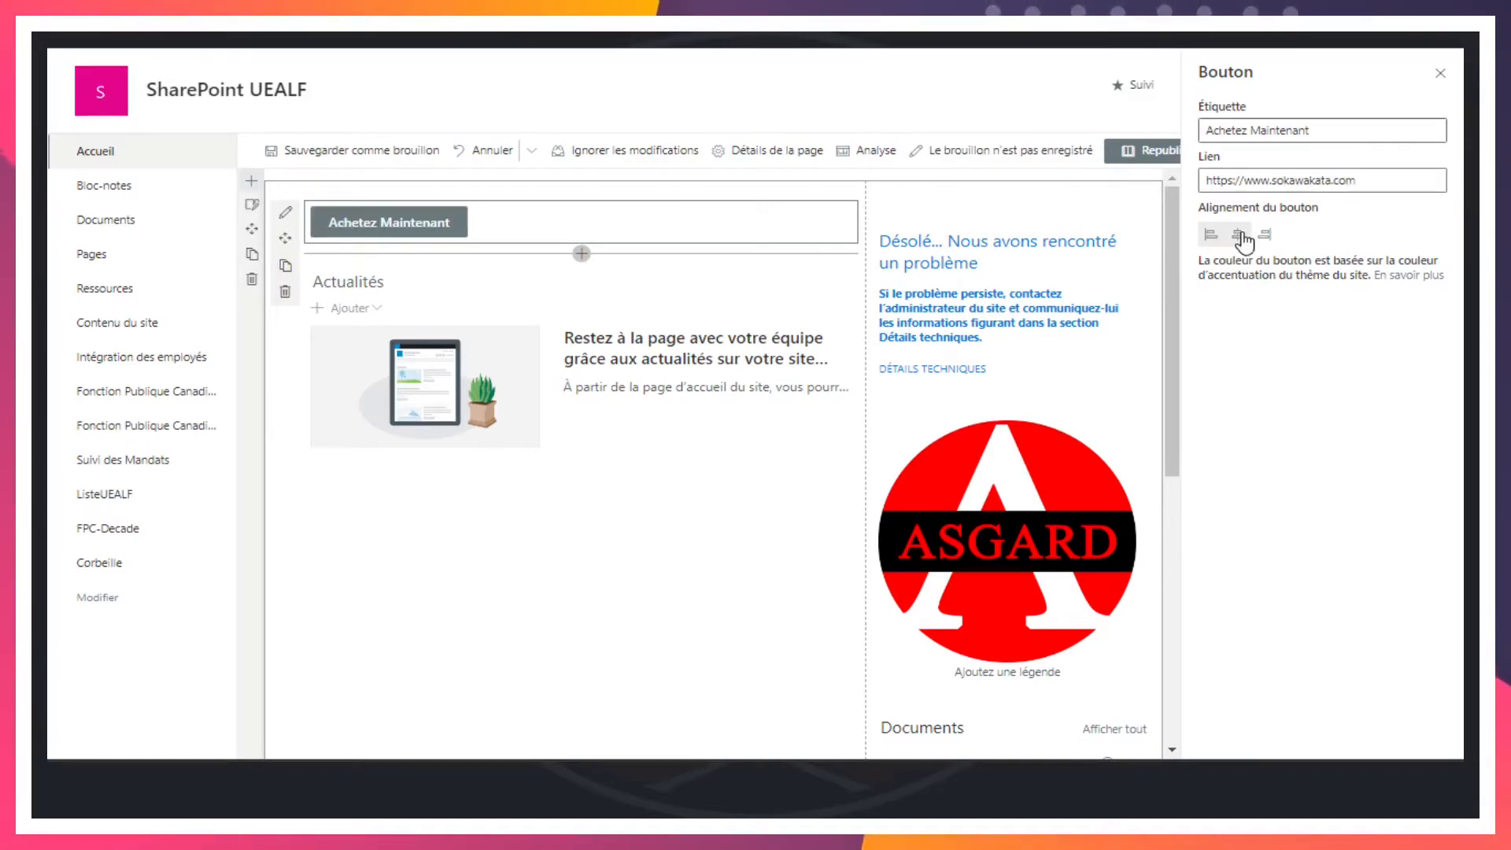
Try the left, centre and right alignments on the Achetez Maintenant button and leave it centred
click(1241, 236)
click(1264, 236)
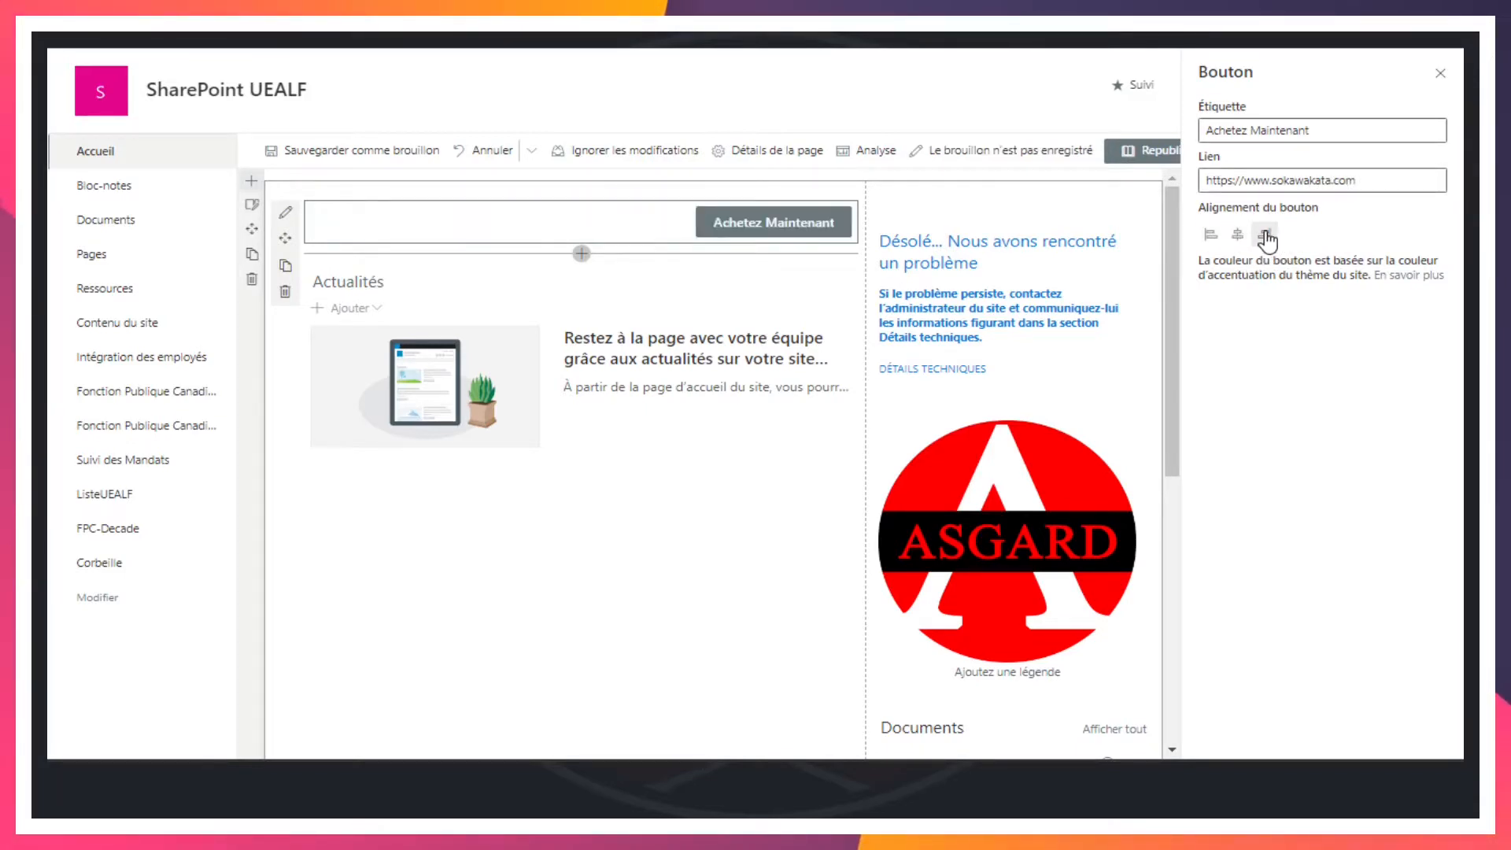
click(1239, 236)
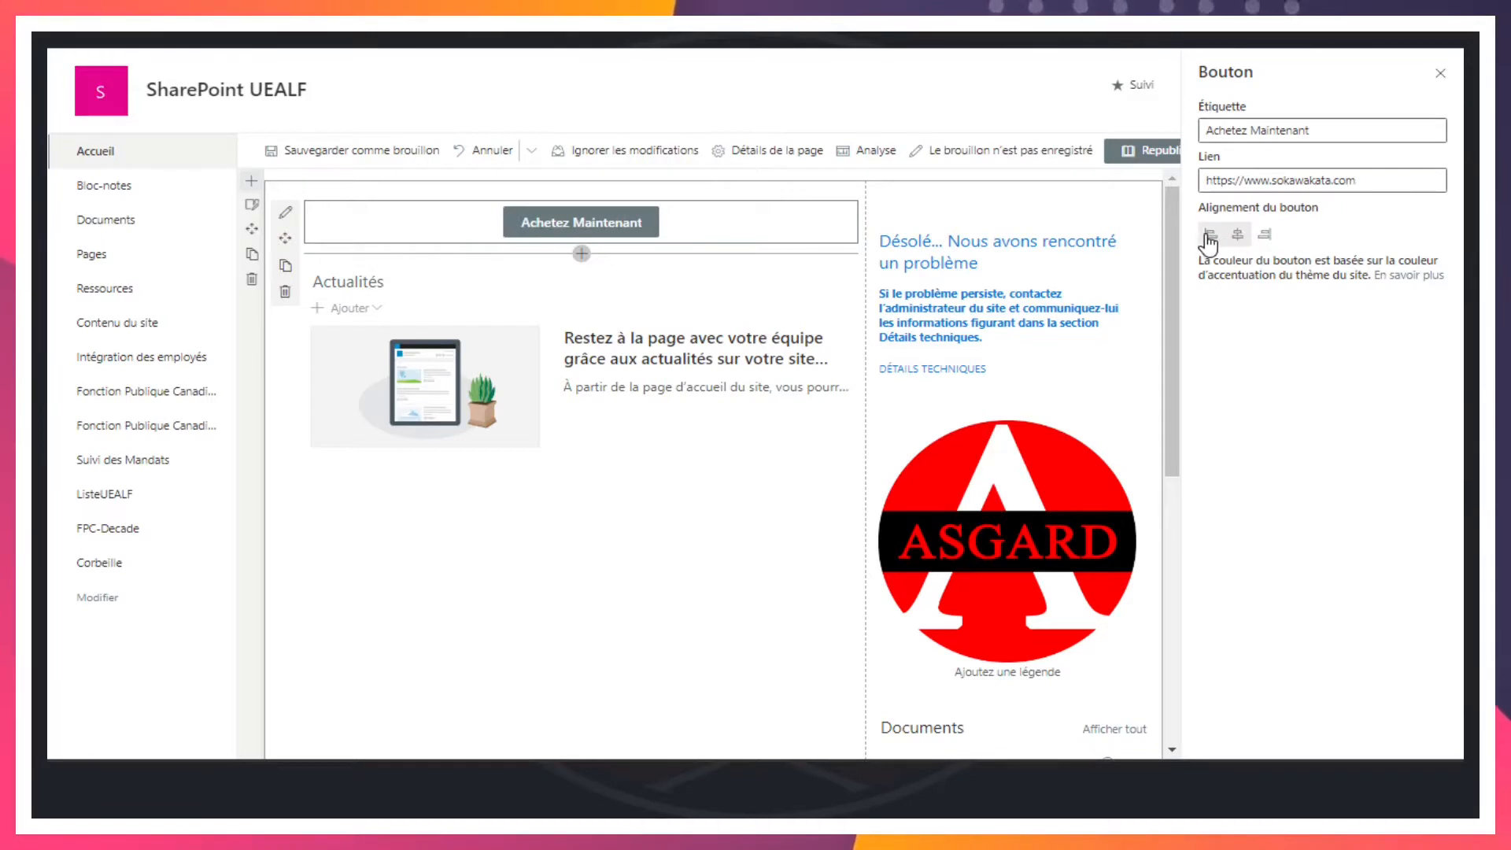
click(1209, 234)
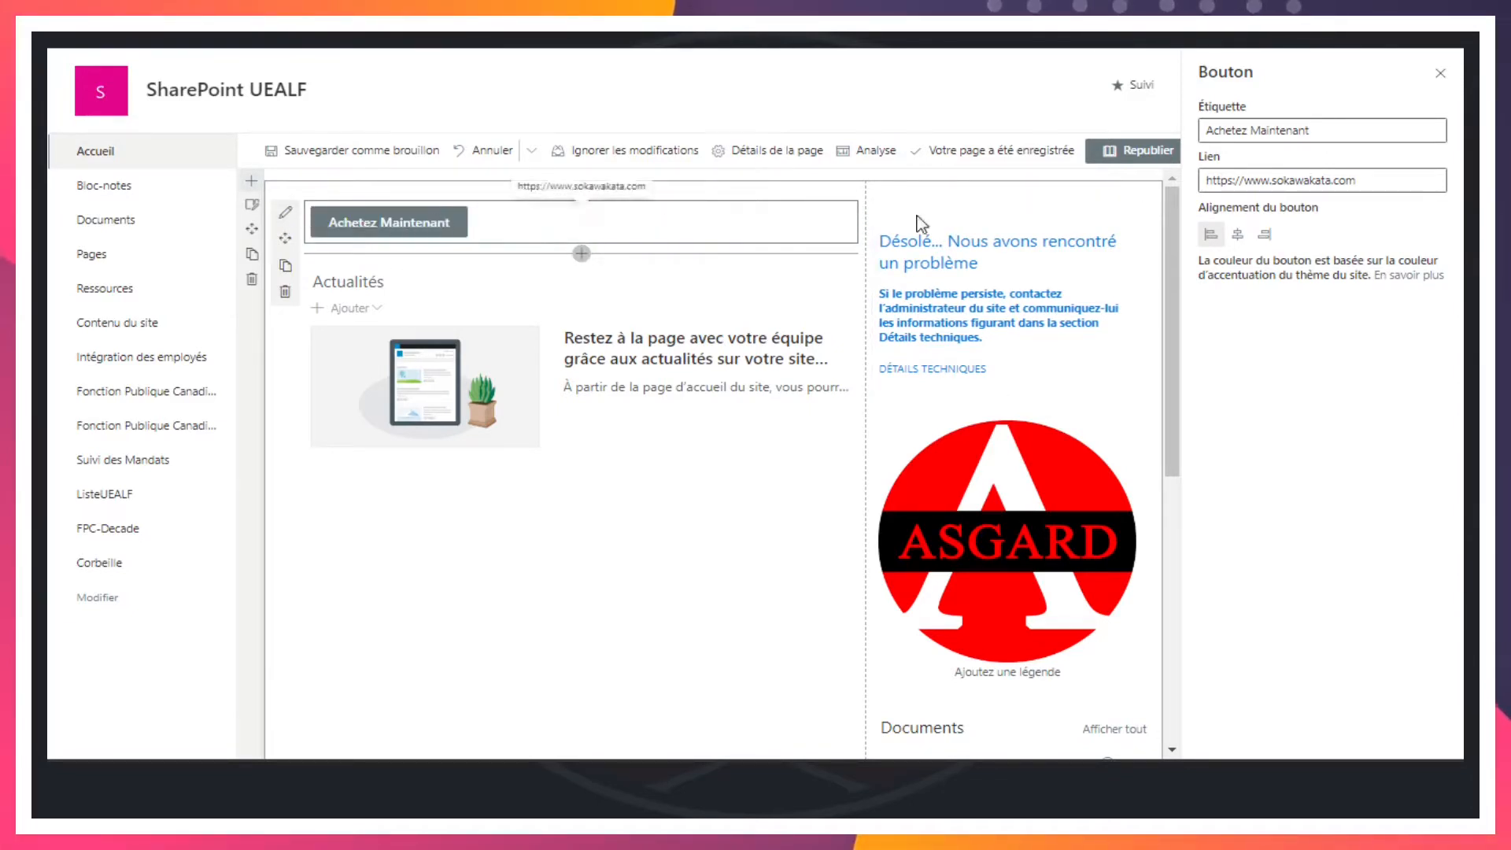
click(1238, 234)
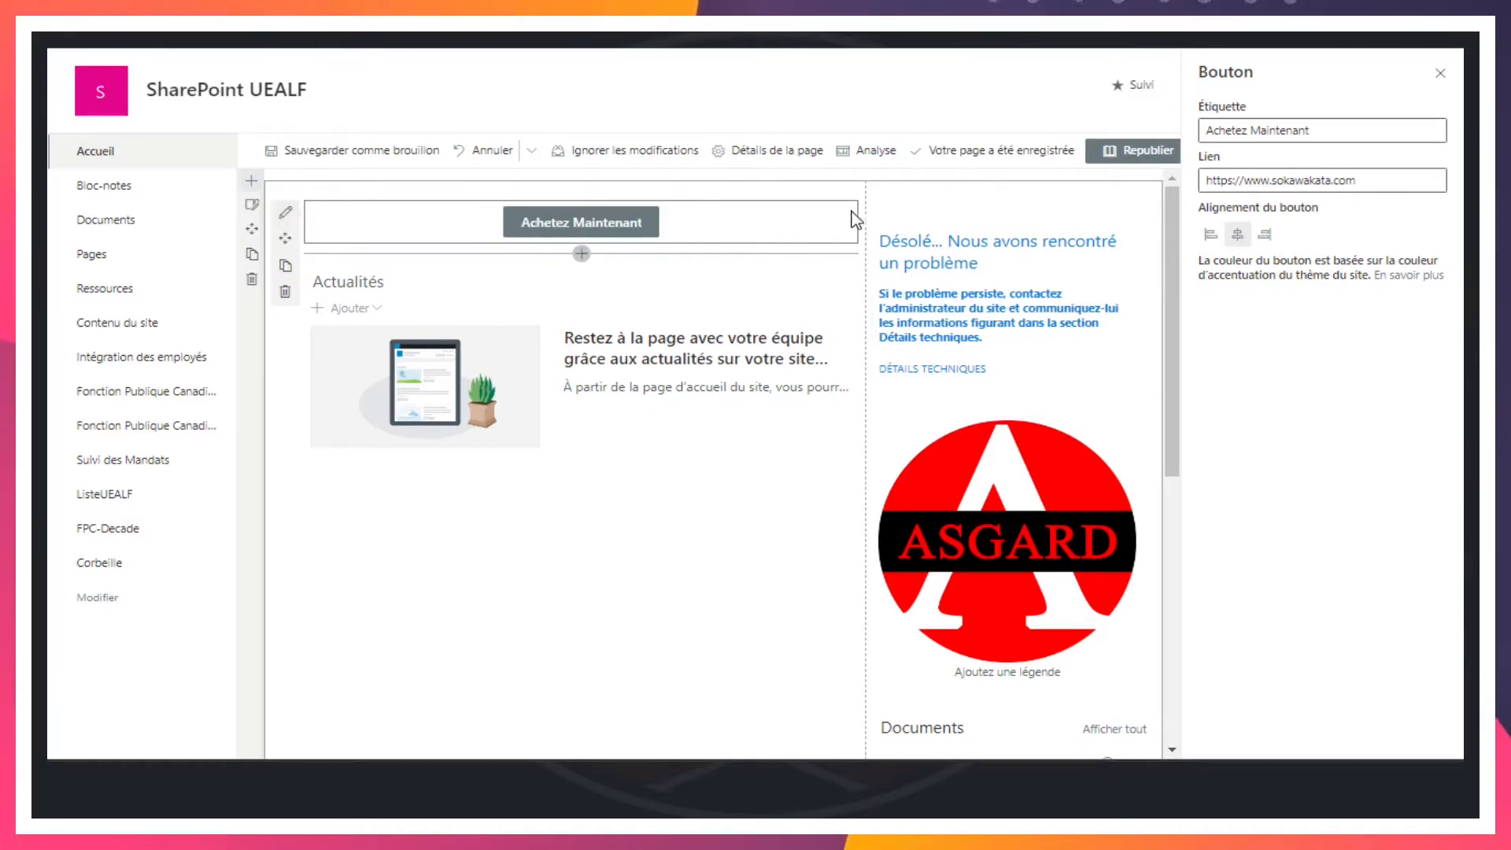
click(1264, 234)
click(1210, 233)
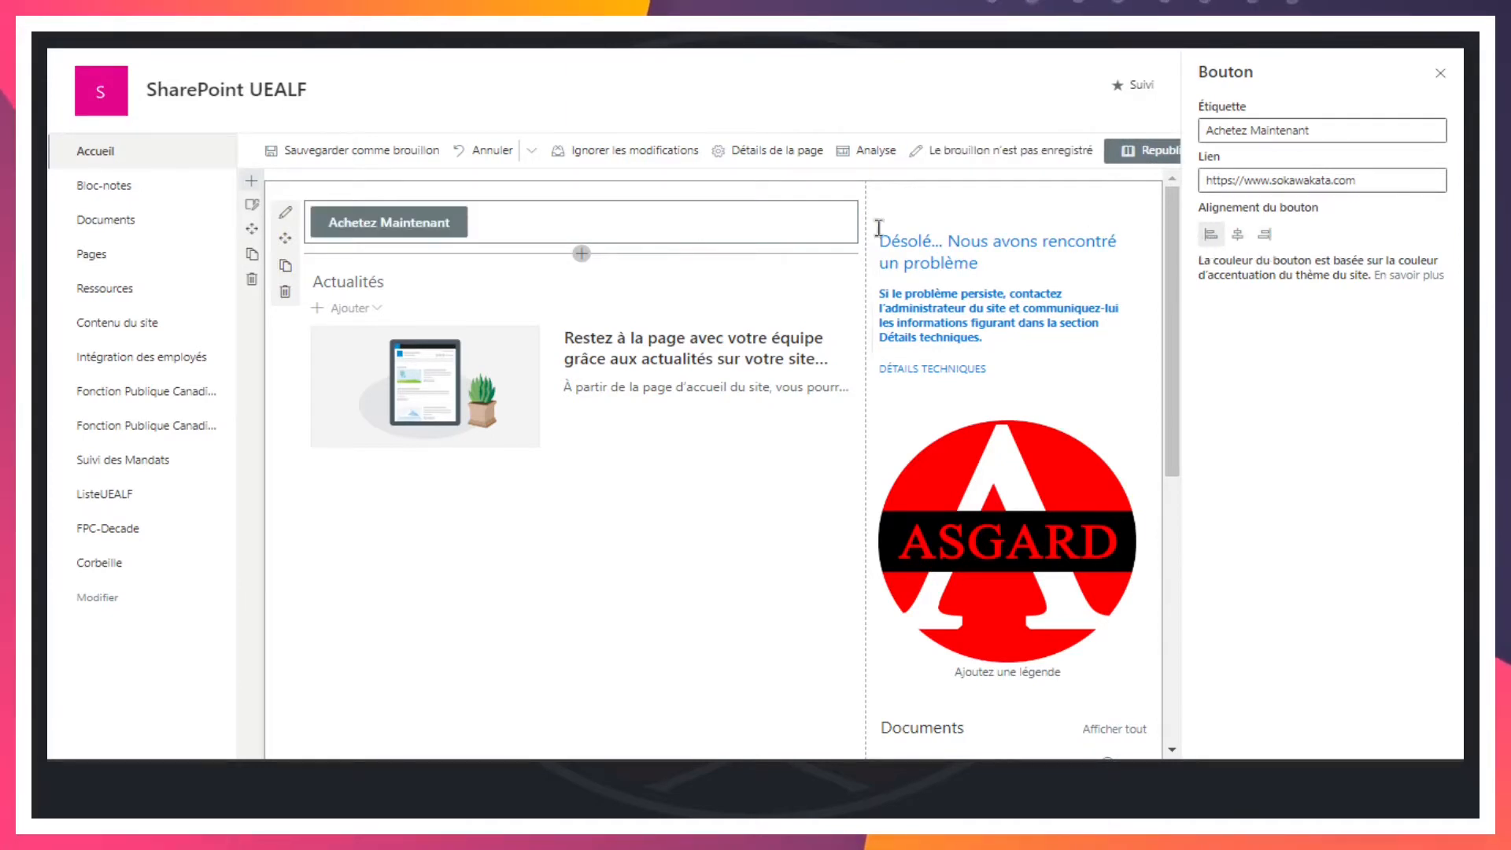
click(1237, 234)
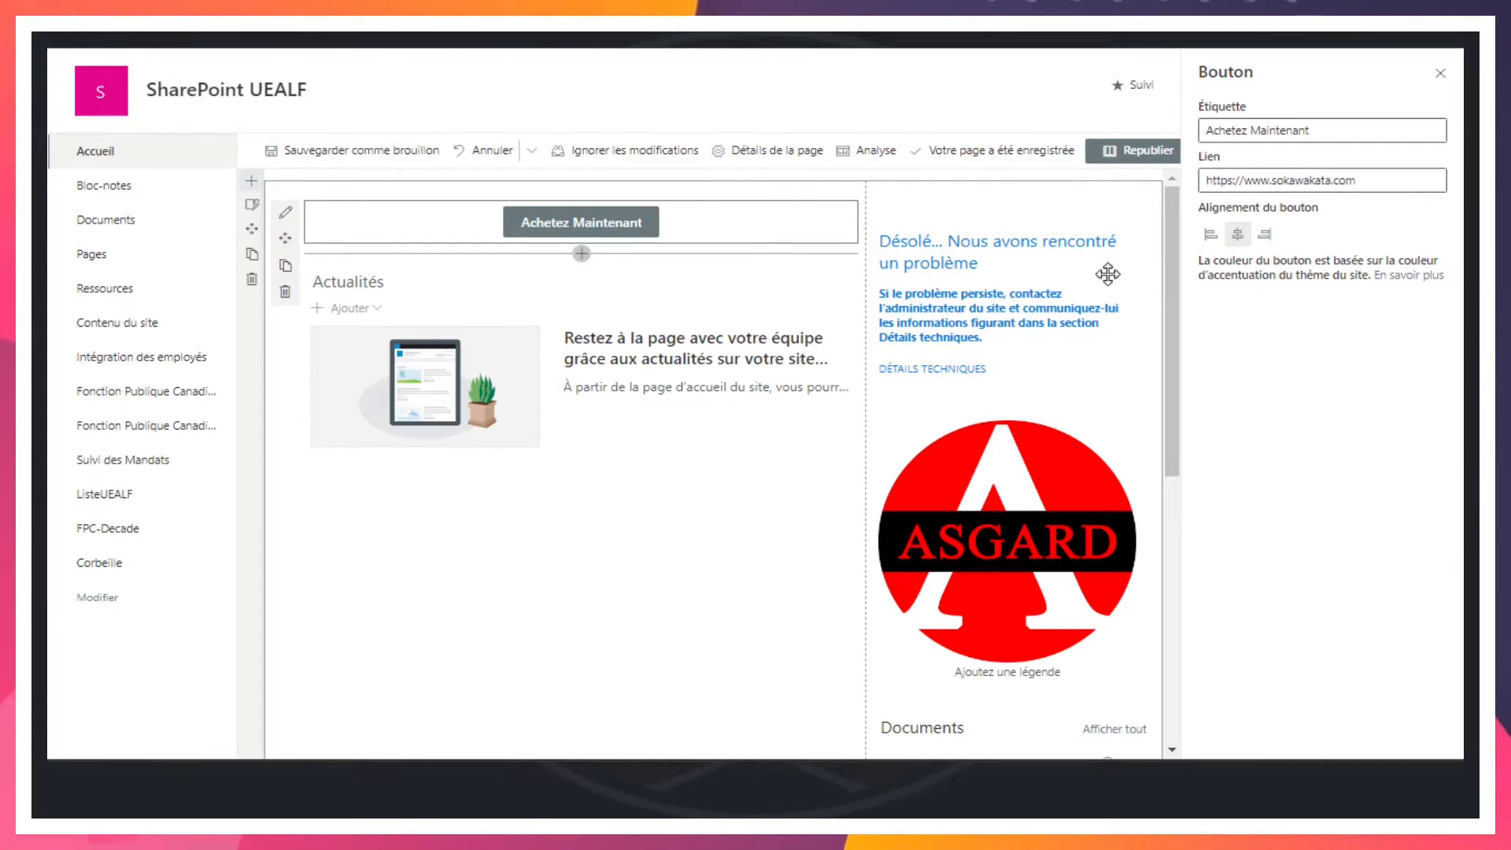
Add an Espacement web part above the Achetez Maintenant button and increase its height
click(581, 192)
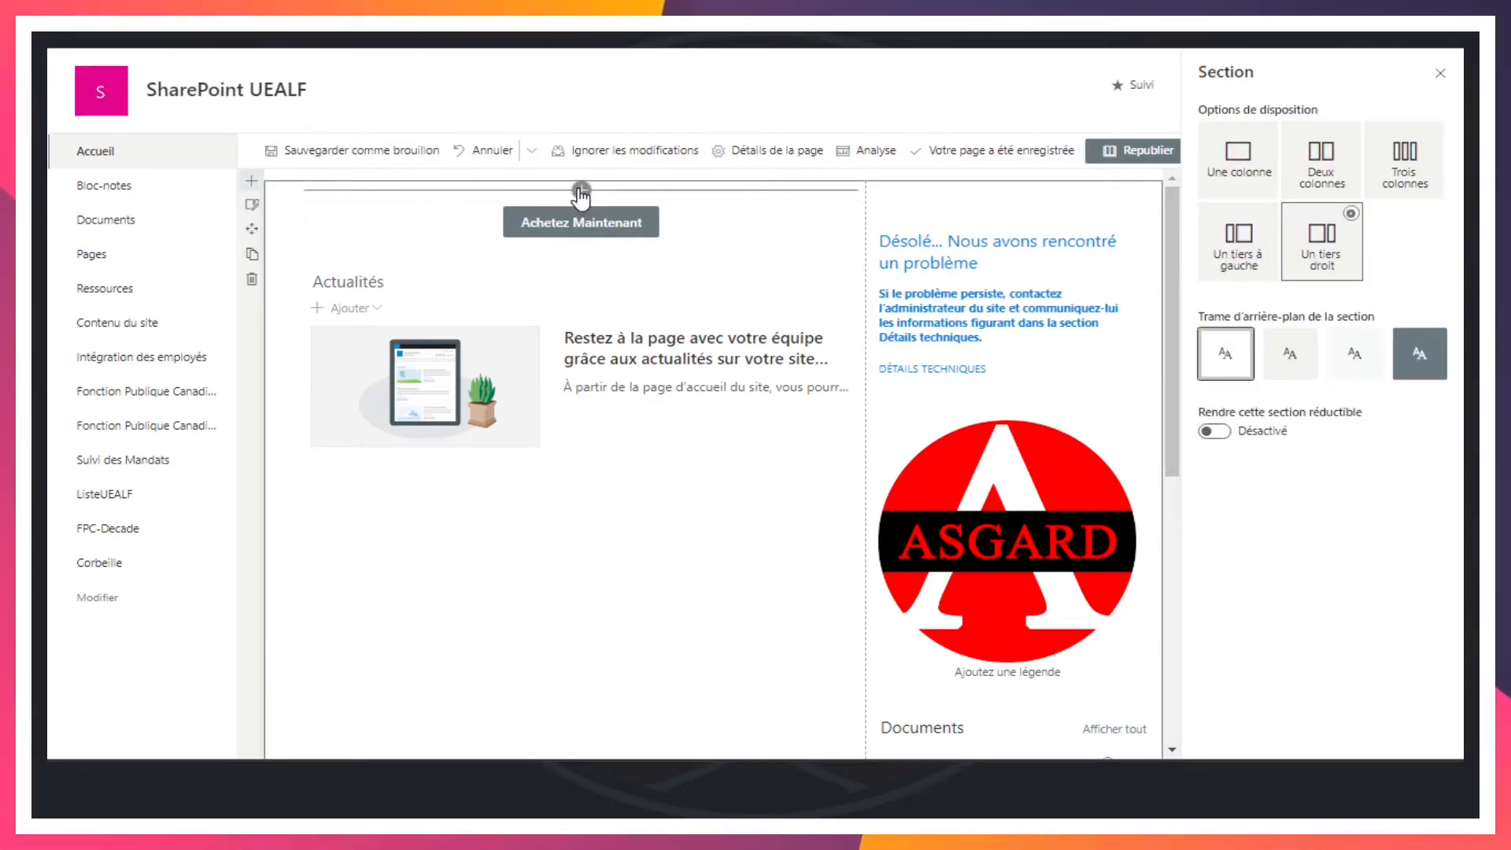
click(581, 191)
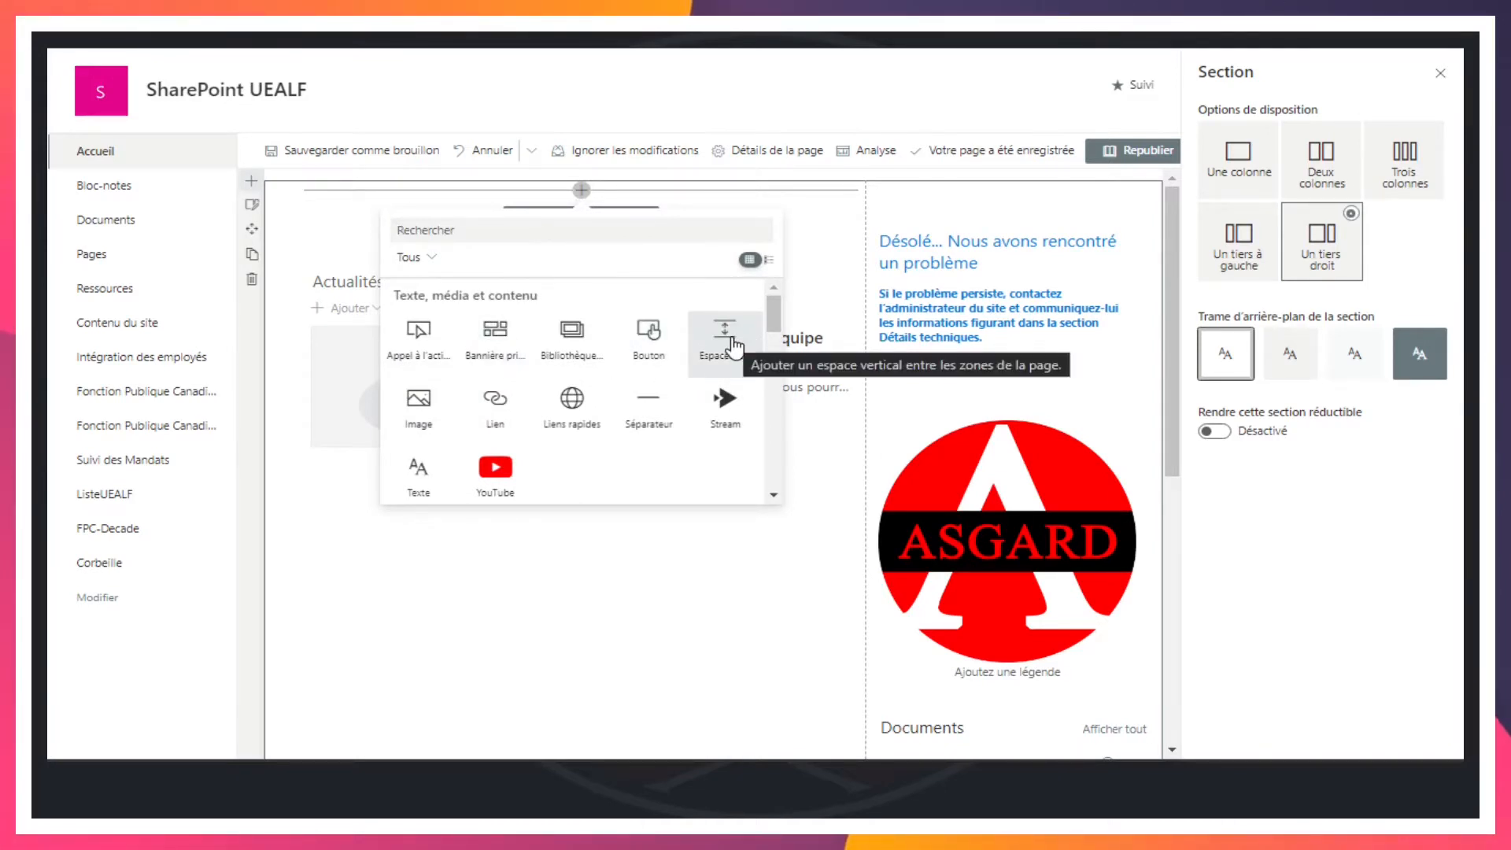
click(341, 541)
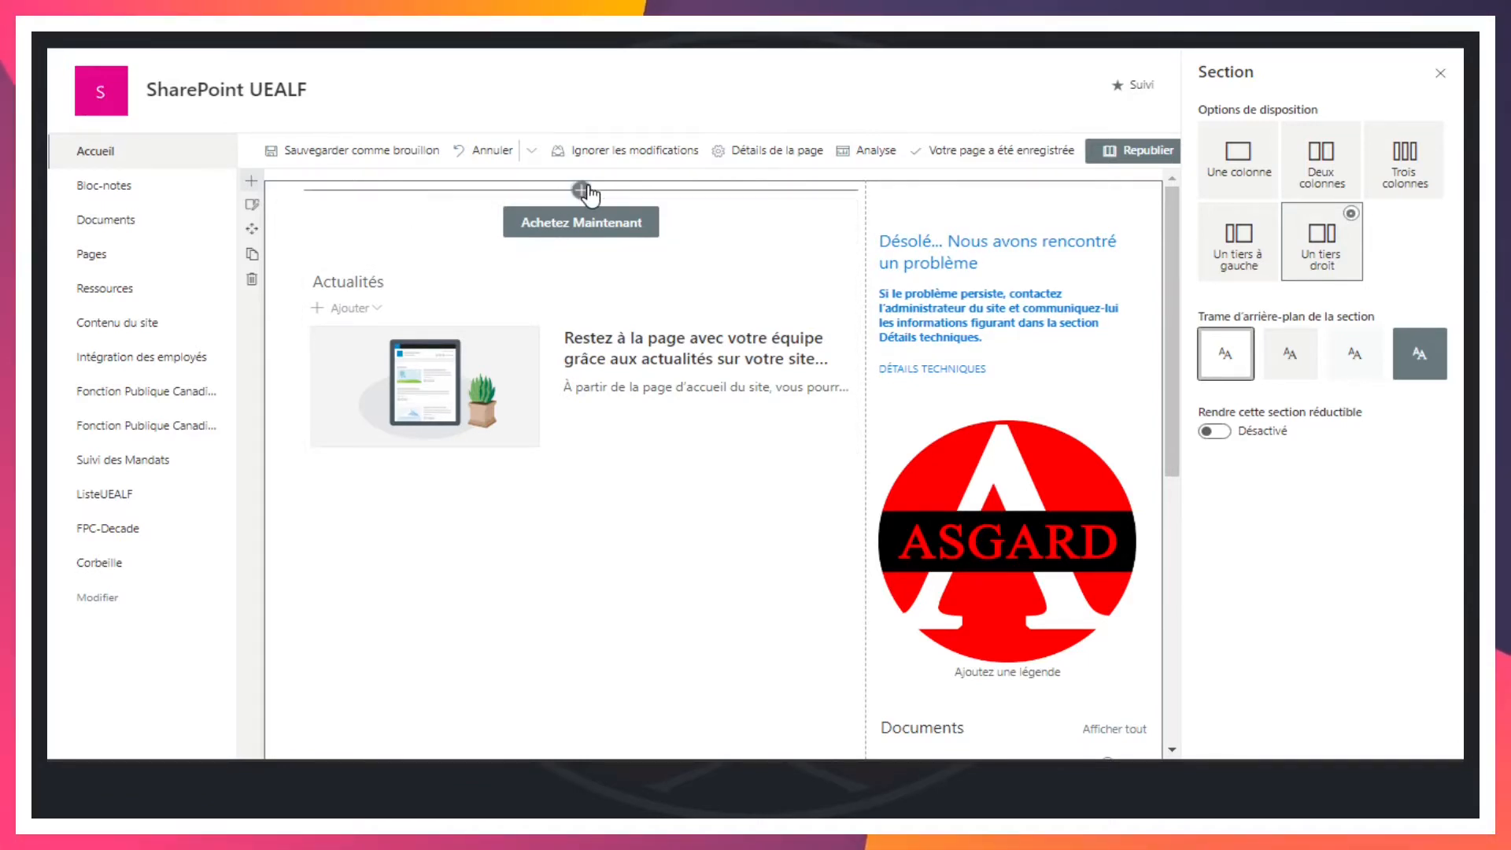
click(581, 191)
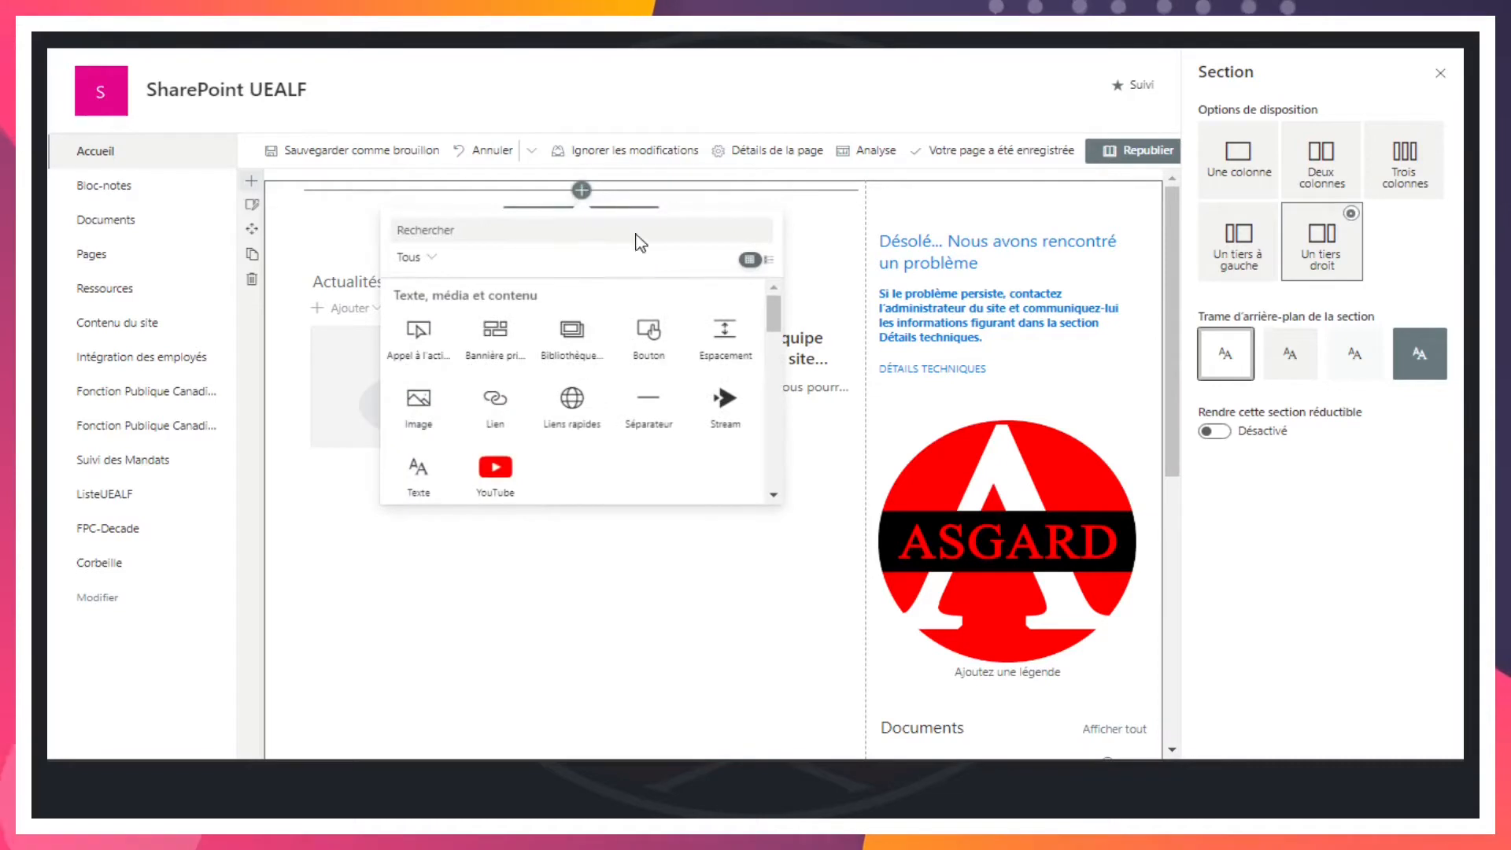
click(724, 340)
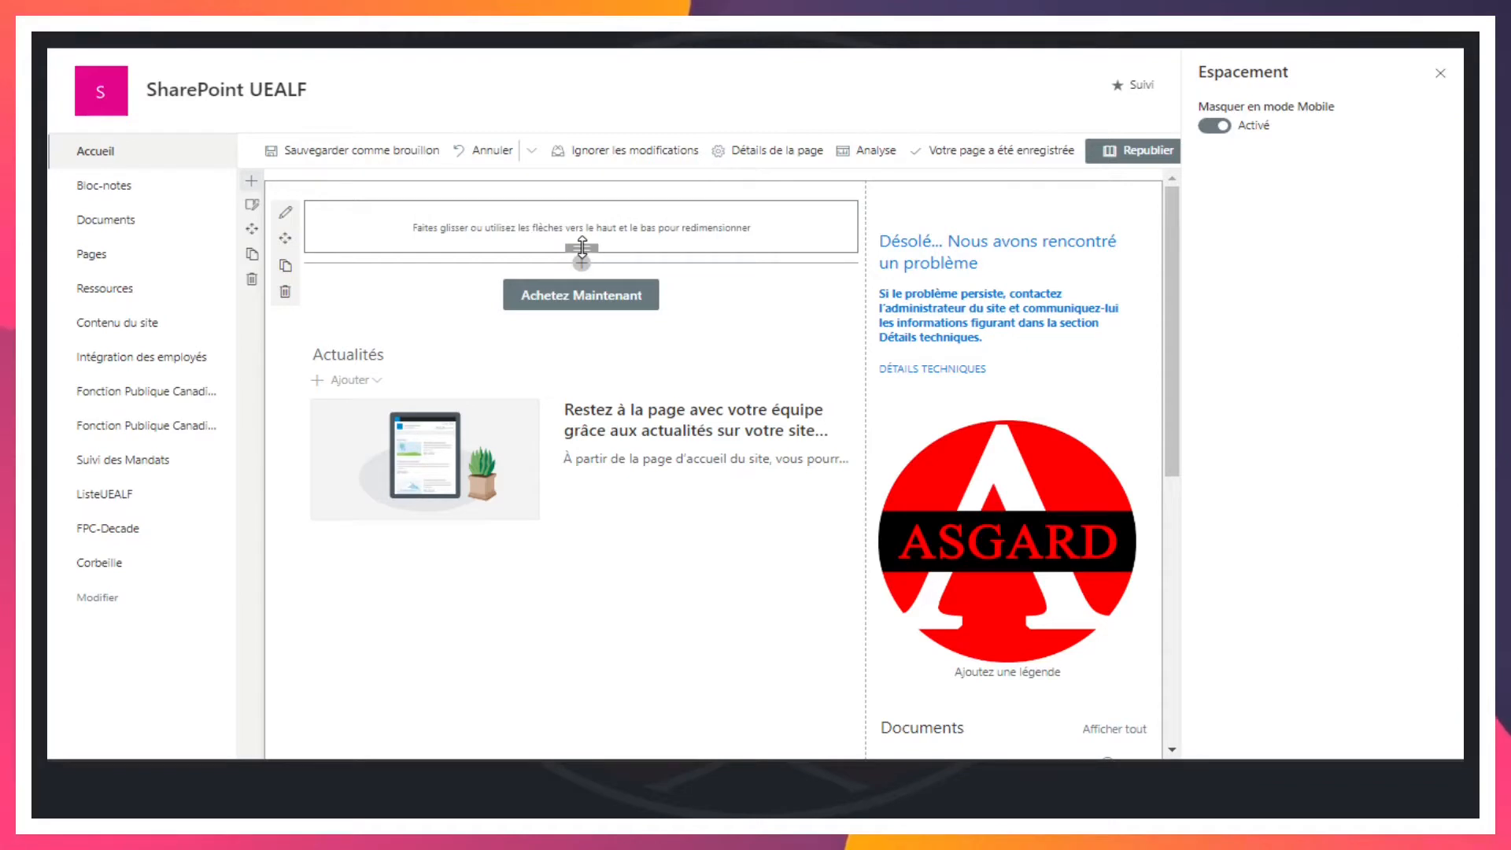
drag(581, 247, 566, 334)
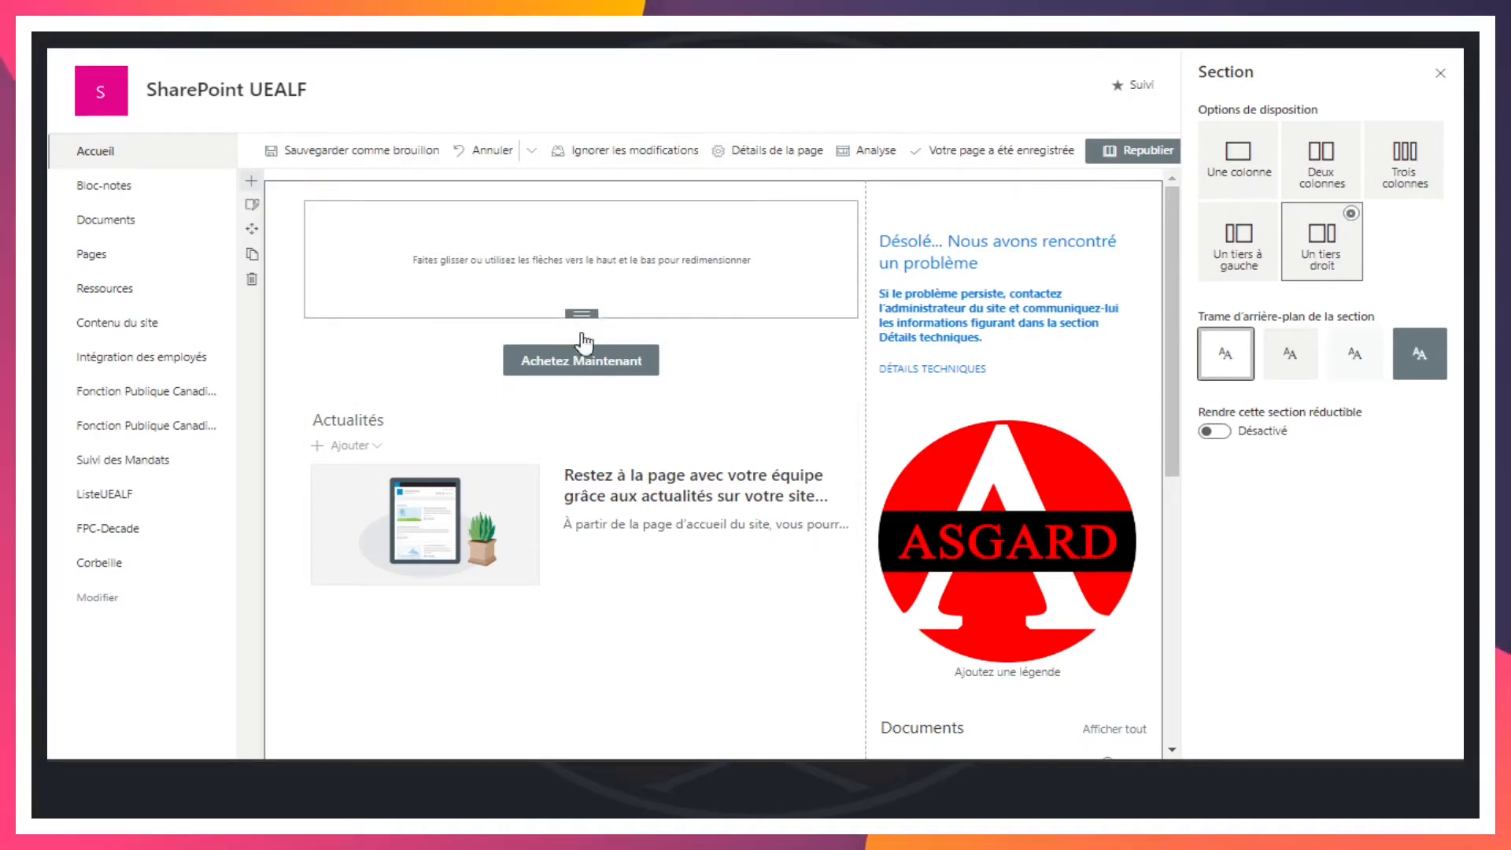
Move the spacer between the Achetez Maintenant button and Actualités, and republish the page
click(561, 248)
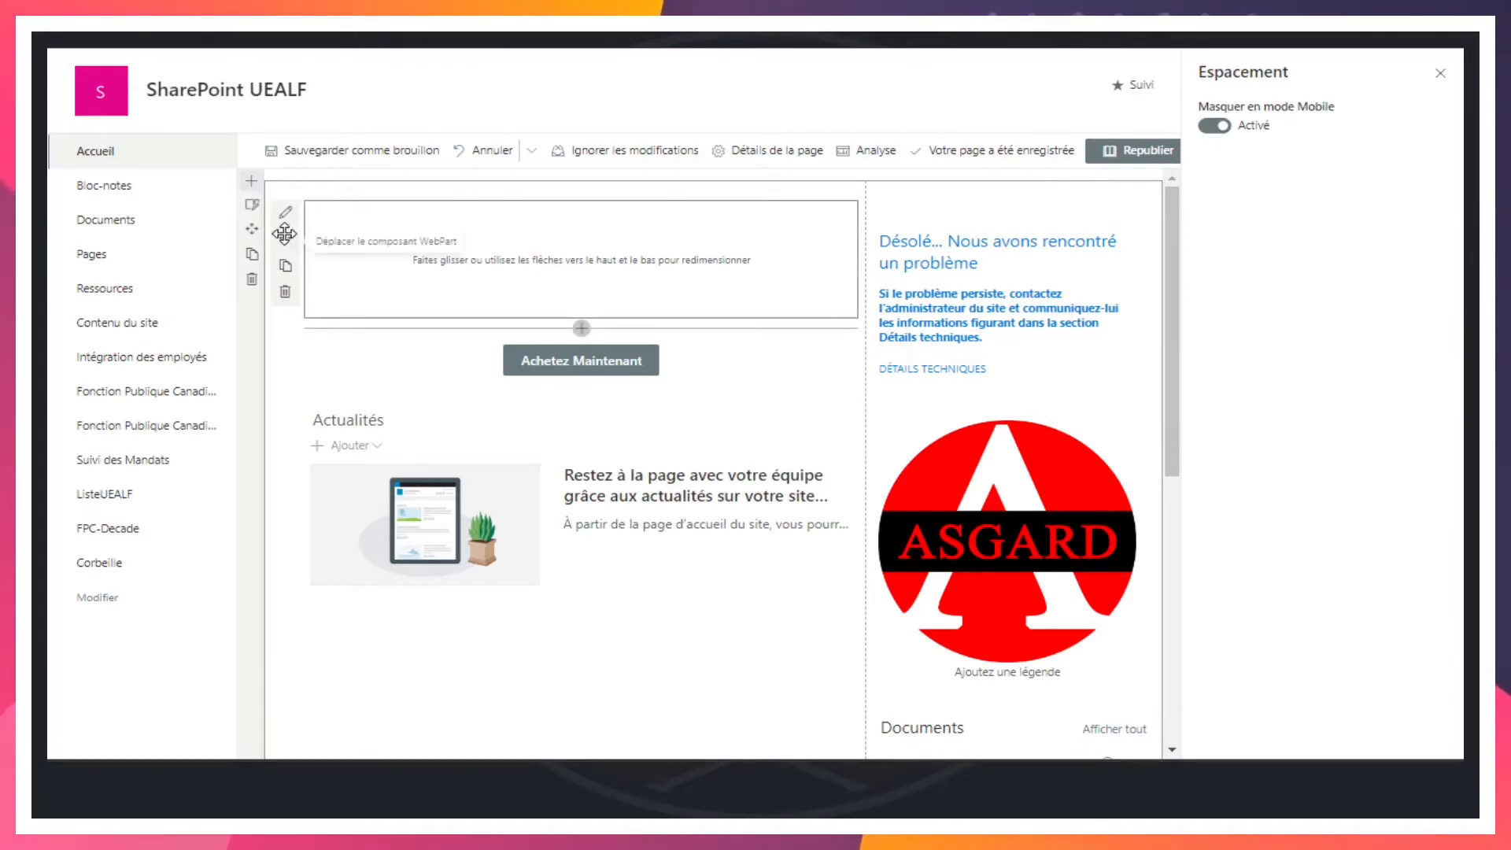
drag(287, 248, 389, 376)
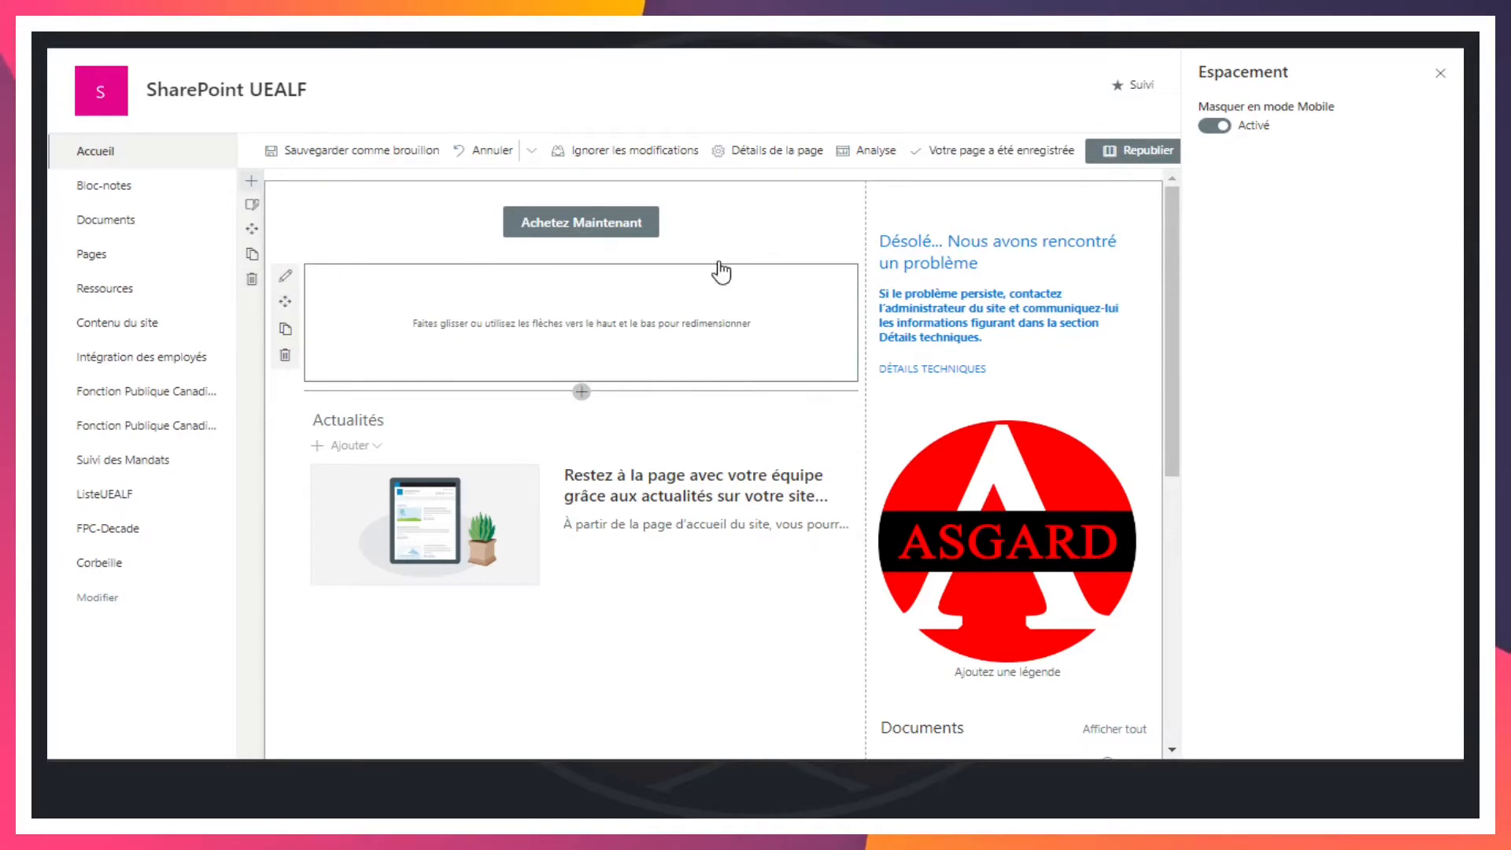
click(1125, 153)
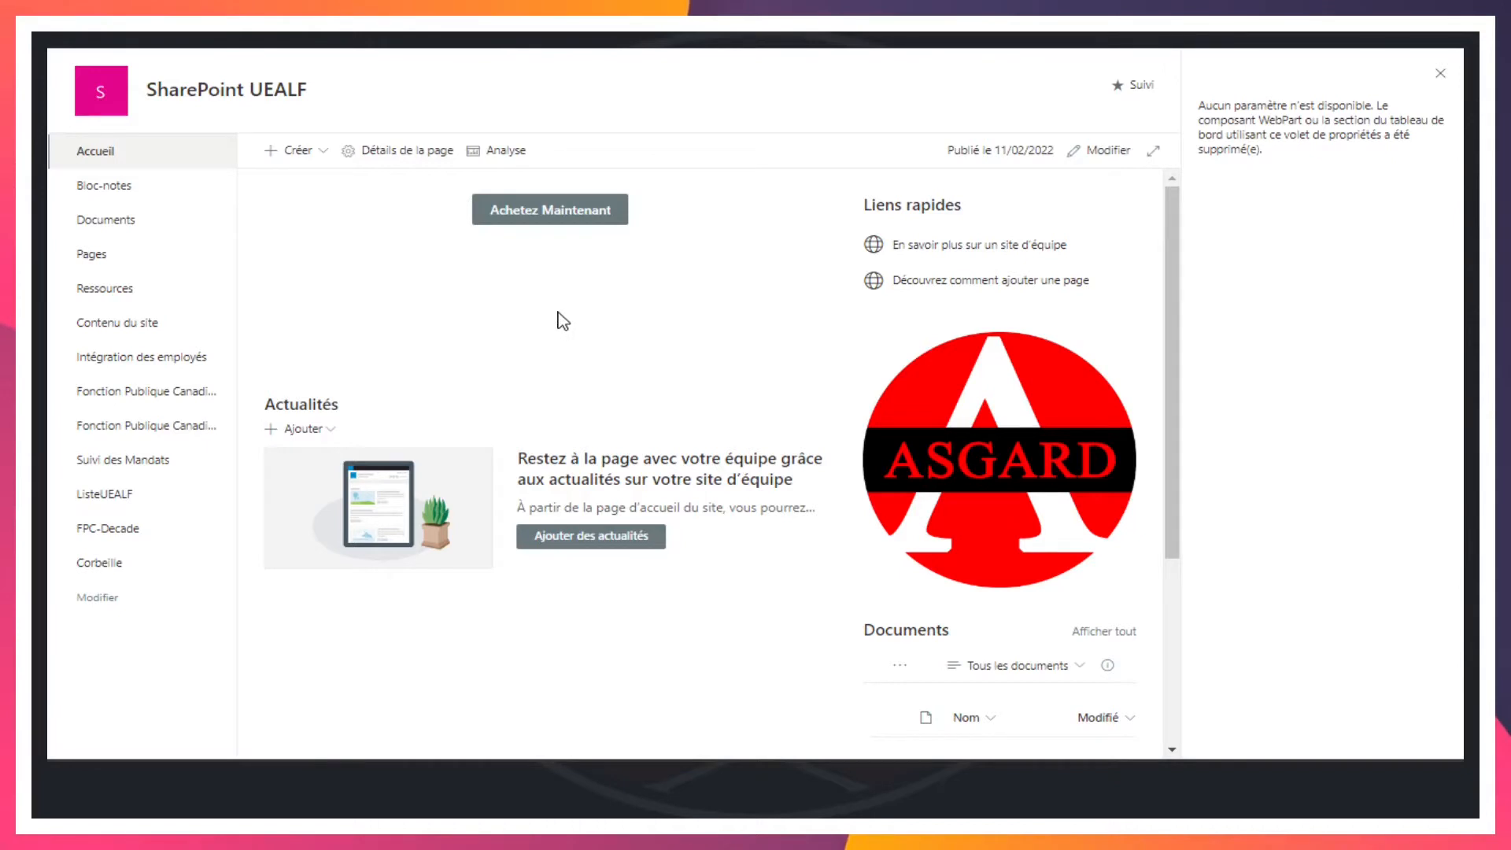
Reopen the page for editing and add a Séparateur web part between the Achetez Maintenant button and the spacer
click(1107, 152)
click(494, 331)
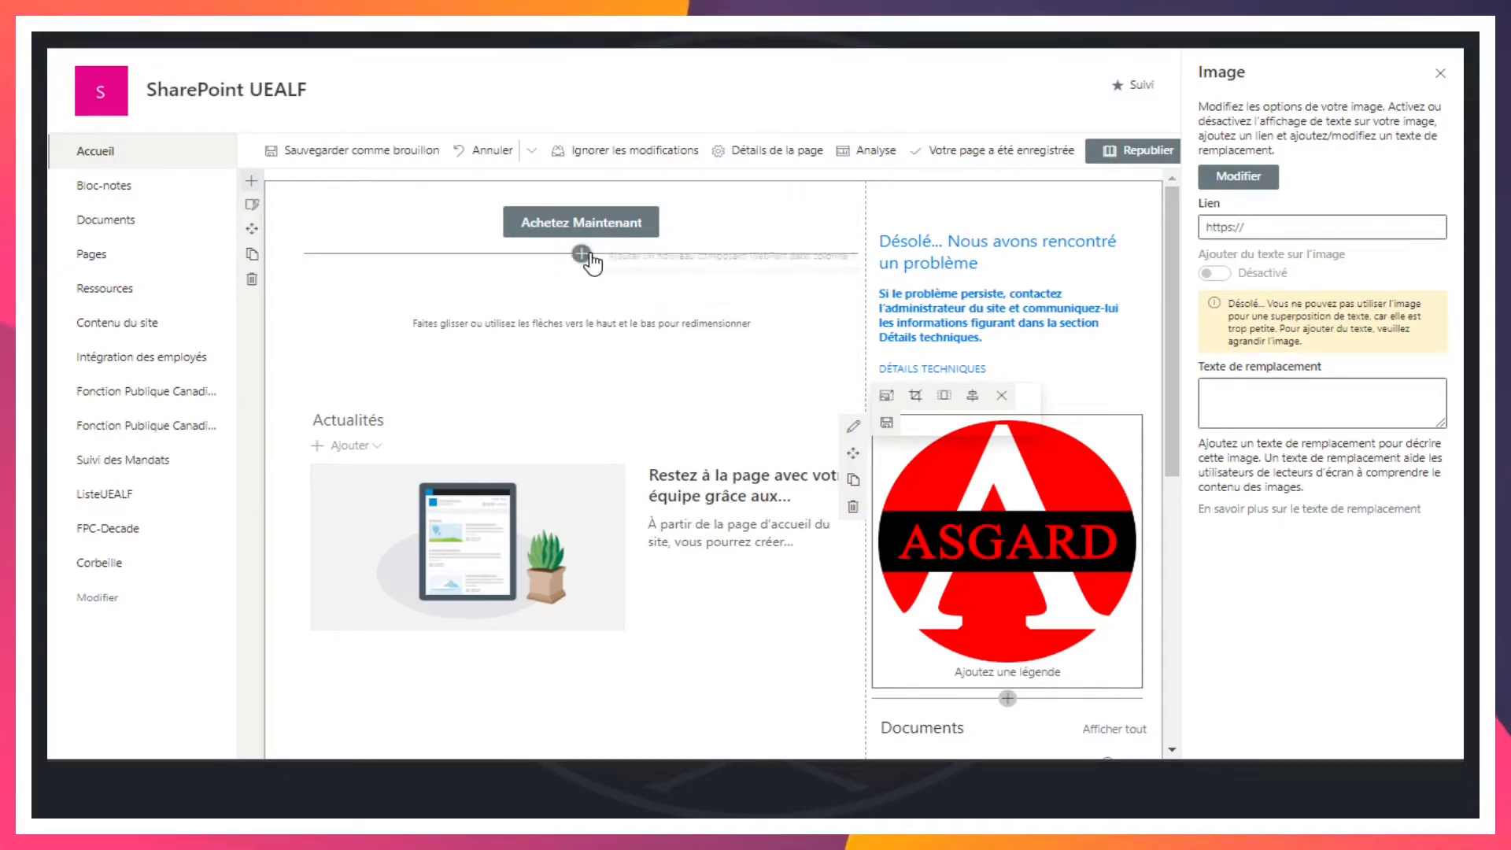
click(582, 253)
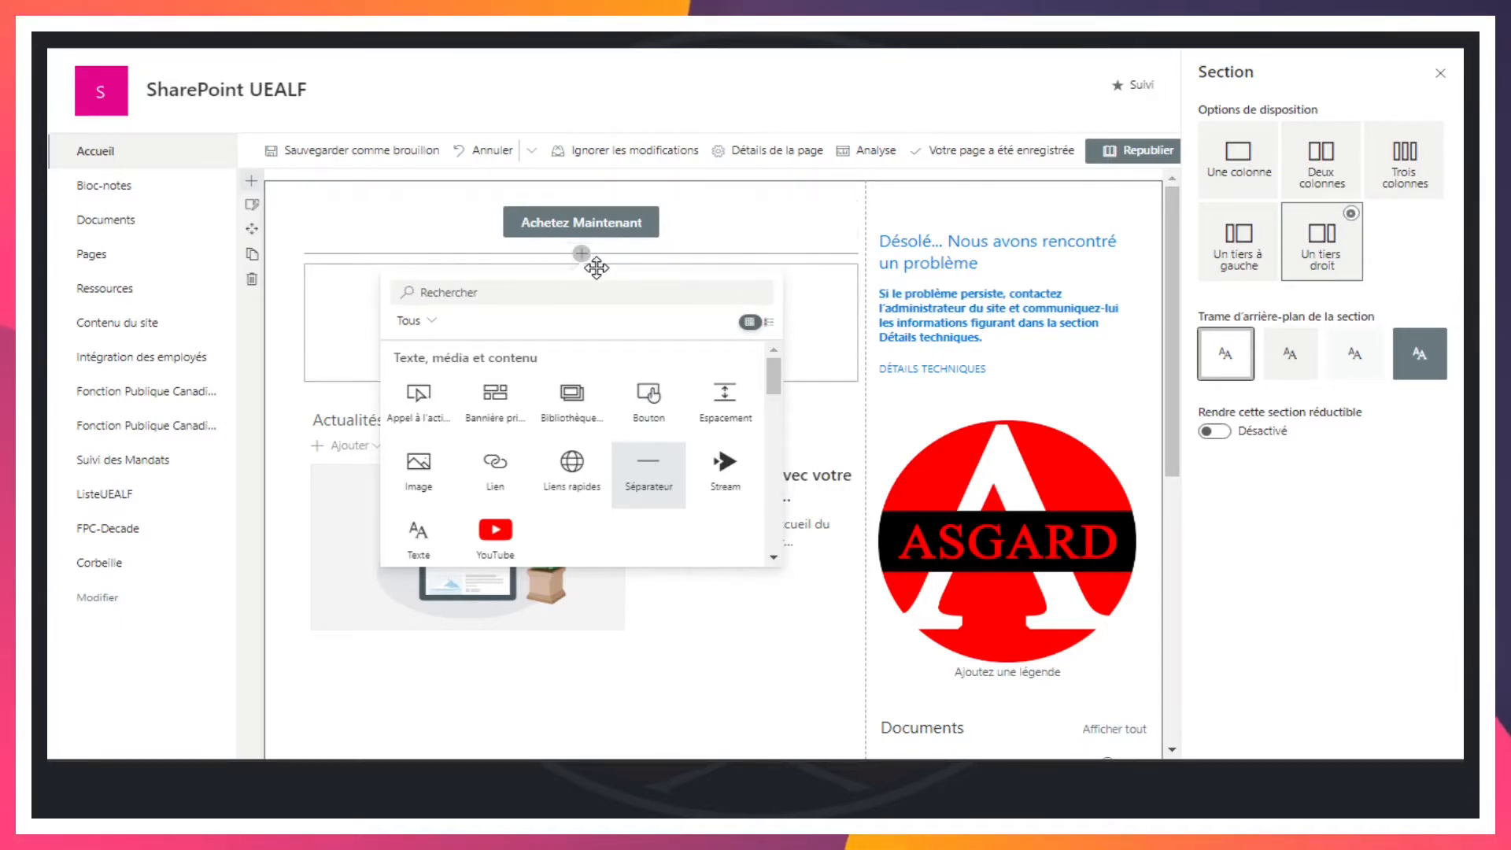
click(648, 473)
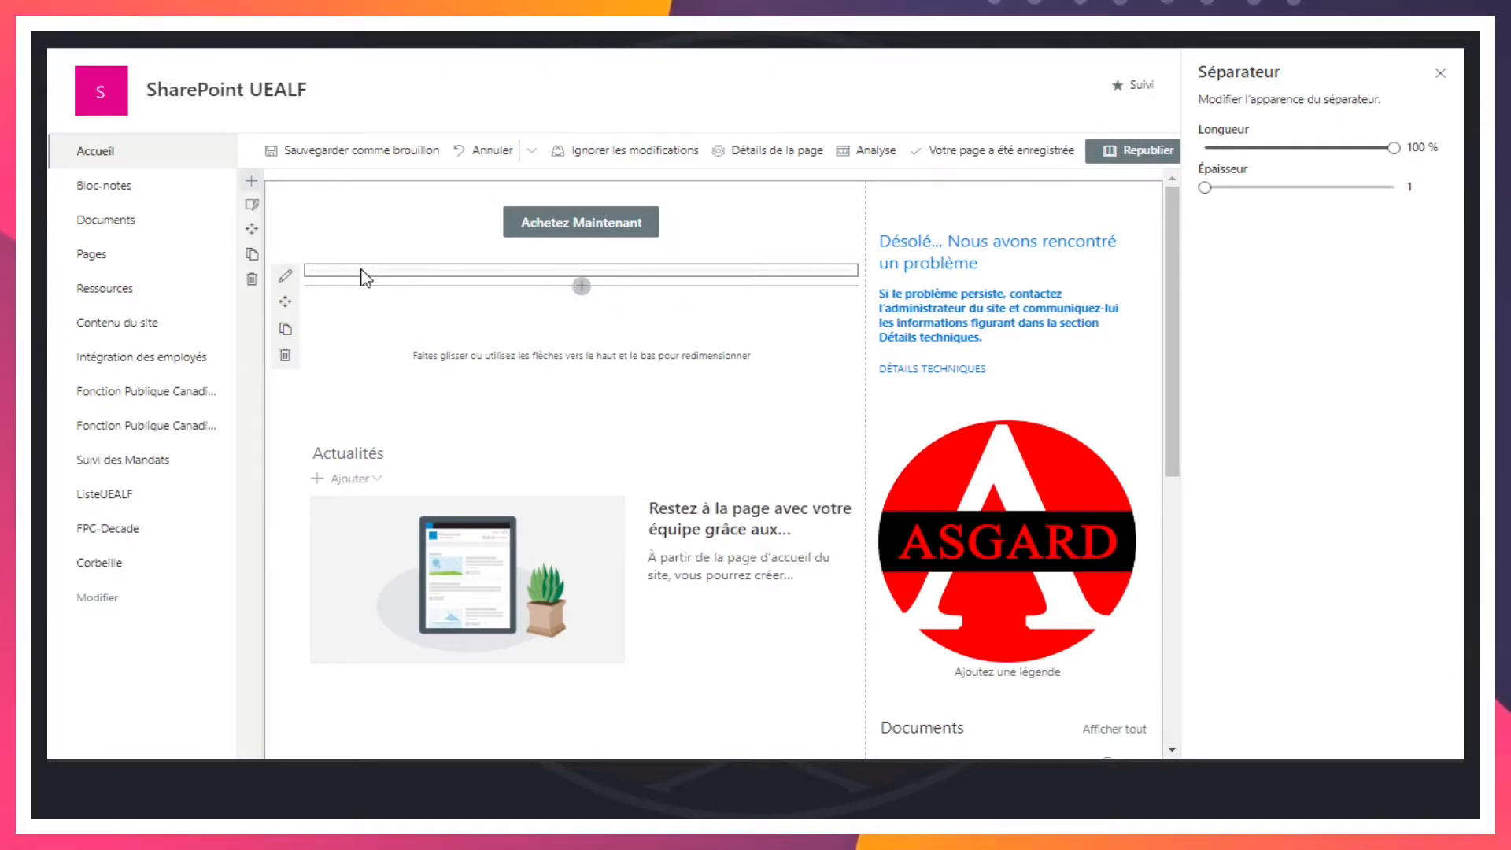
Set the length of the separator below the Achetez Maintenant button to 39 %
click(681, 360)
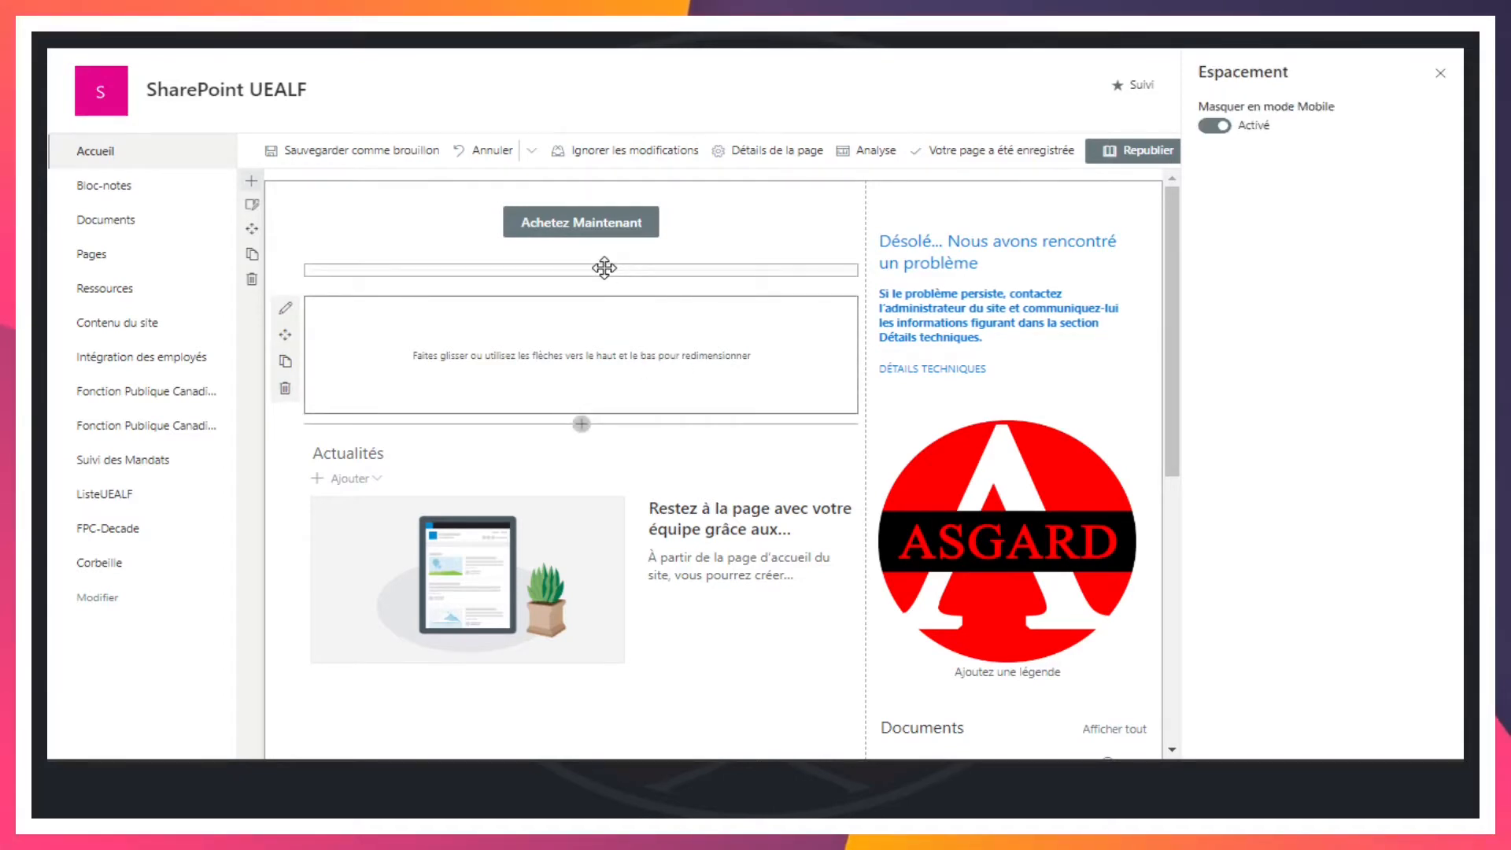
click(603, 268)
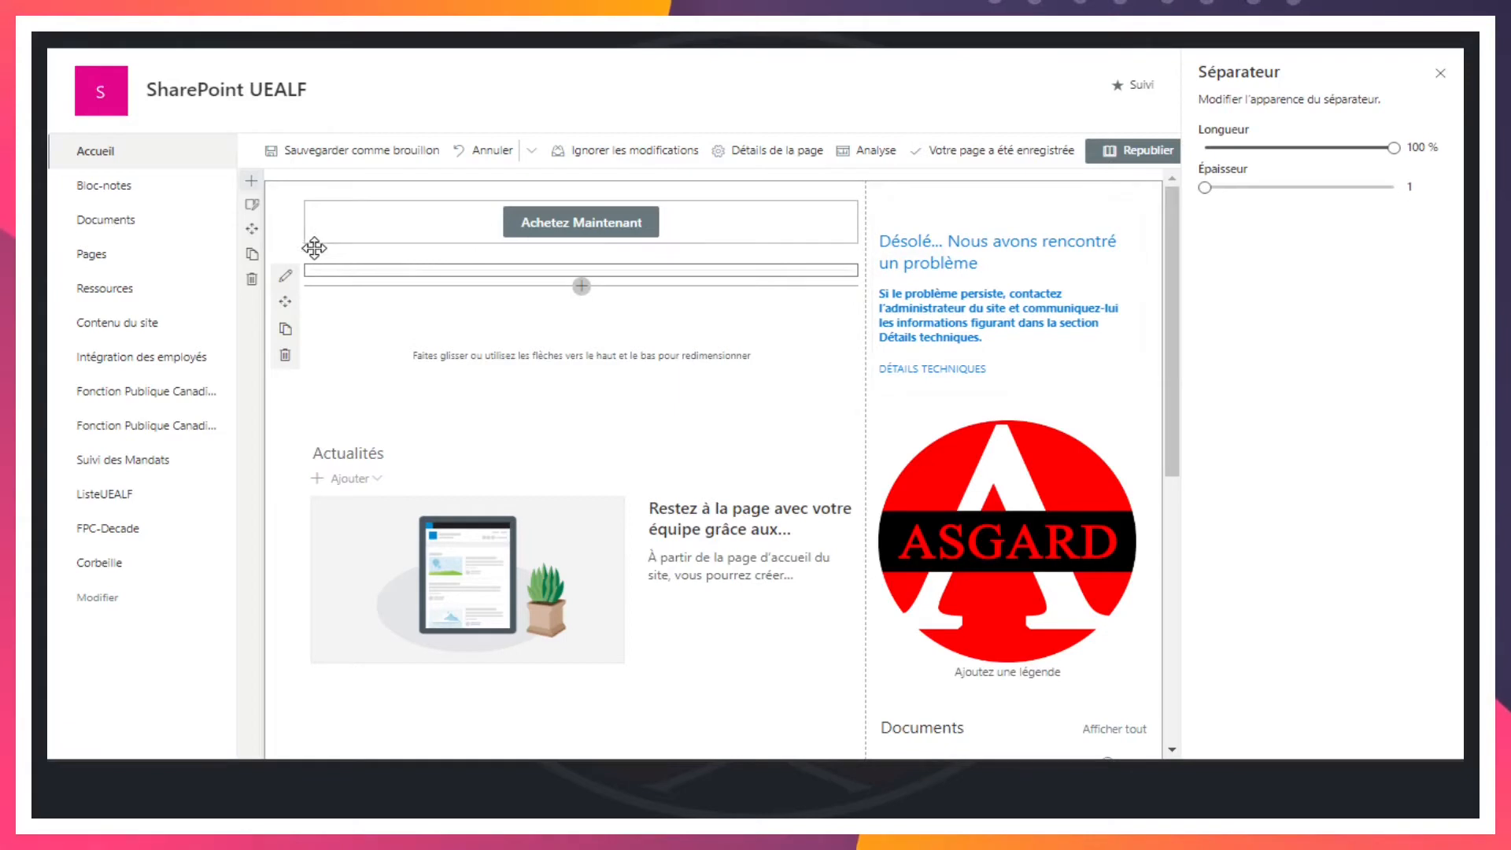
drag(1392, 149, 1252, 148)
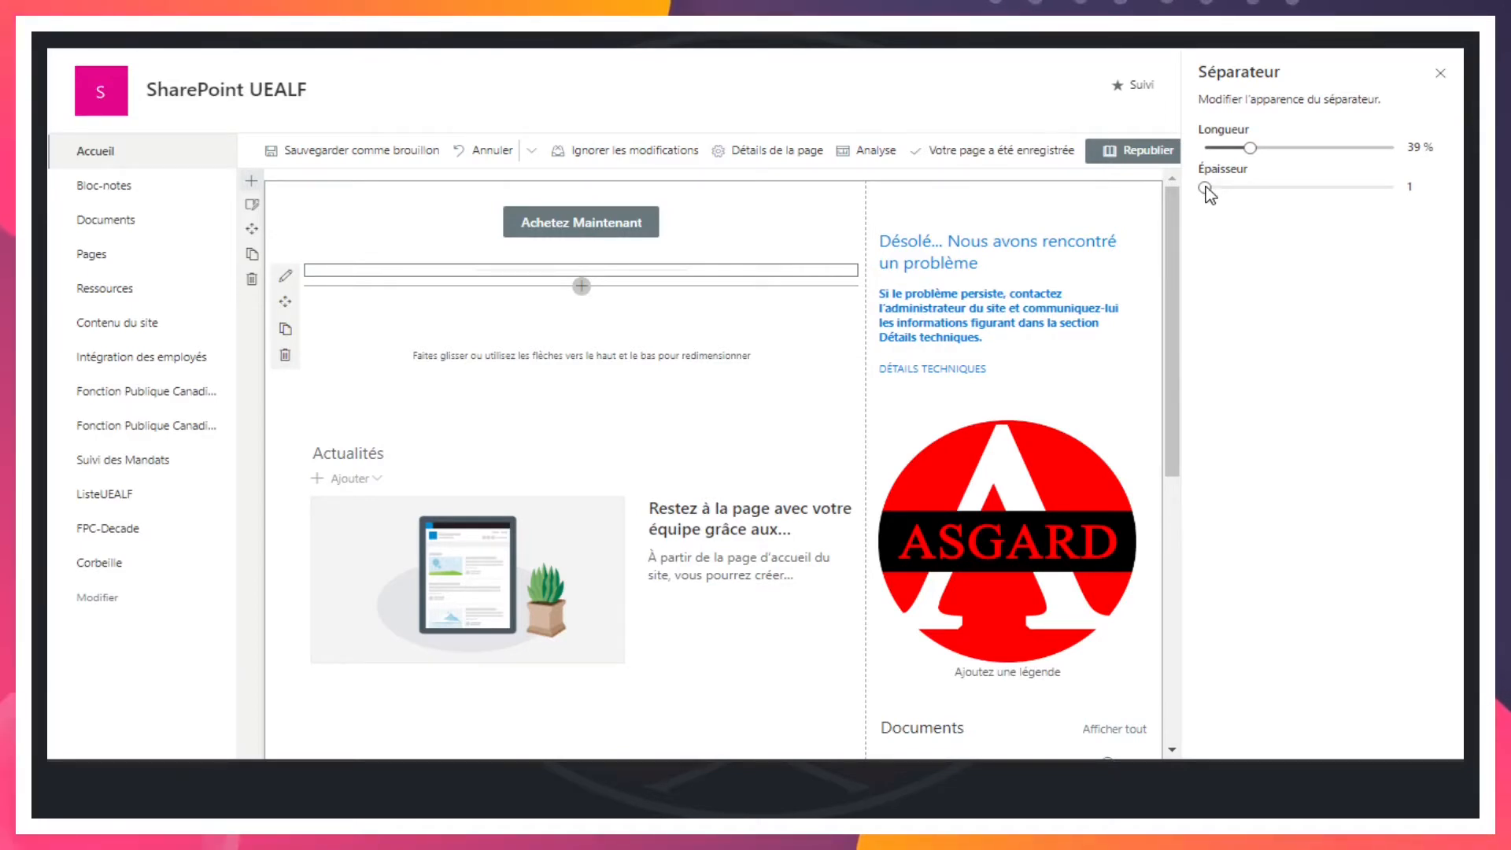
Set the separator's thickness to 6, then republish the page and reopen it for editing
drag(1239, 187, 1400, 205)
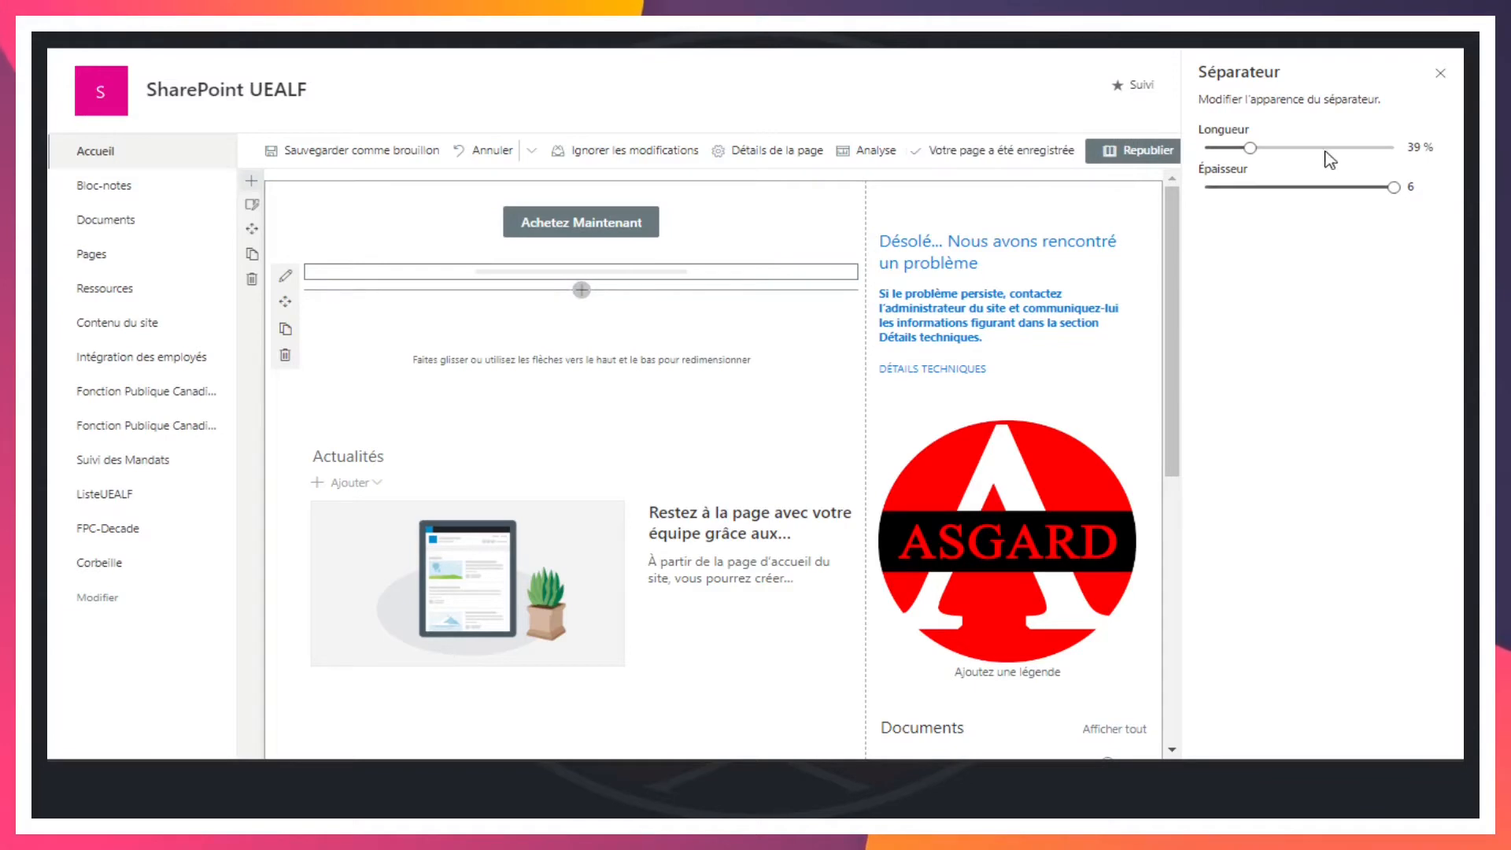
click(1438, 75)
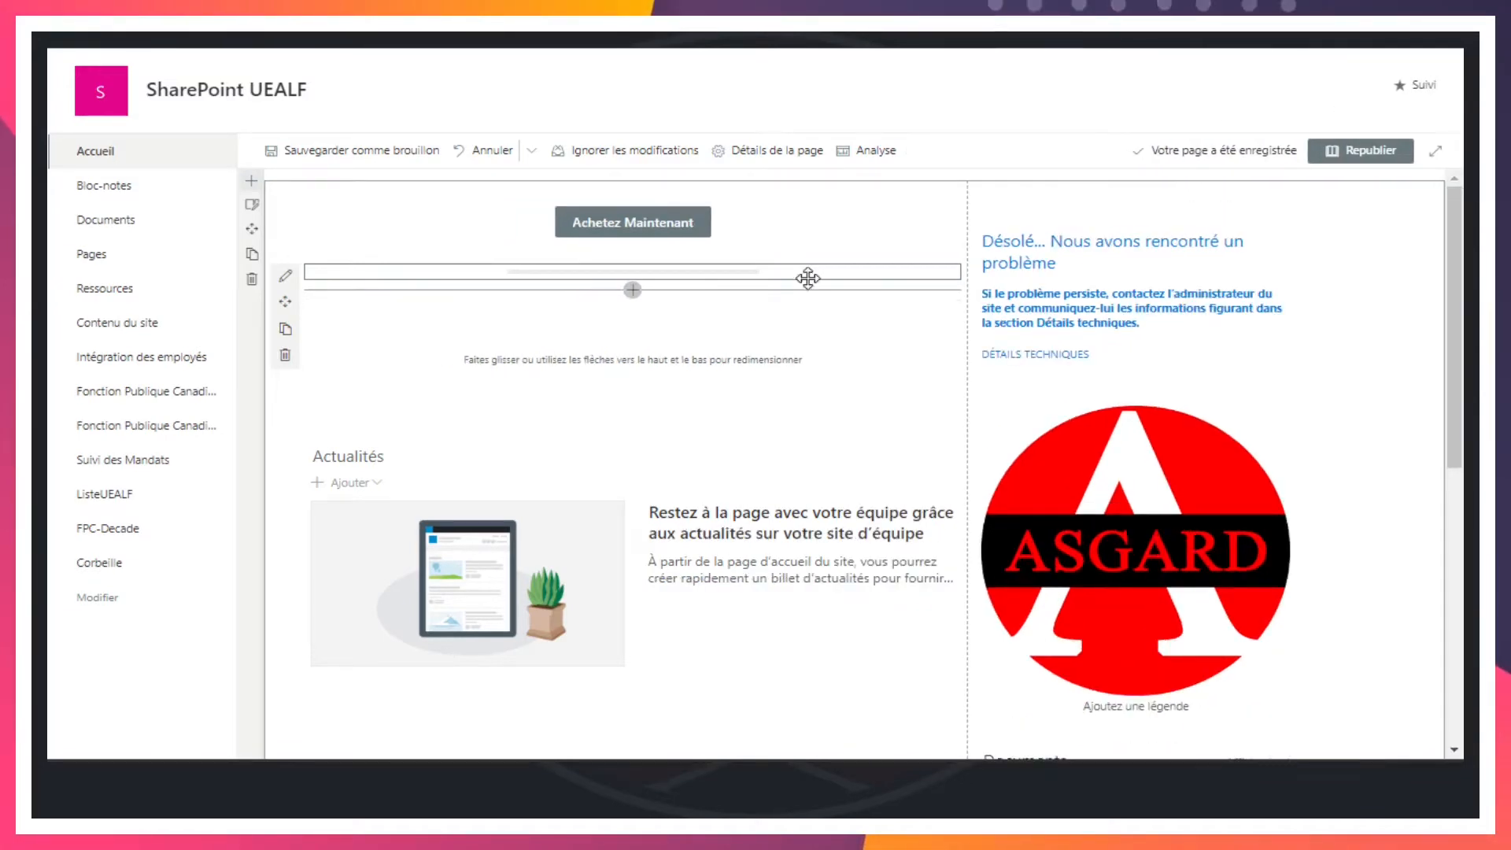
click(1371, 154)
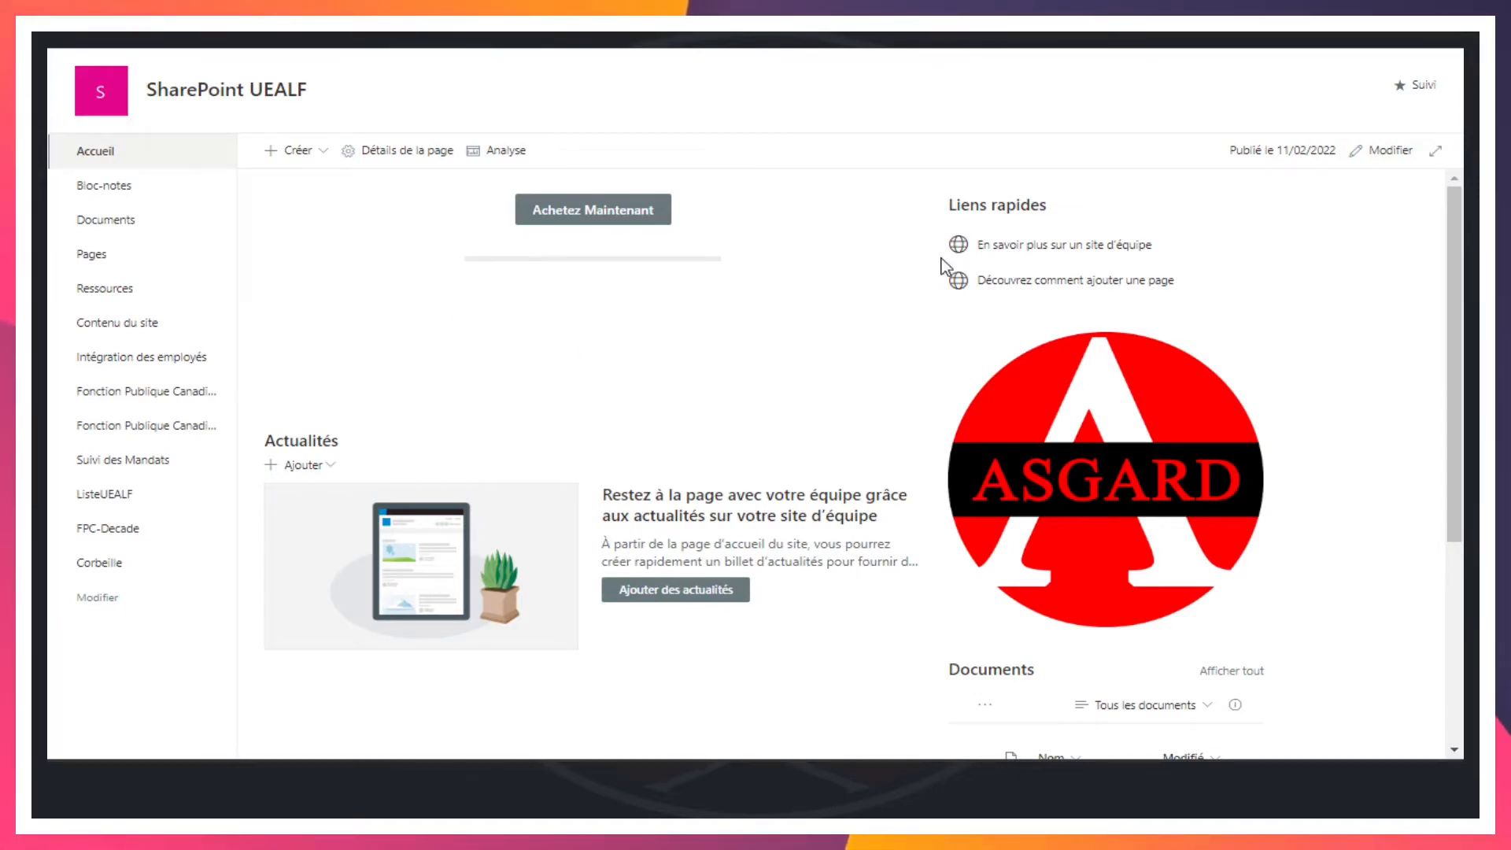
click(1386, 158)
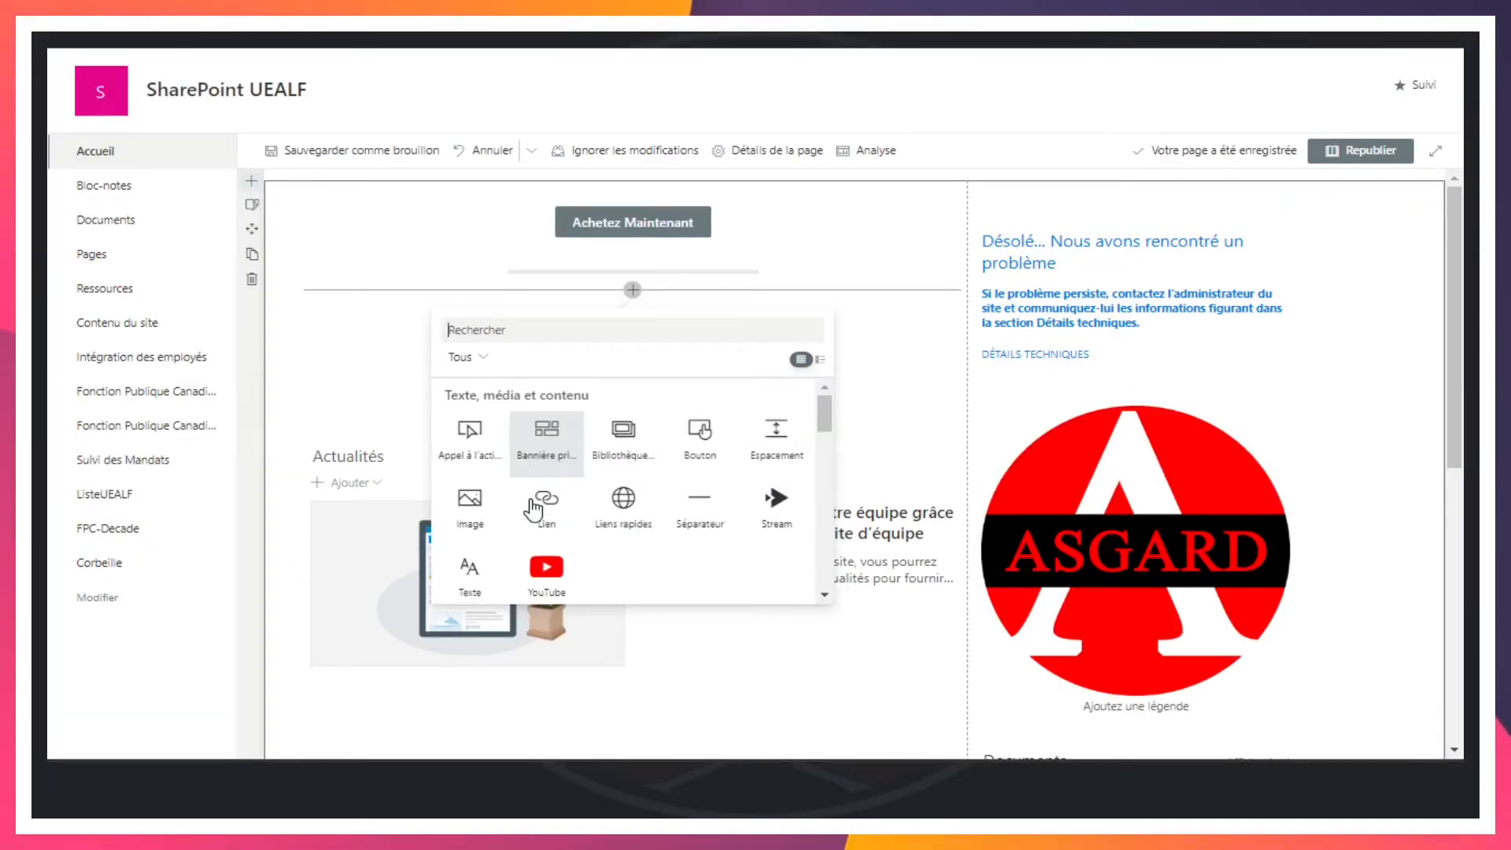
Add a Bannière principale web part between the separator and the spacer and assign links to its large tile and first column of small tiles
click(544, 439)
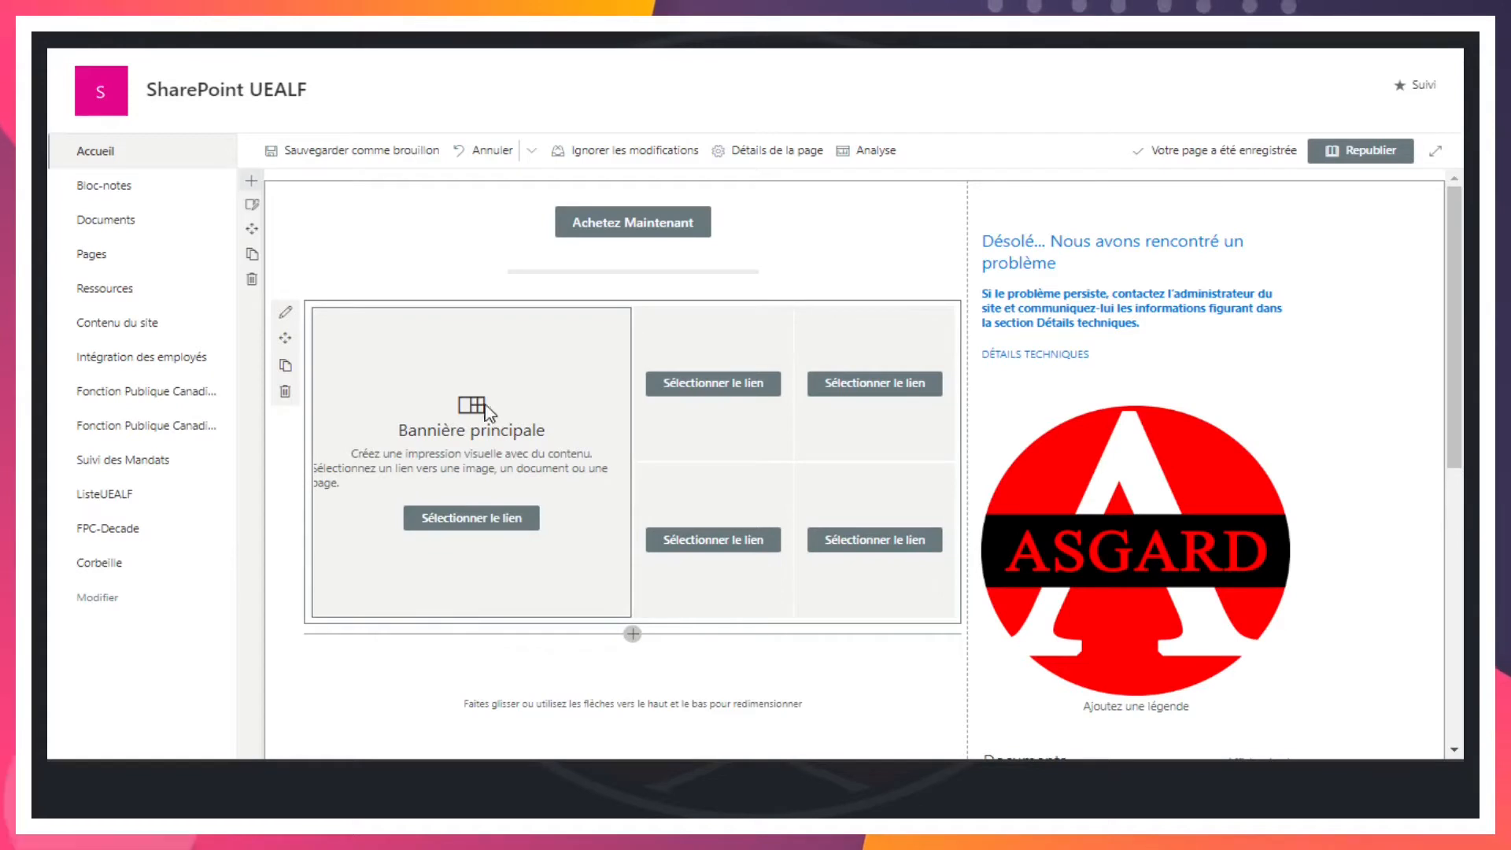
click(464, 517)
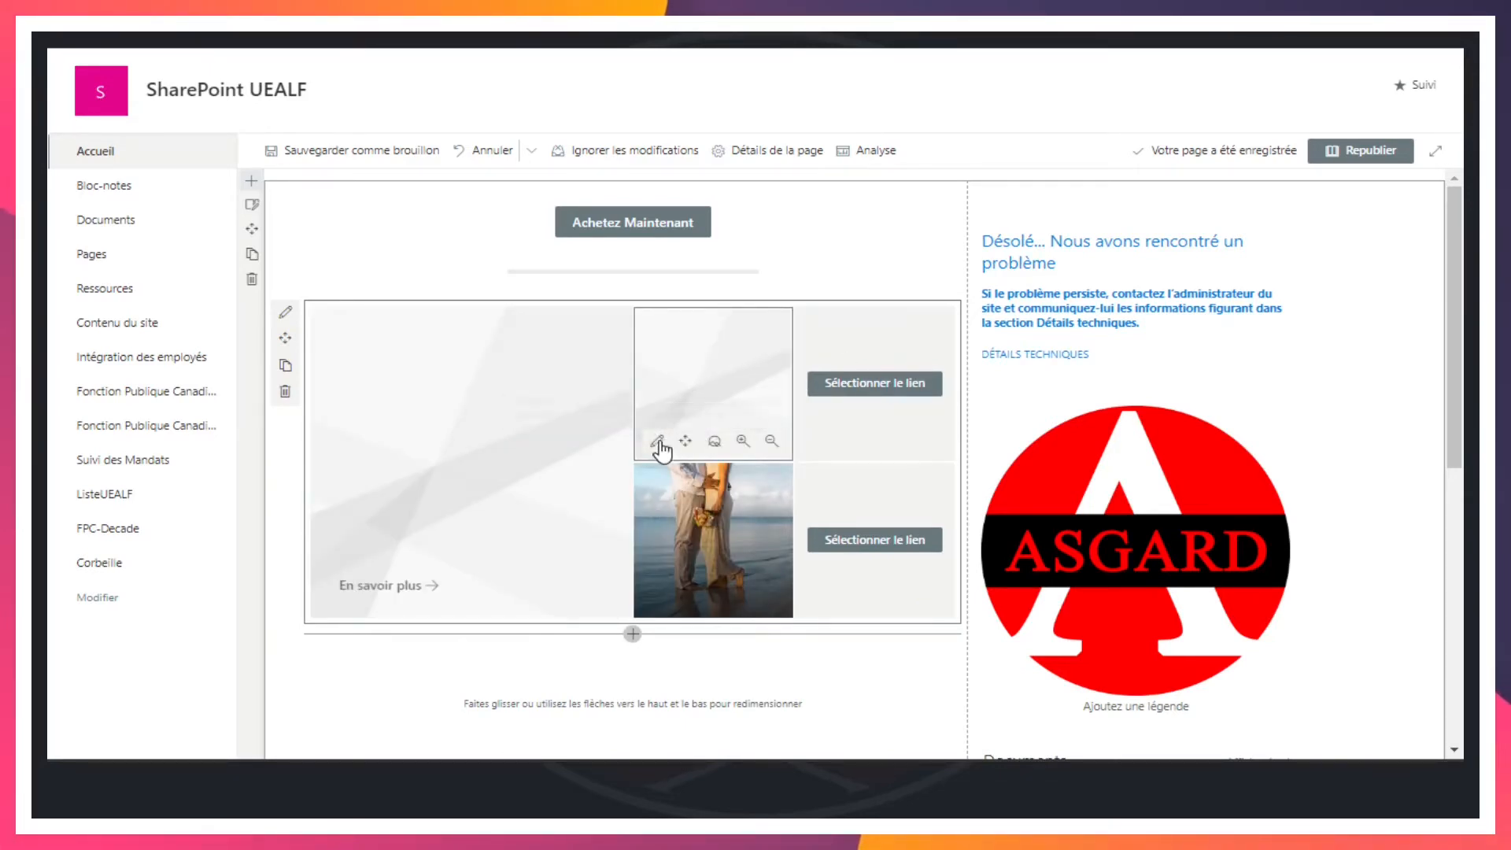
click(658, 443)
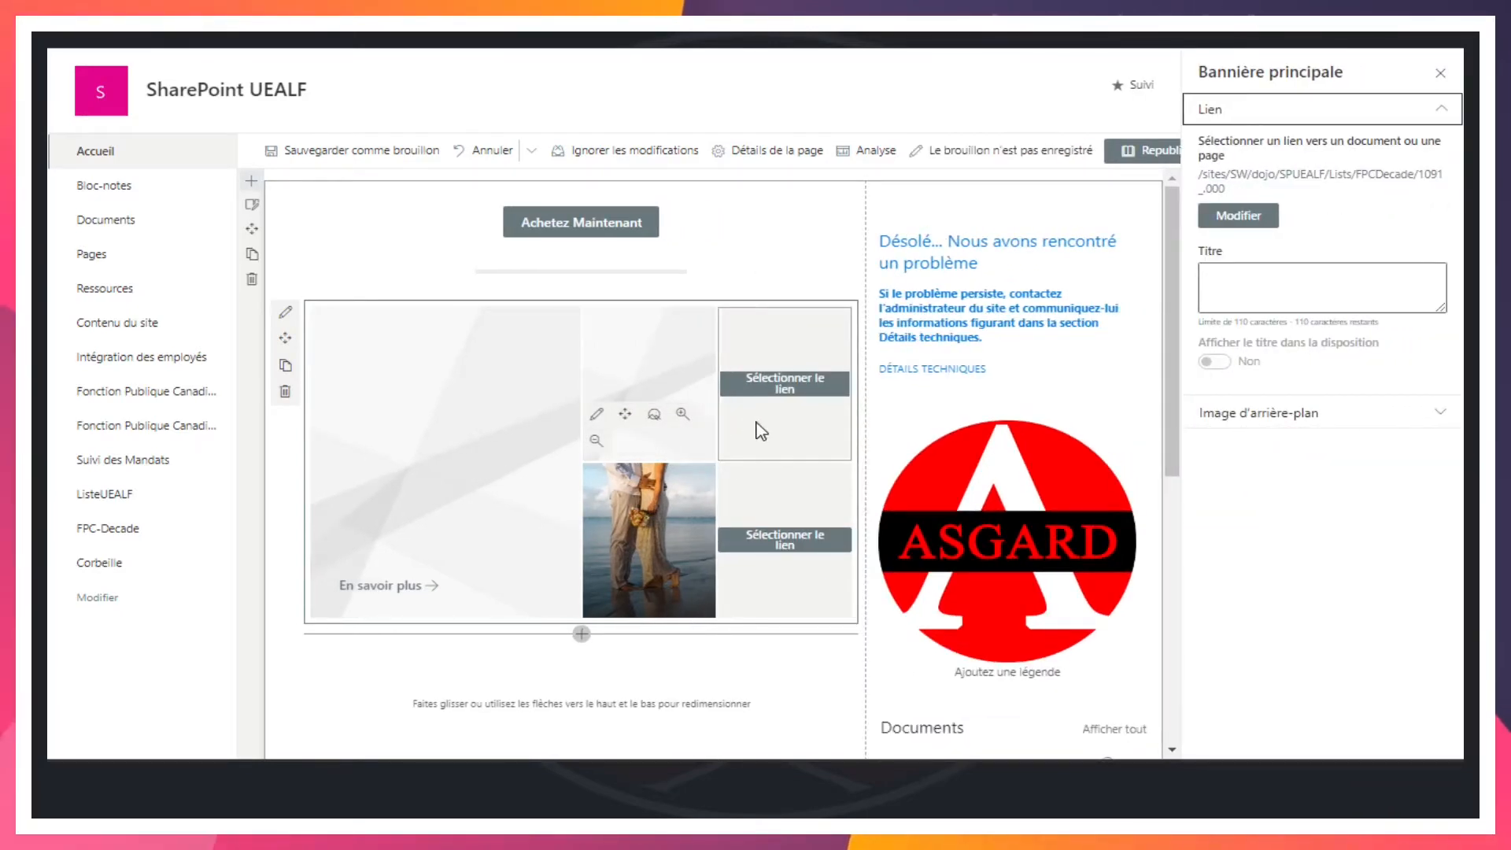
Fill the banner's upper-right tile with the stock image of the woman in a dark suit
click(797, 385)
click(797, 386)
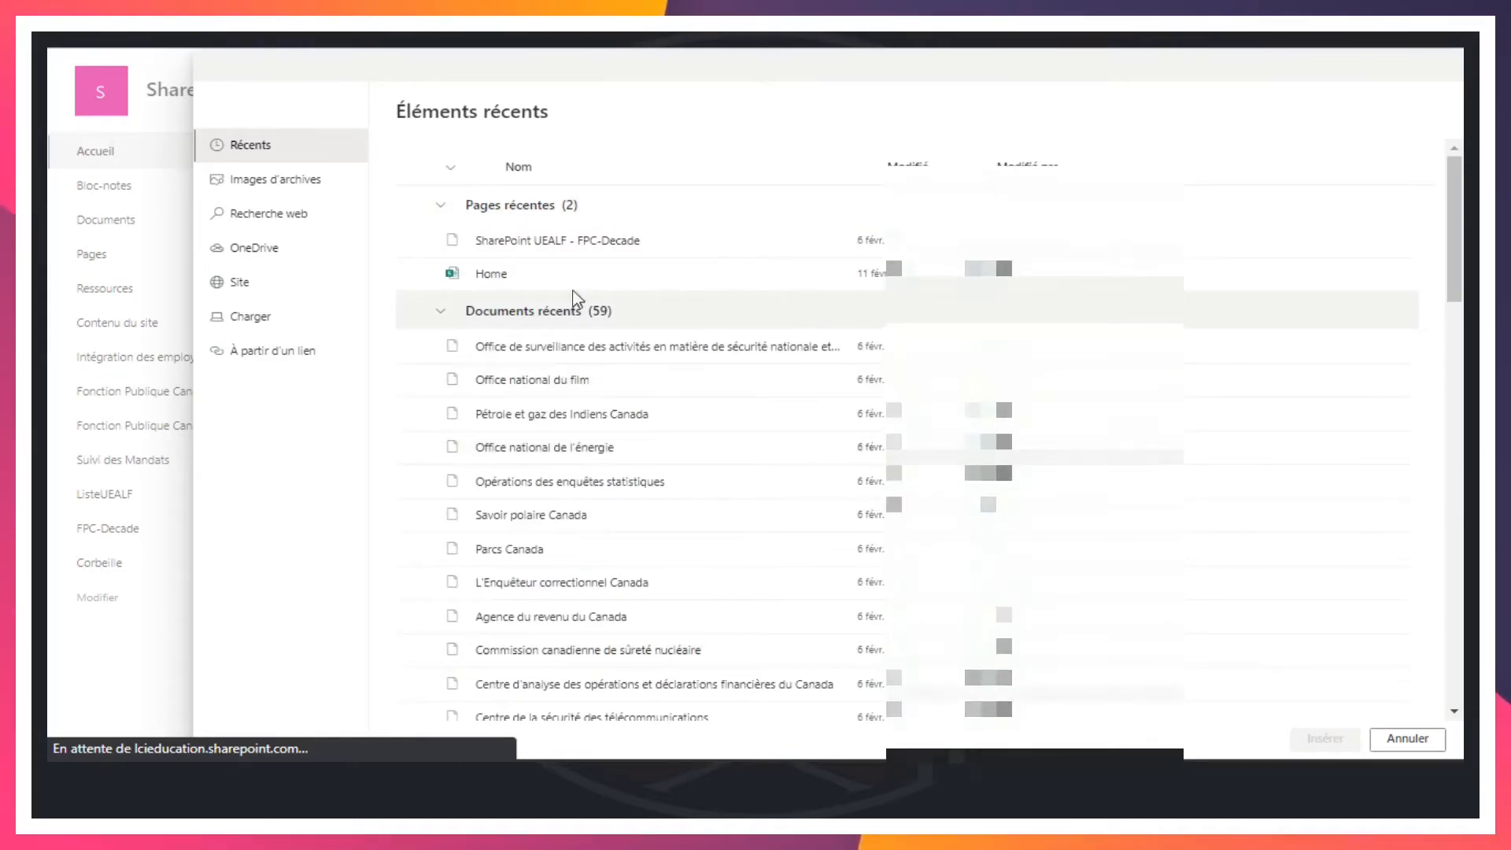
click(283, 182)
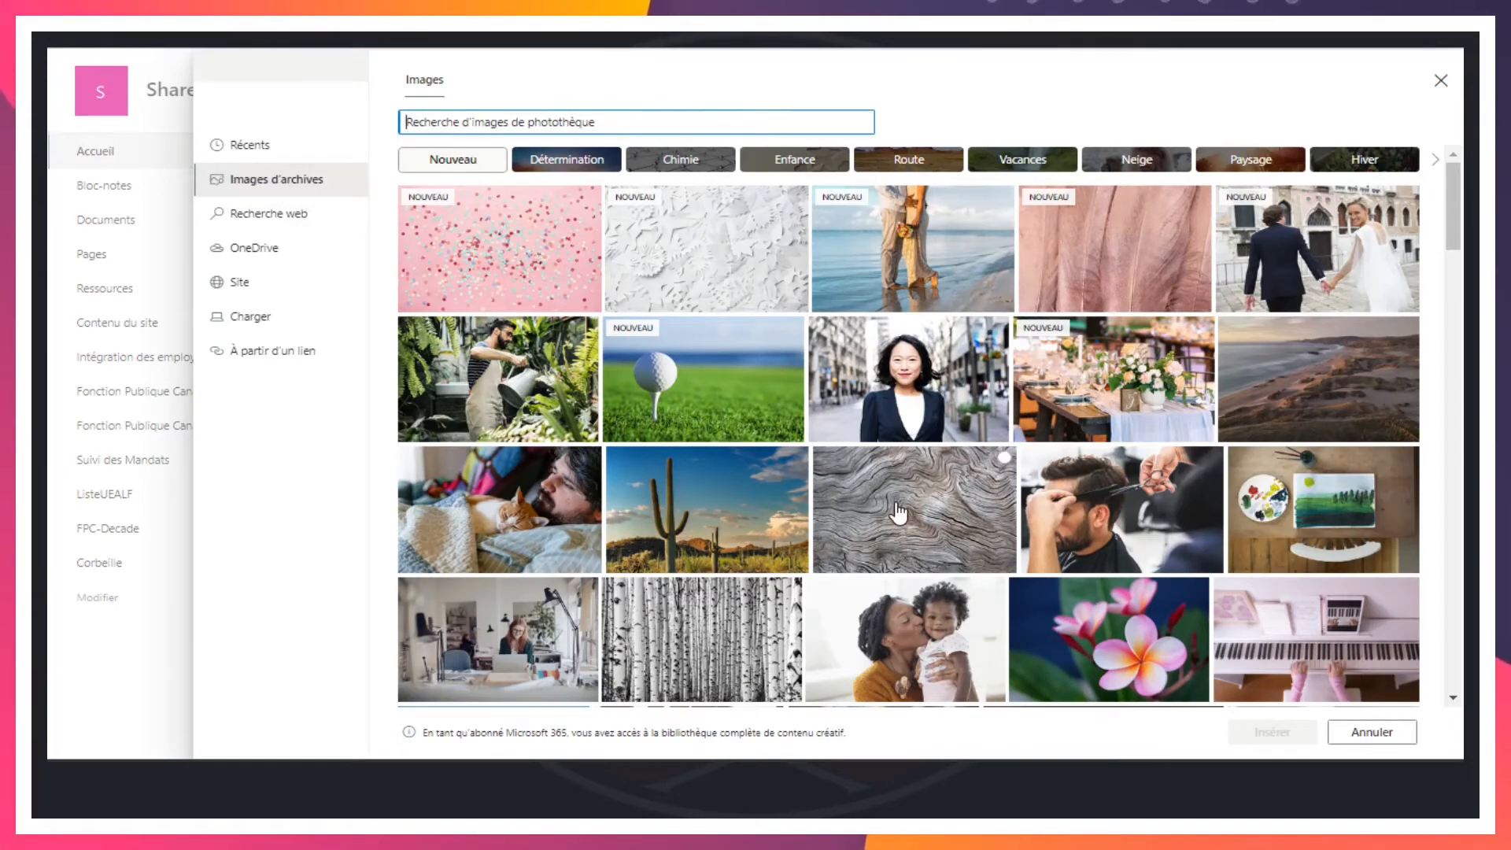
click(915, 378)
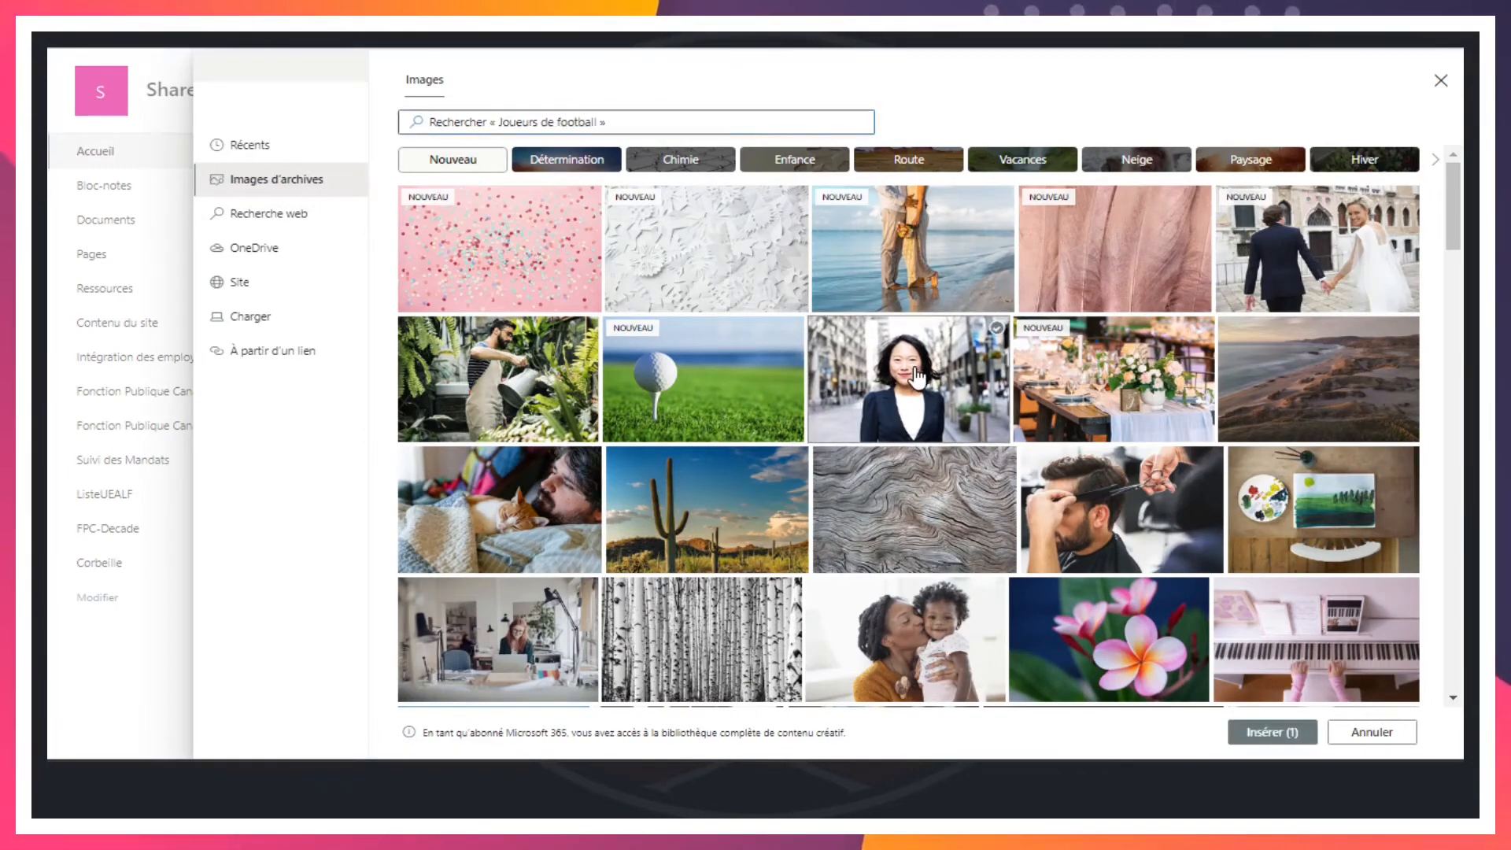
click(1259, 732)
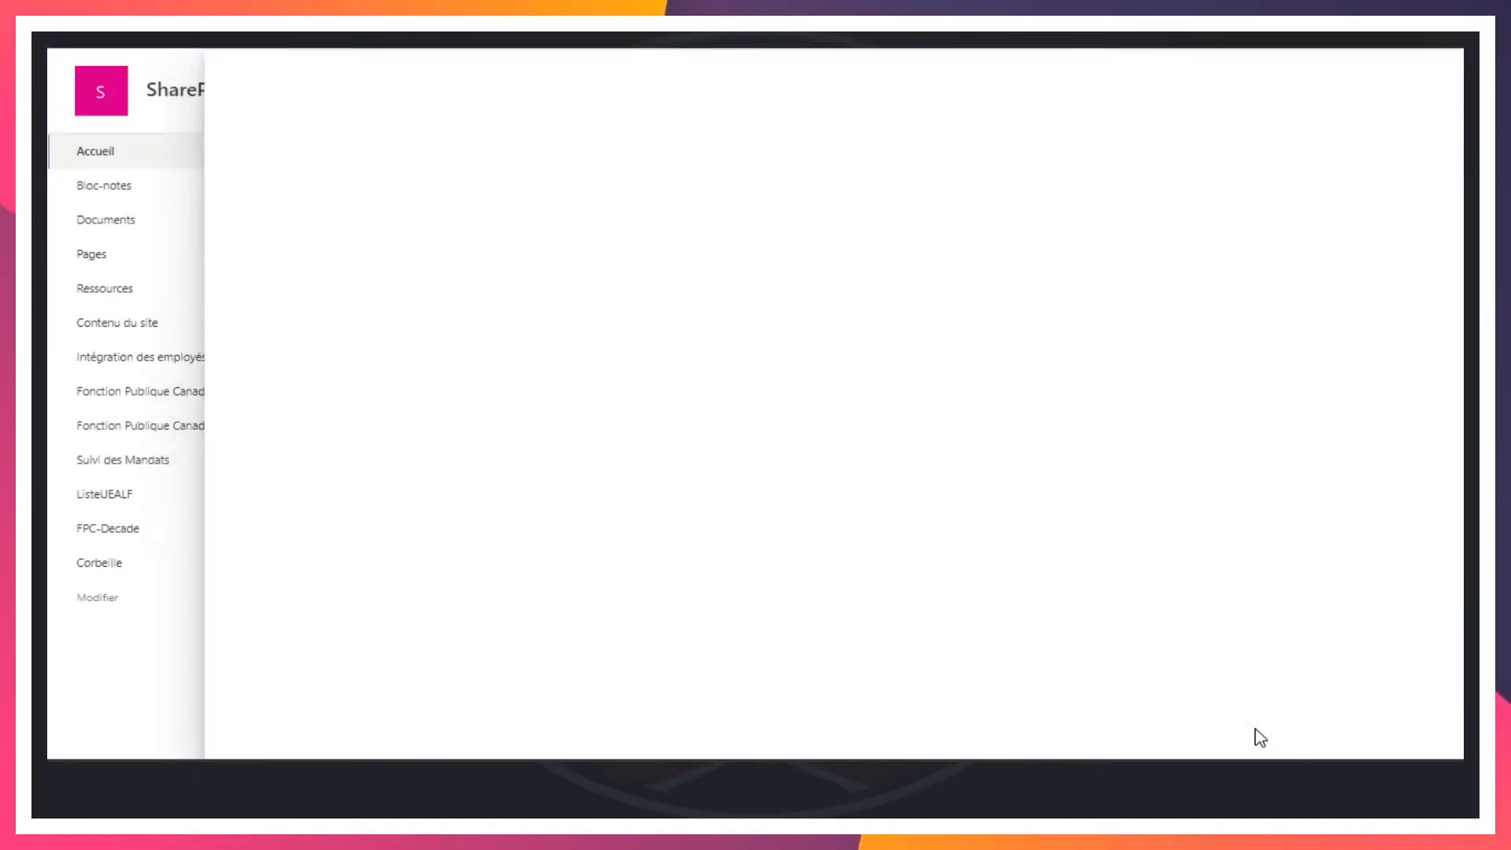
click(760, 546)
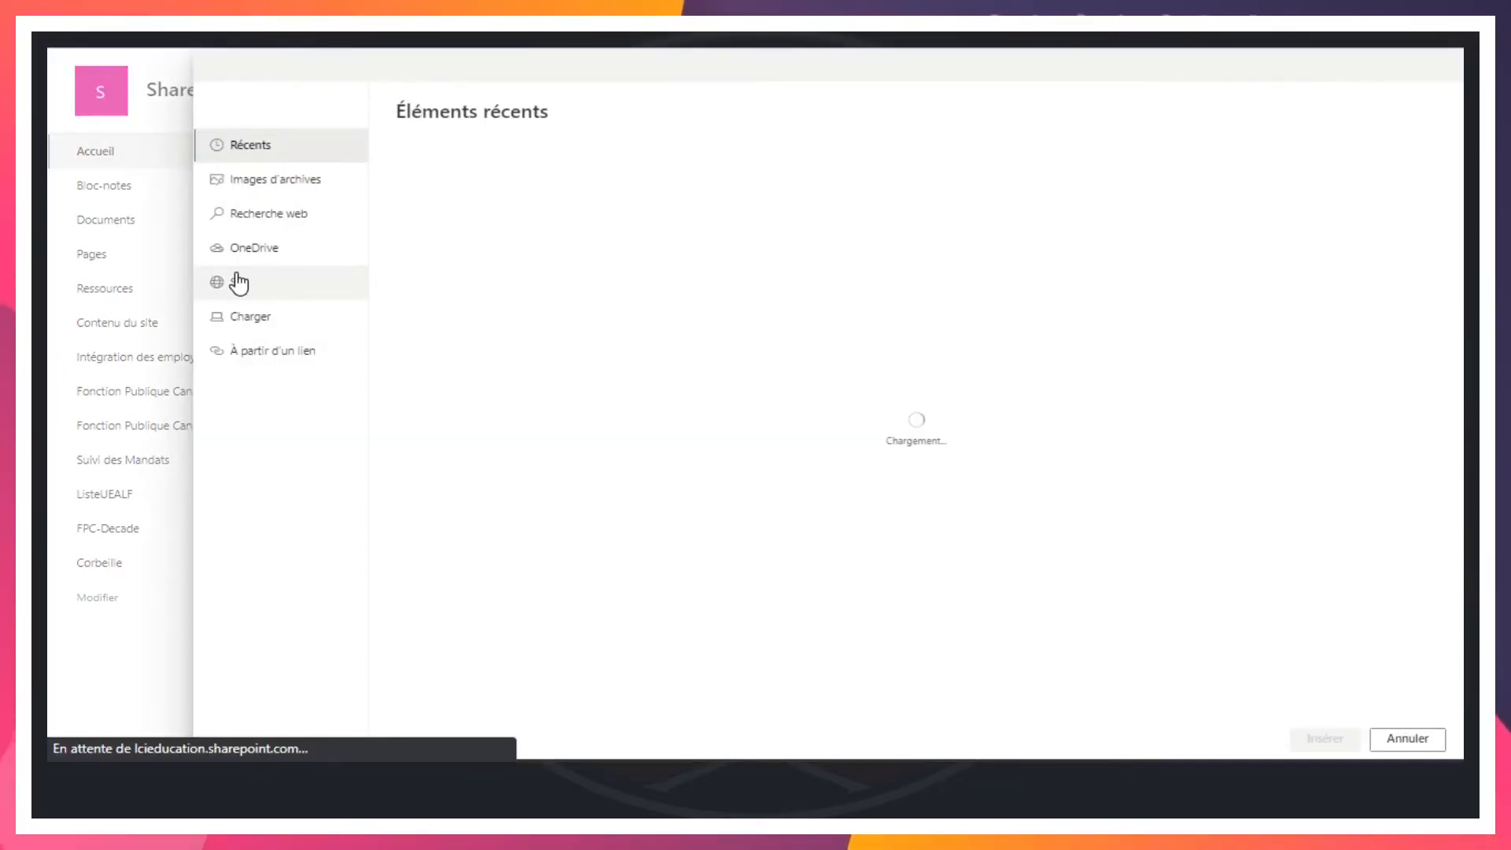
click(238, 281)
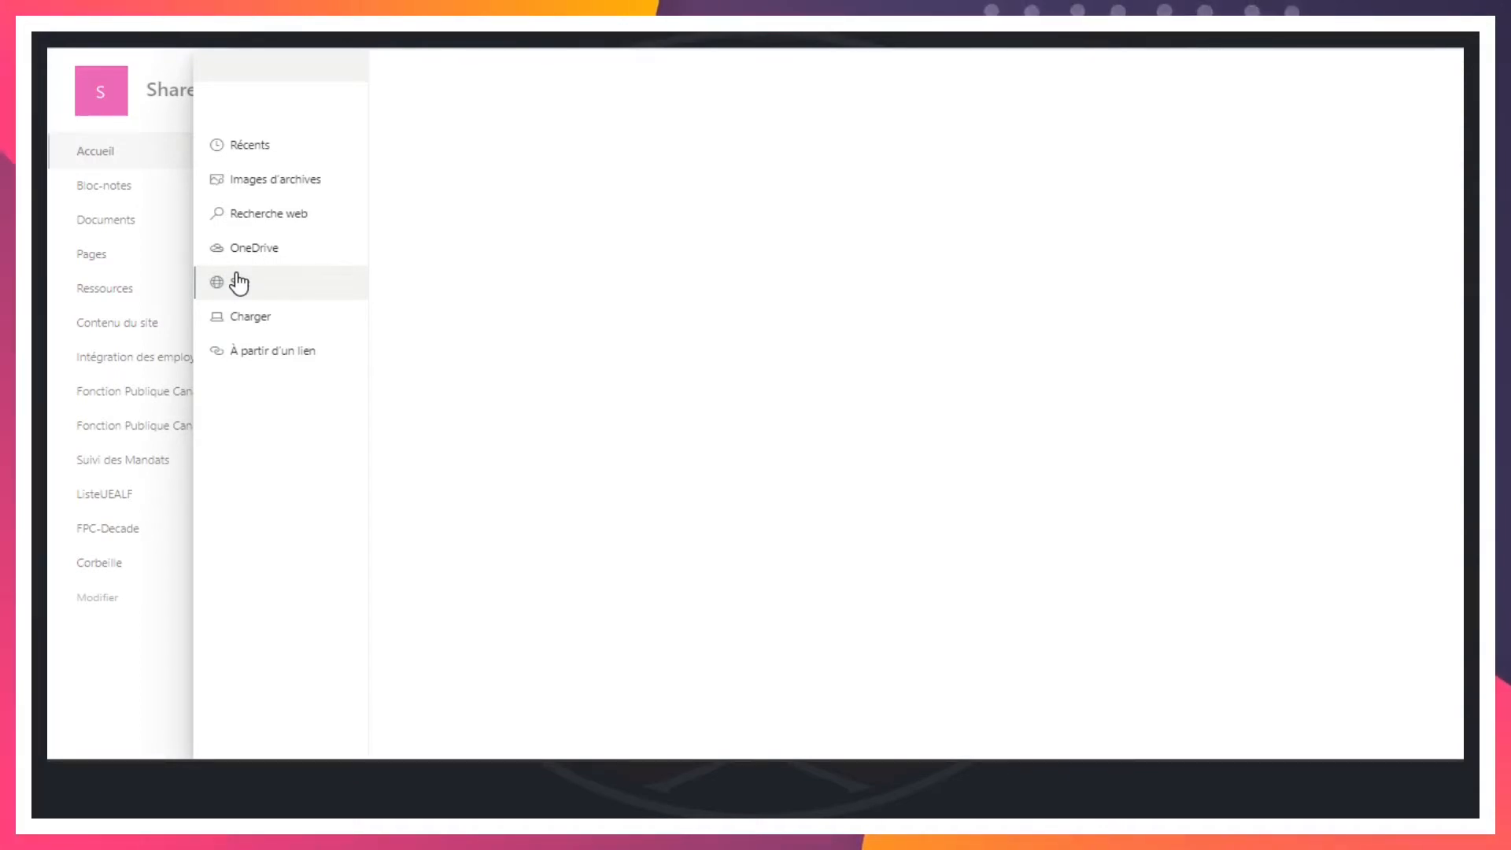
click(272, 350)
text(https://www.sokawakata.com)
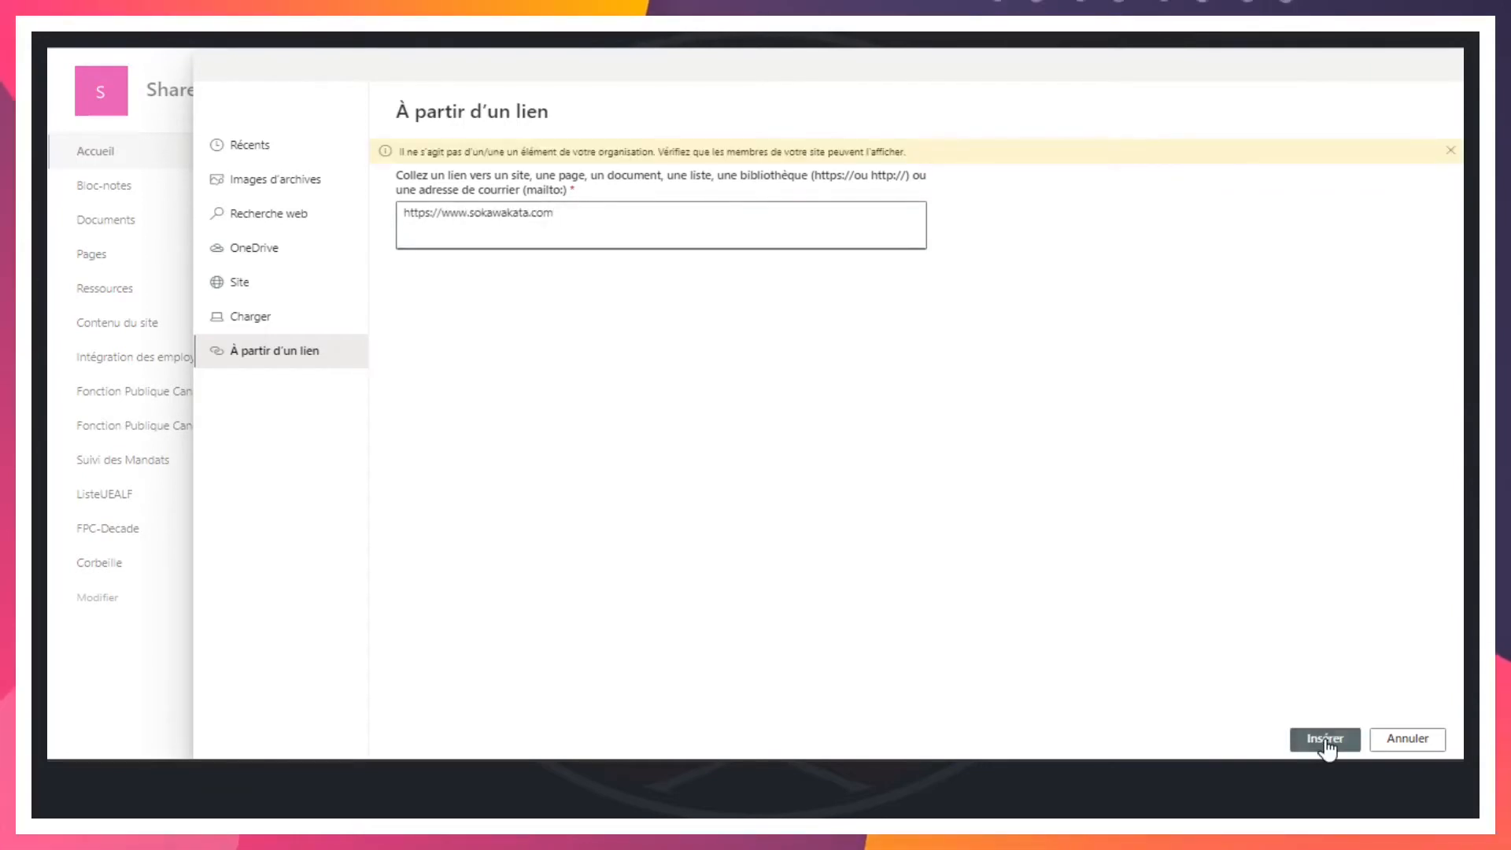
click(1325, 740)
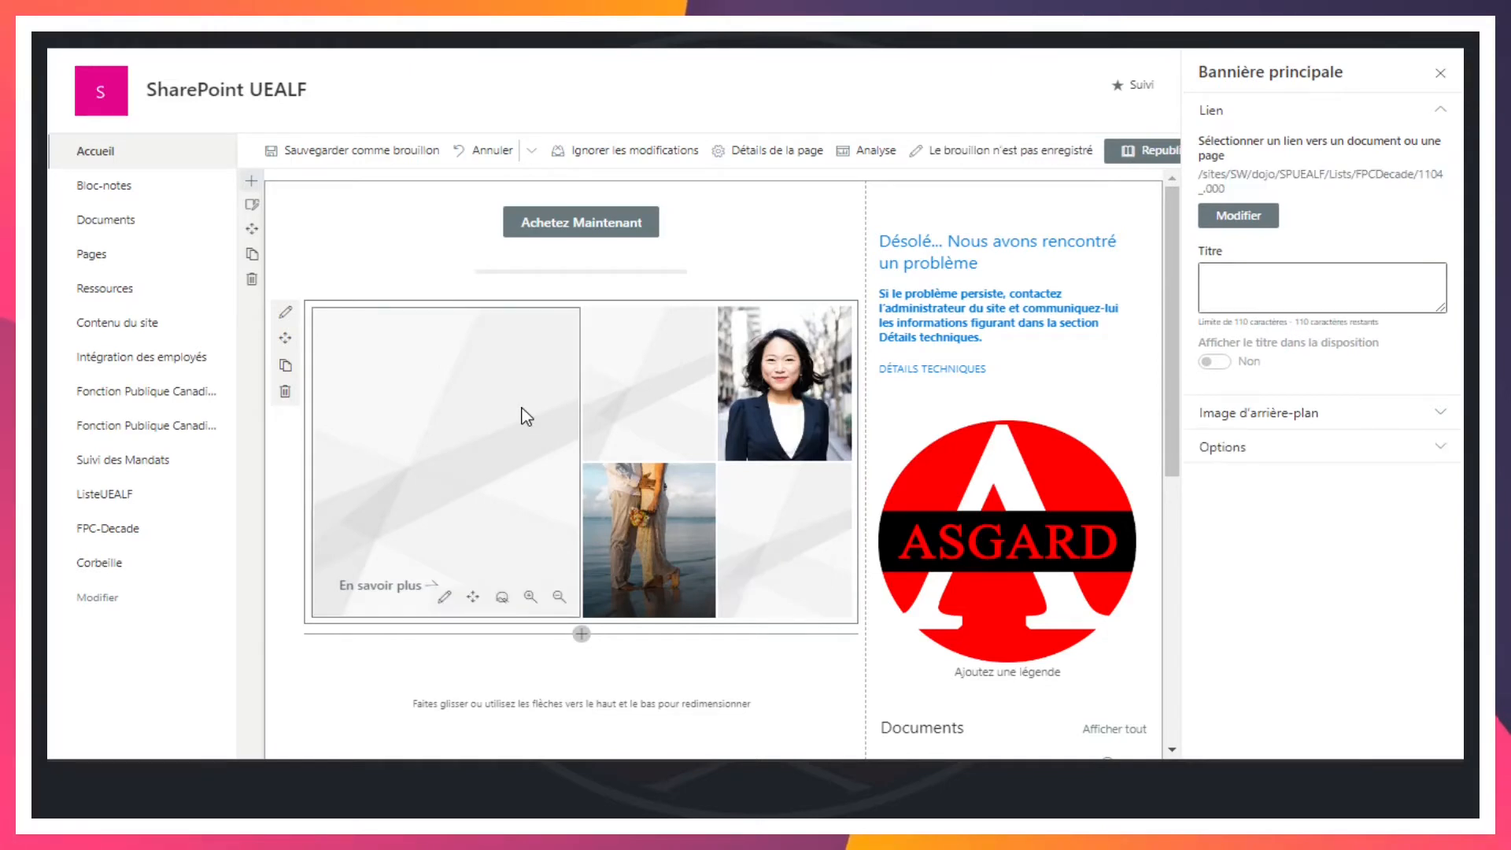
Check the link settings of the banner's two upper small tiles and delete the Bannière principale web part
click(659, 379)
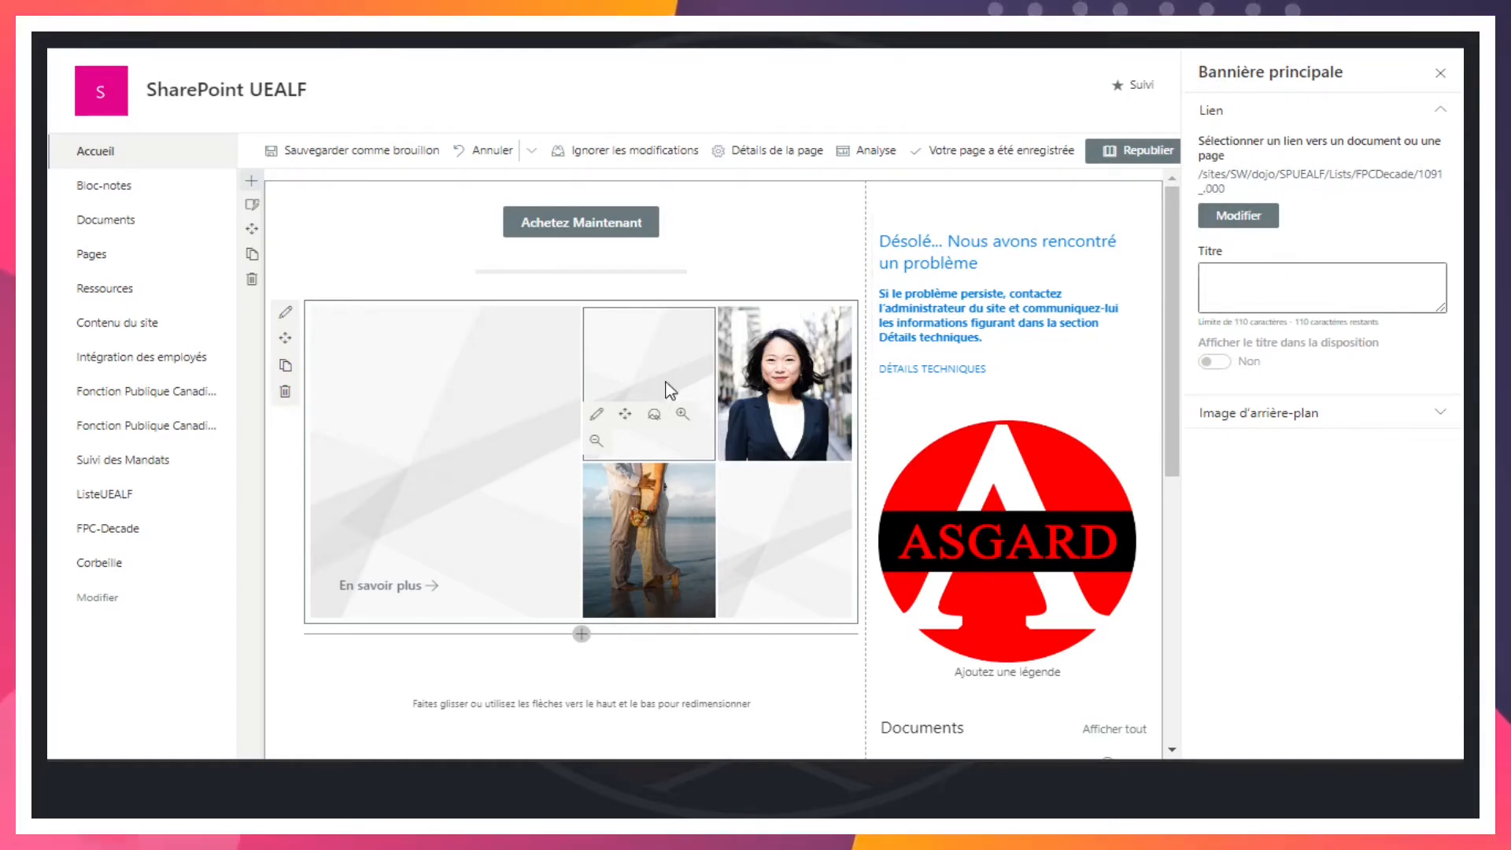
click(774, 376)
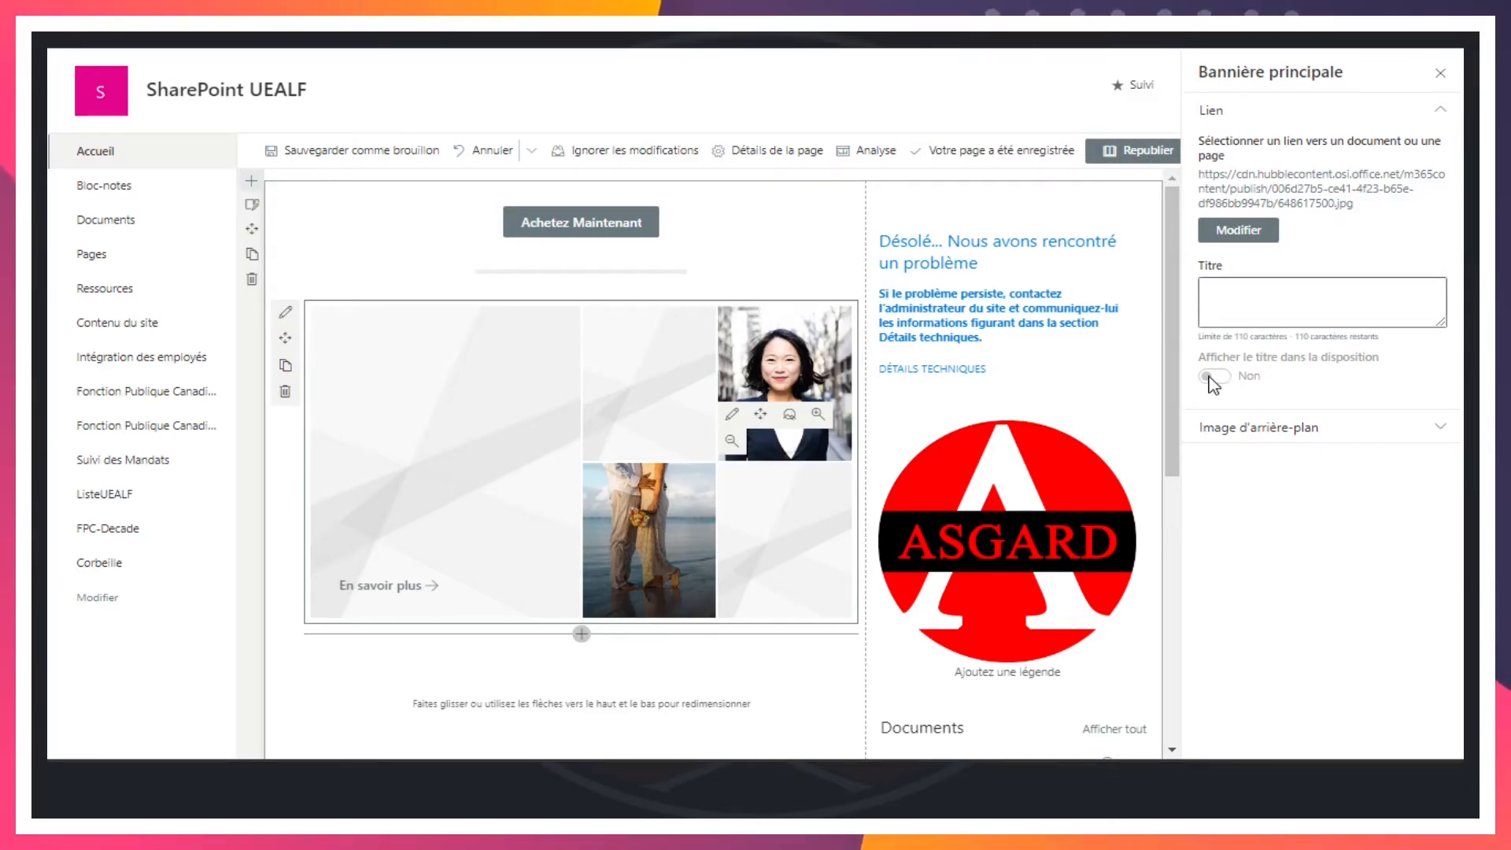
click(1235, 231)
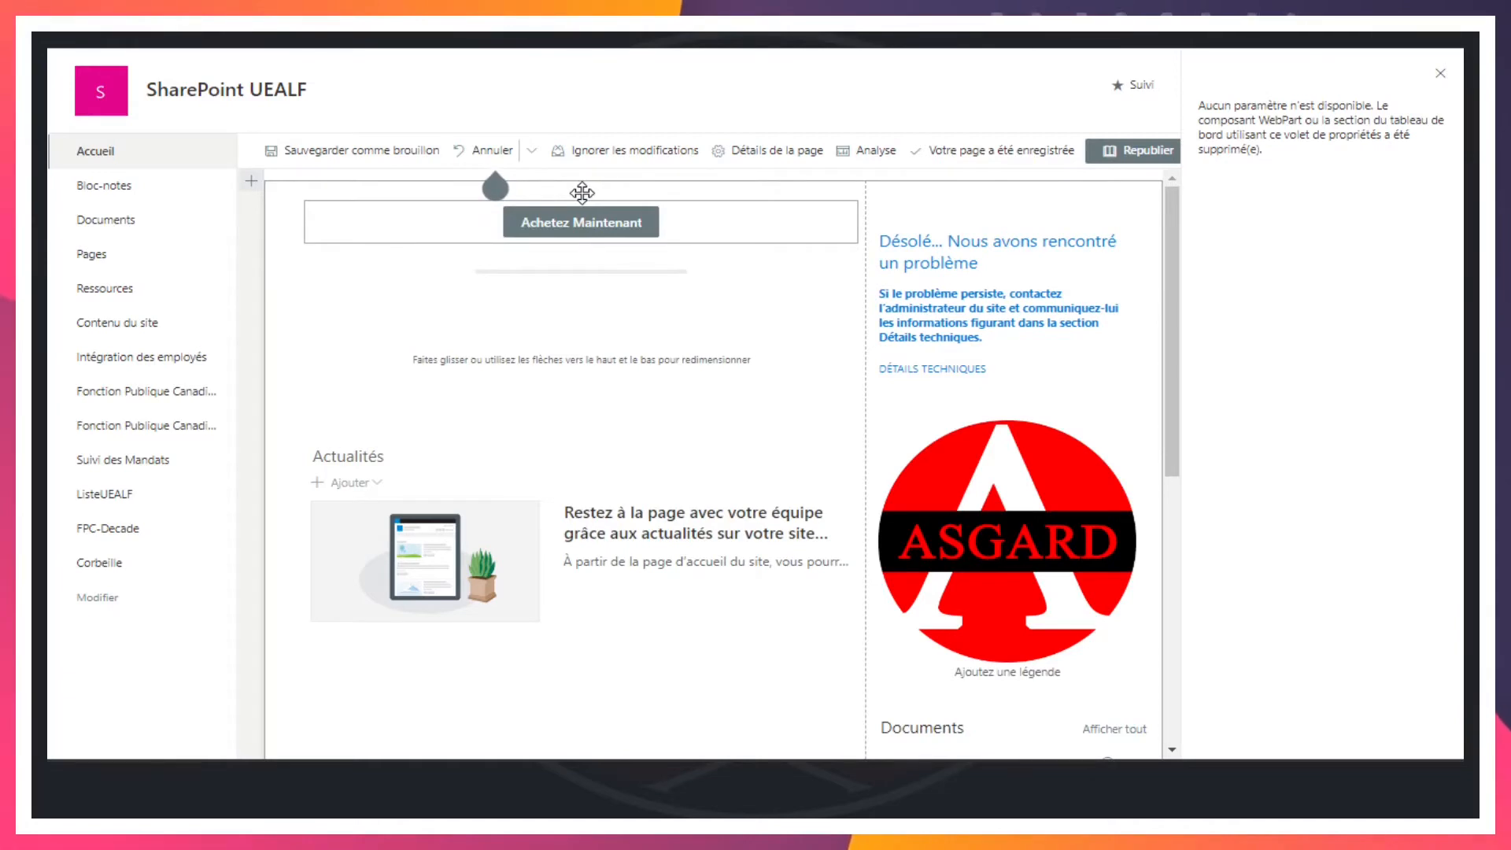
Add an Appel à l'action web part below the separator with the text "Changez votre organisation aujourd'hui avec SharePoint OnLine"
click(582, 290)
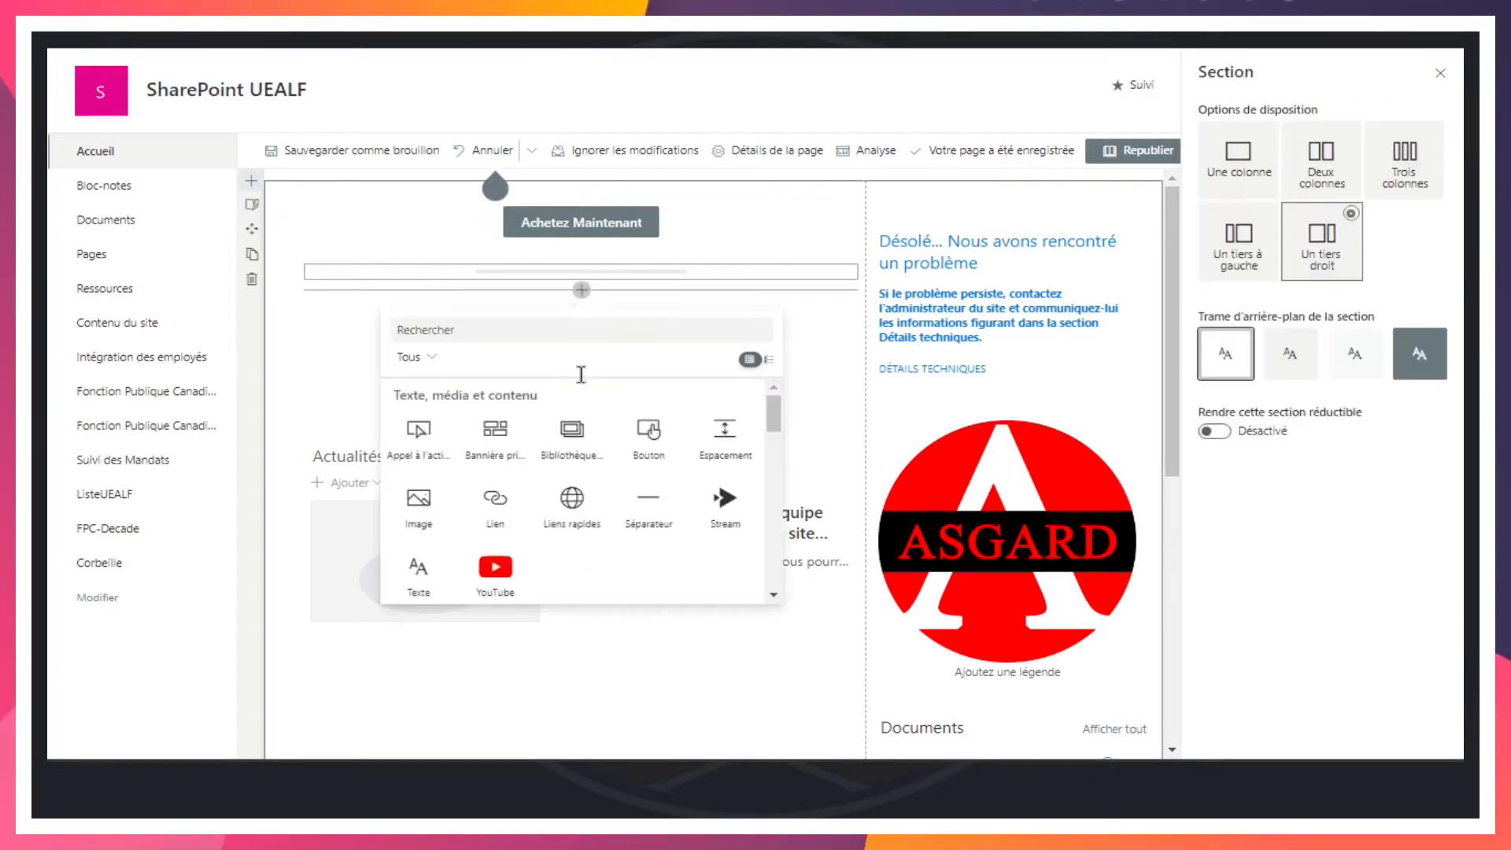
click(418, 440)
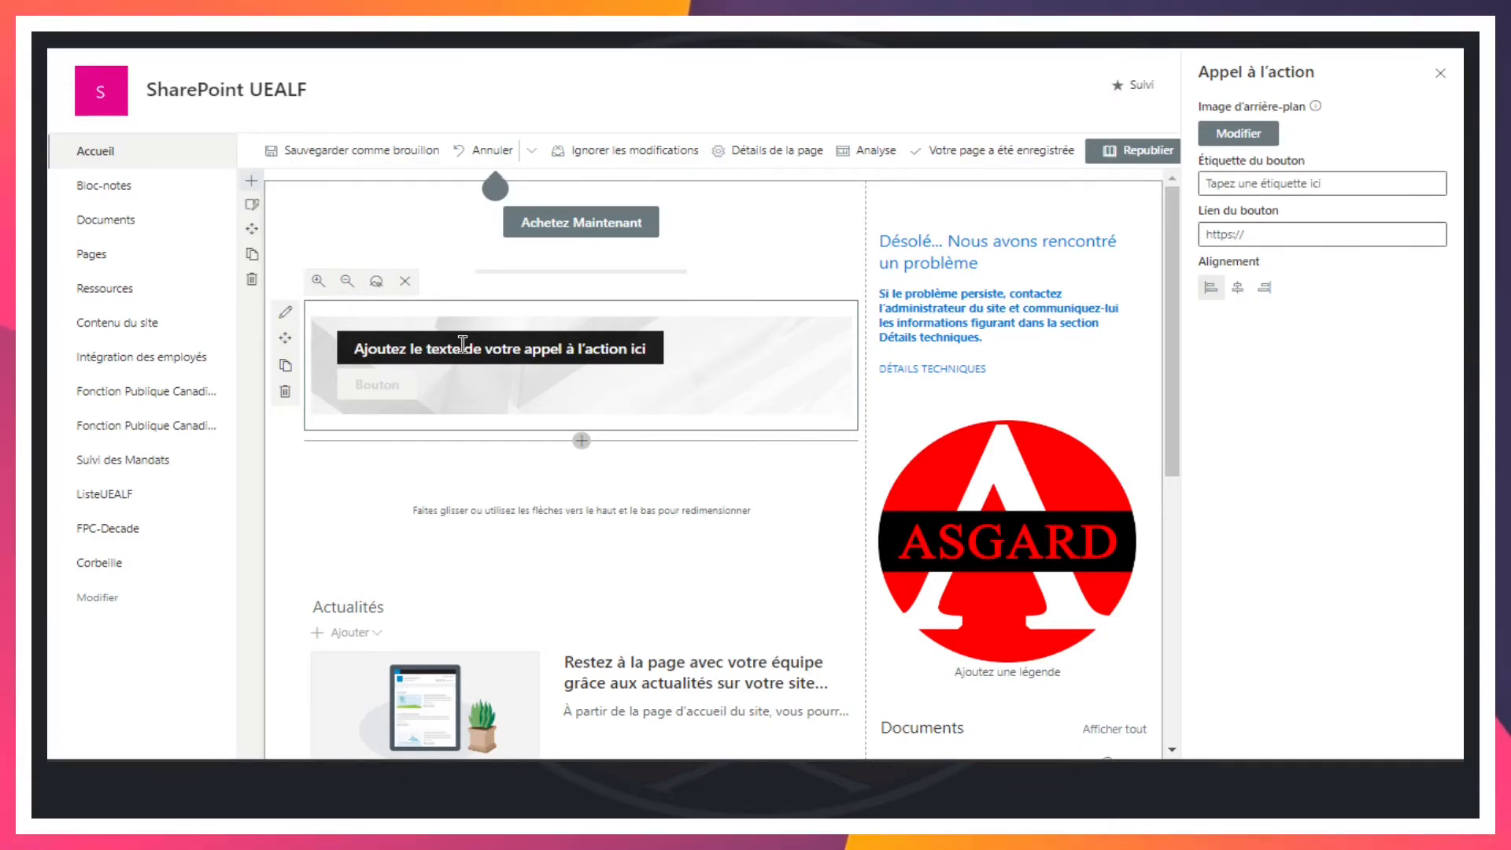
text(Changez votre organisation aujourd'hui avec SharePoint Onl)
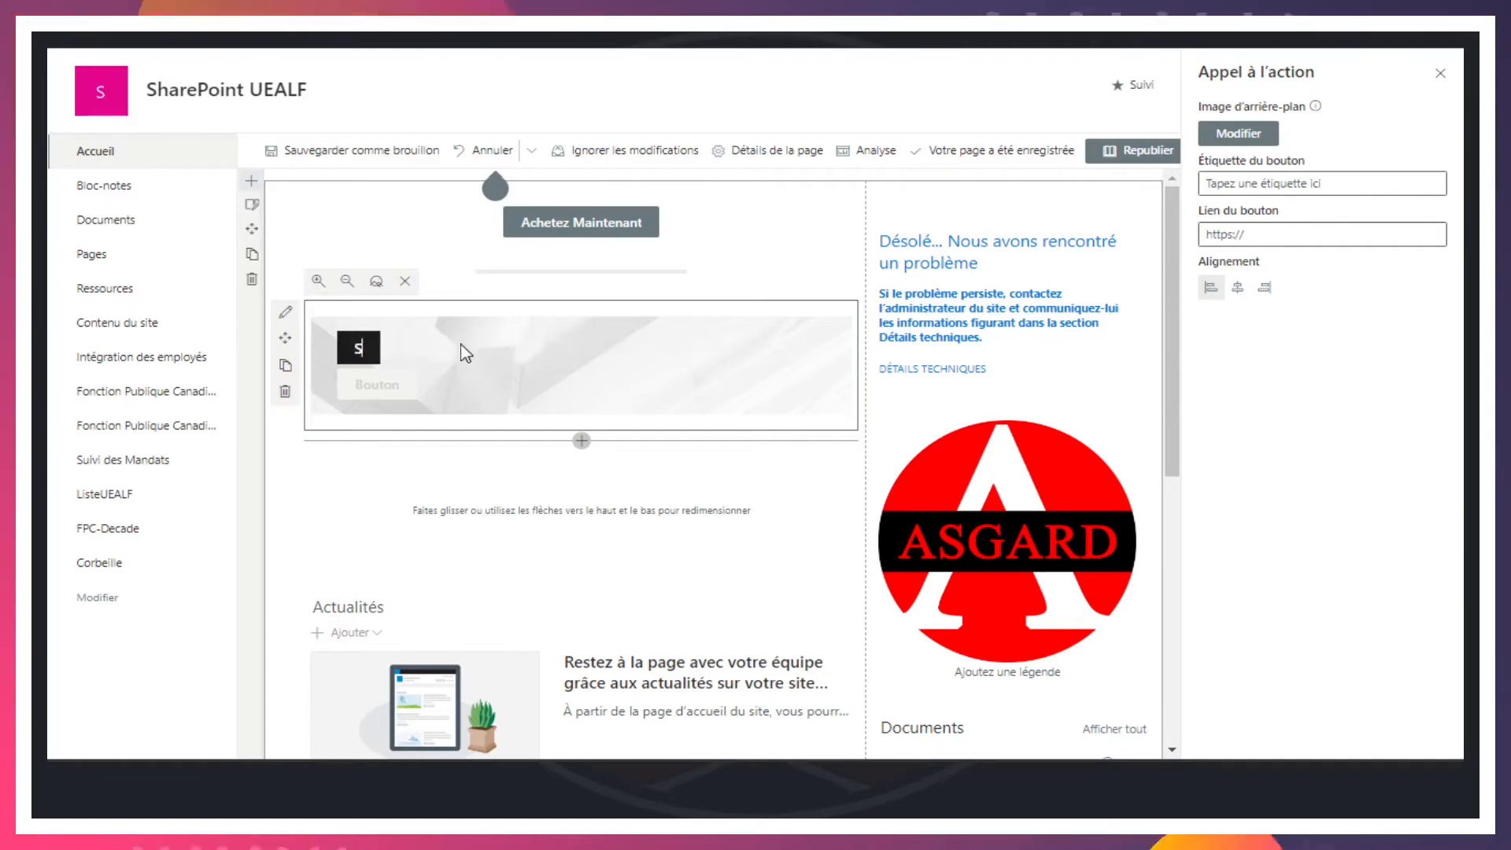
text(i)
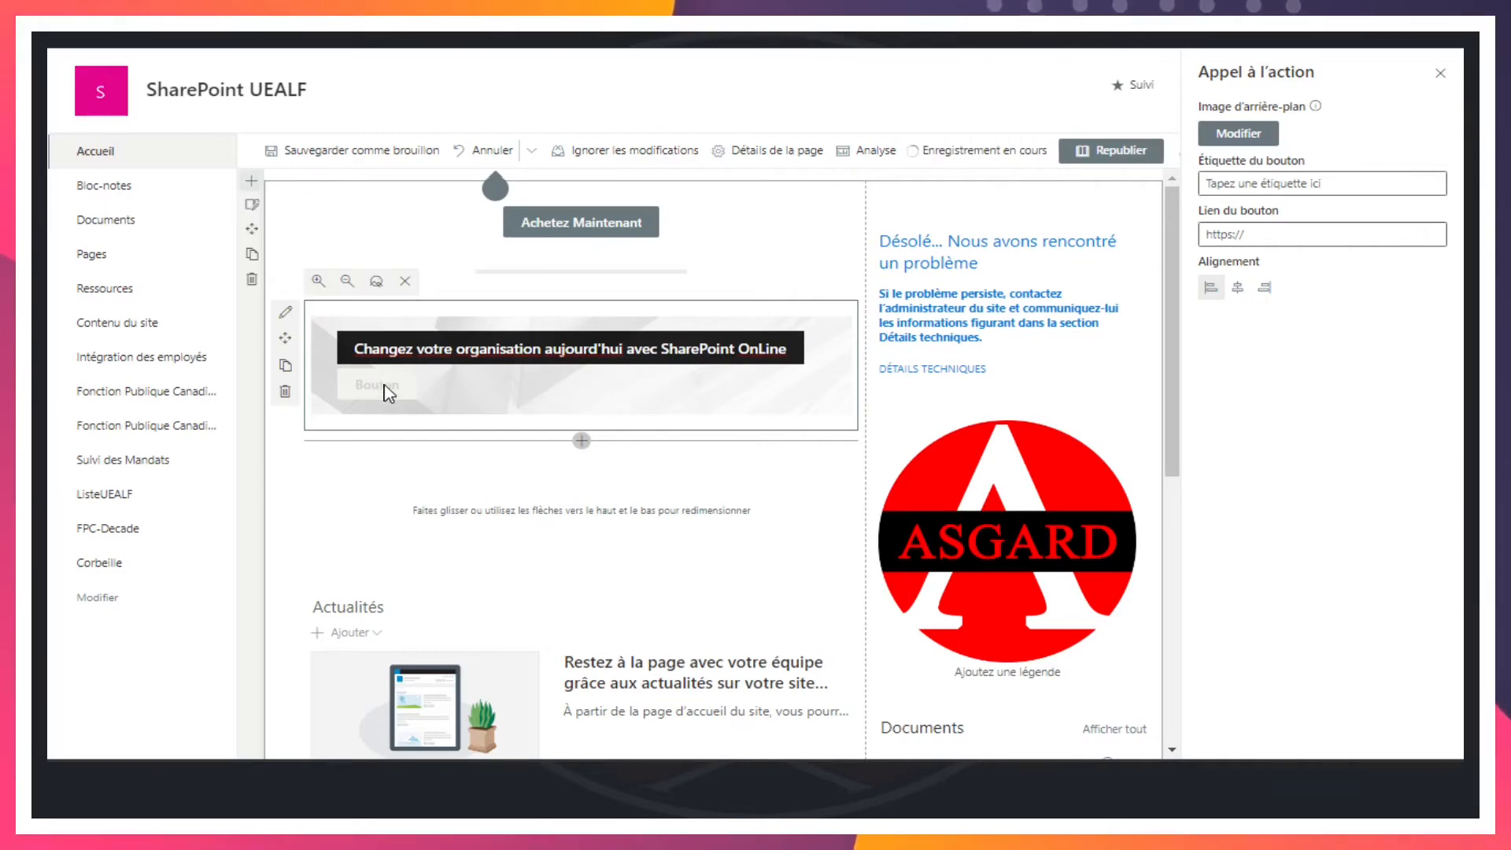
click(1343, 185)
text(En Savoir Plus)
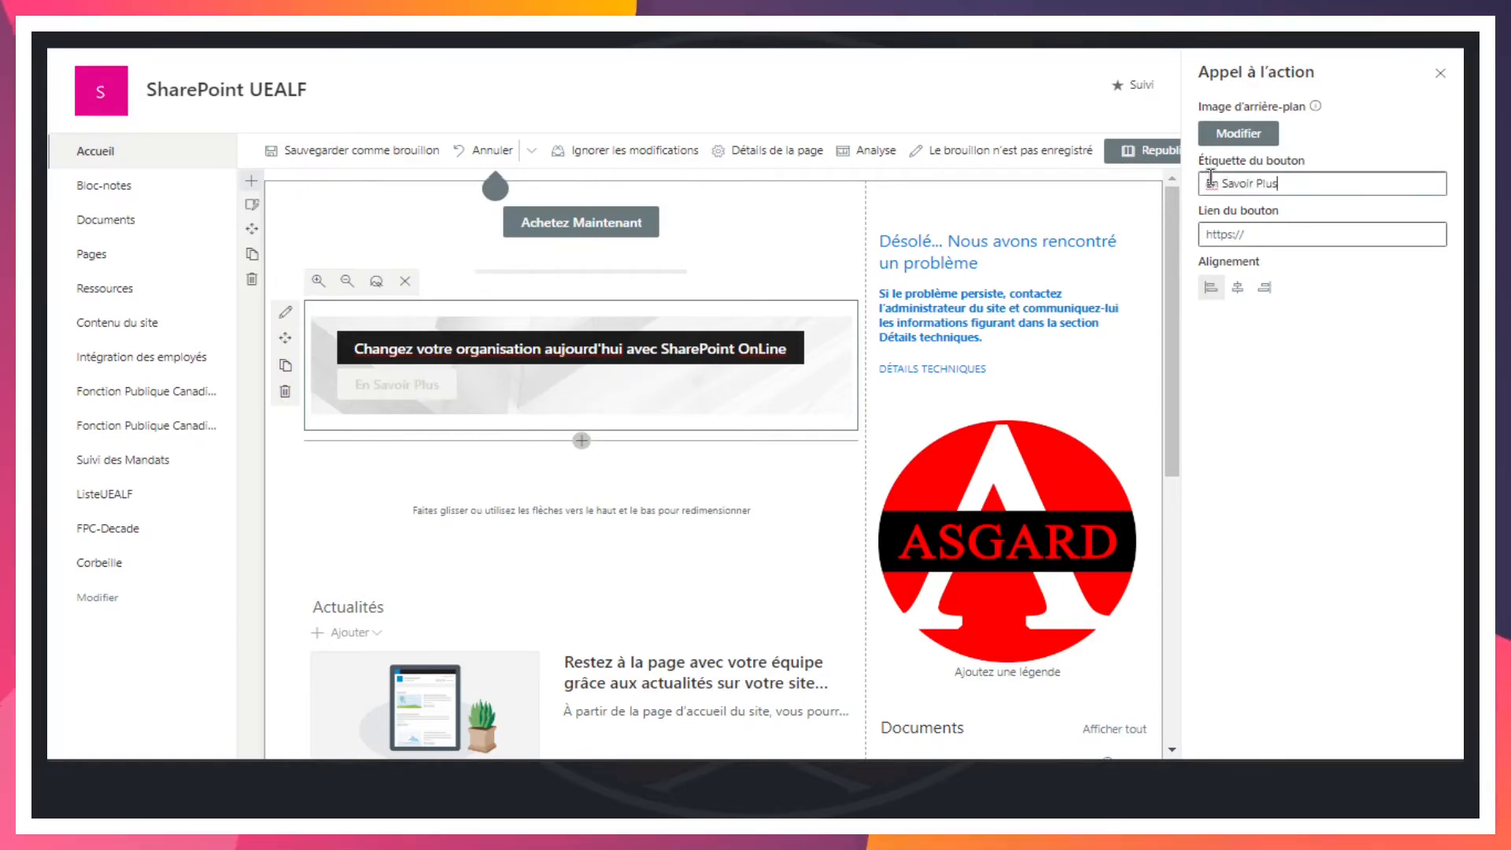
click(1327, 238)
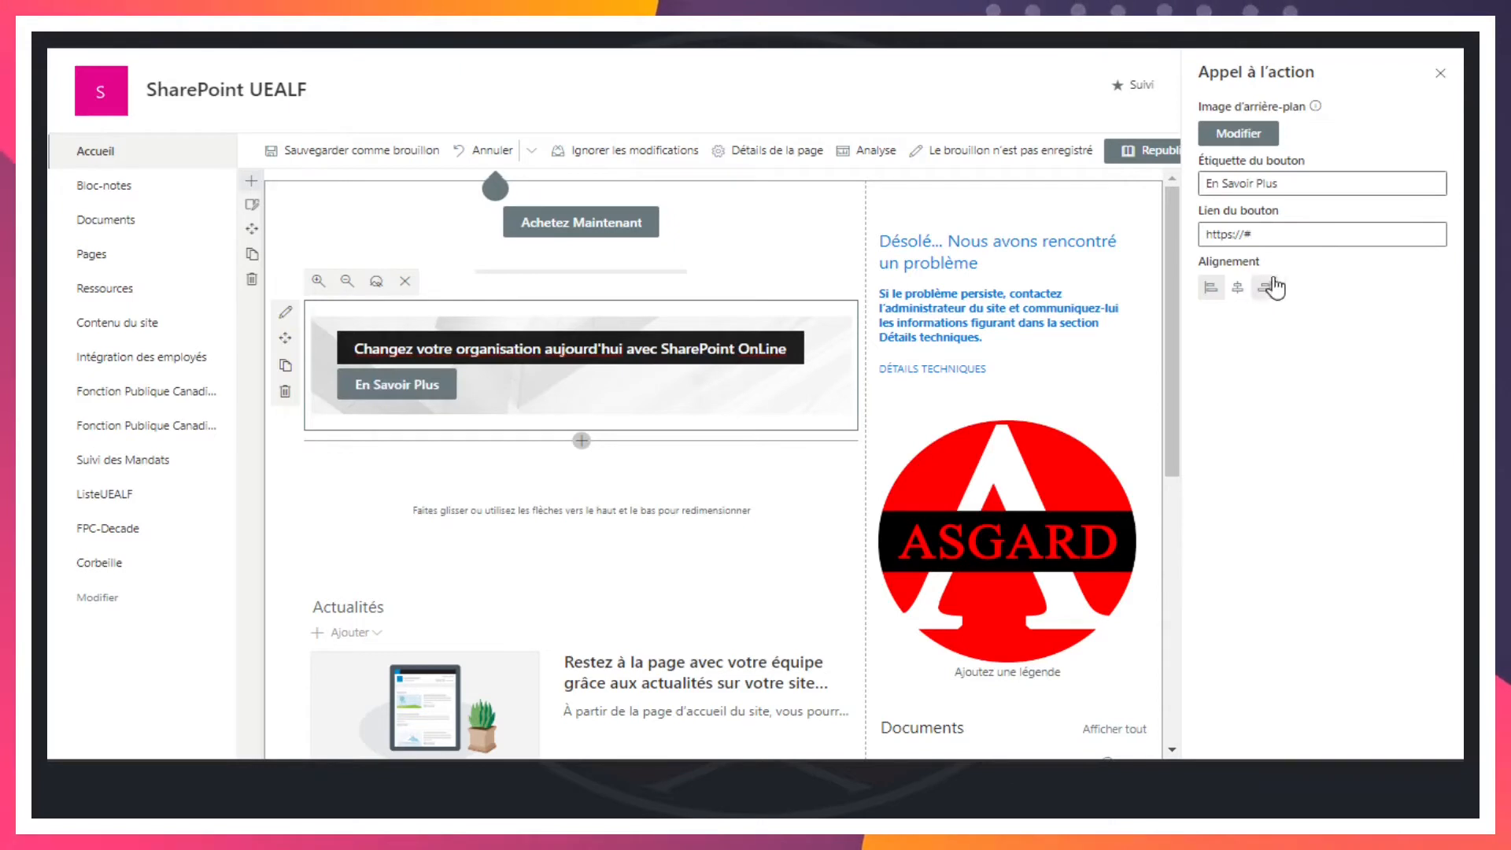
click(1236, 289)
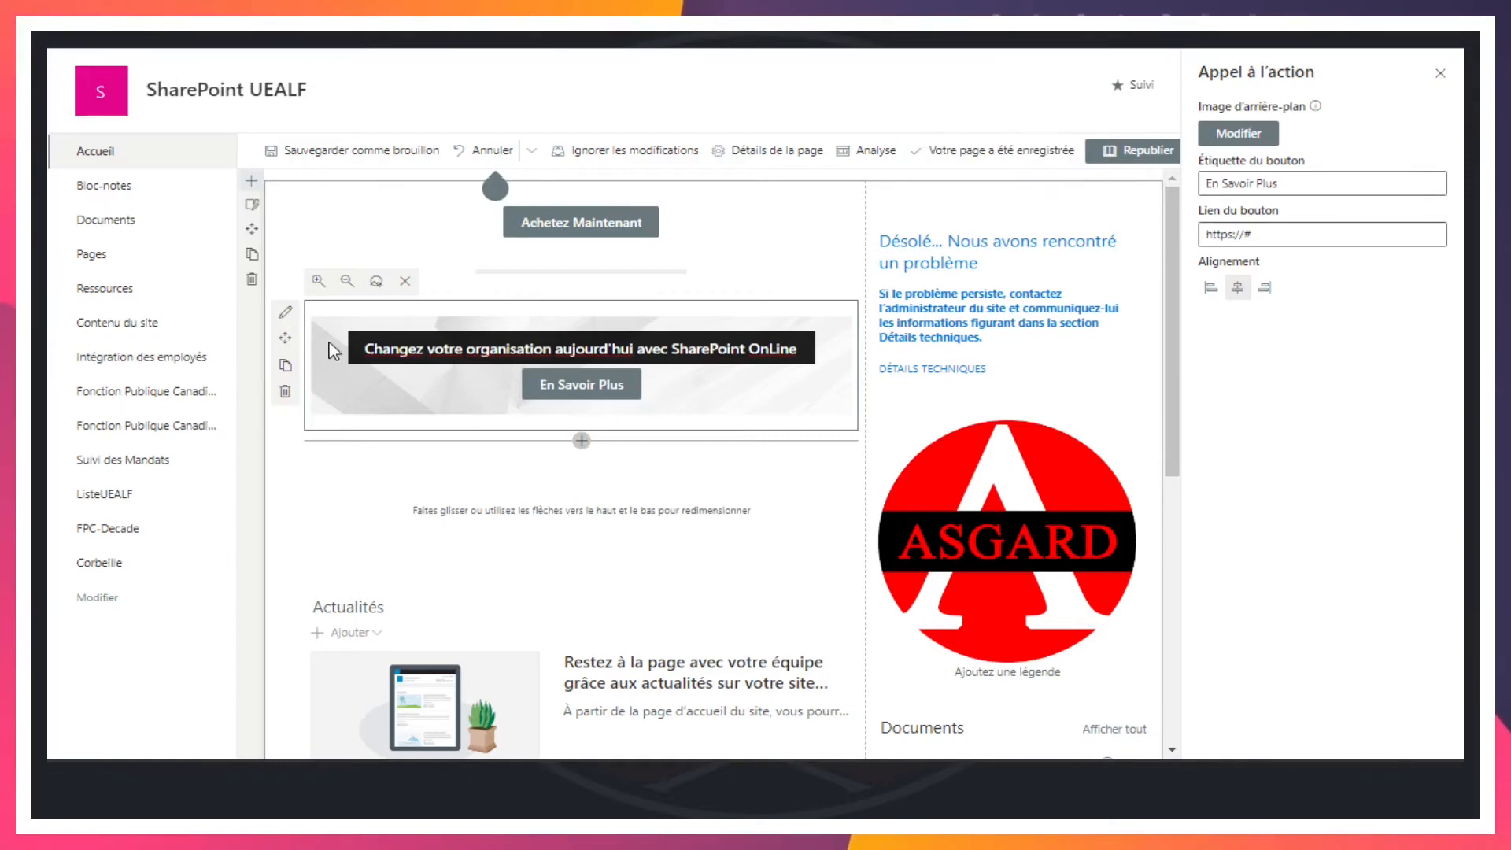
Replace the call-to-action background with the stock image of the red bridge tower against the sky
click(1233, 135)
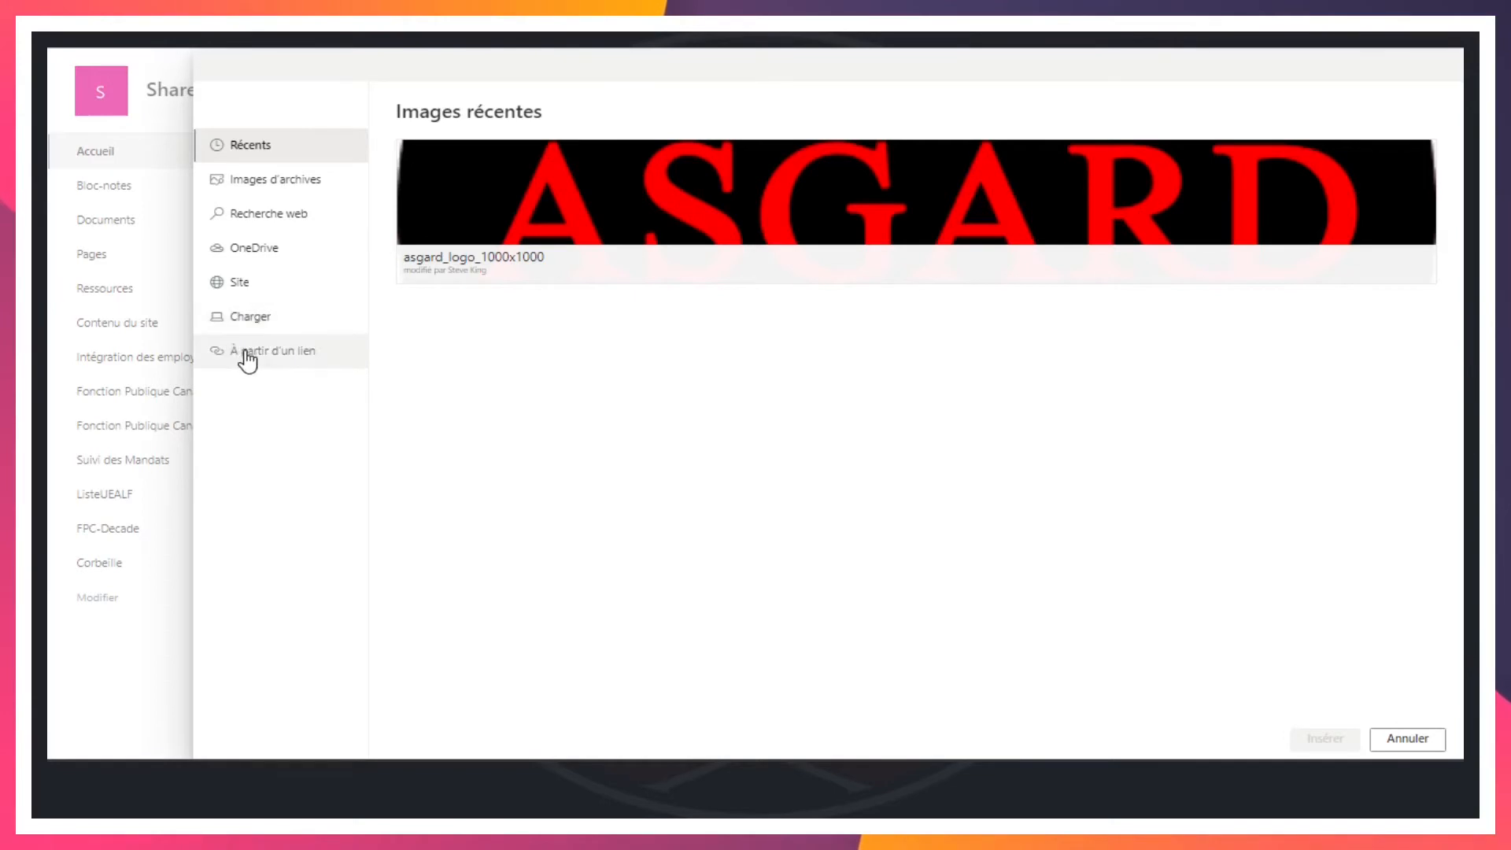
click(283, 186)
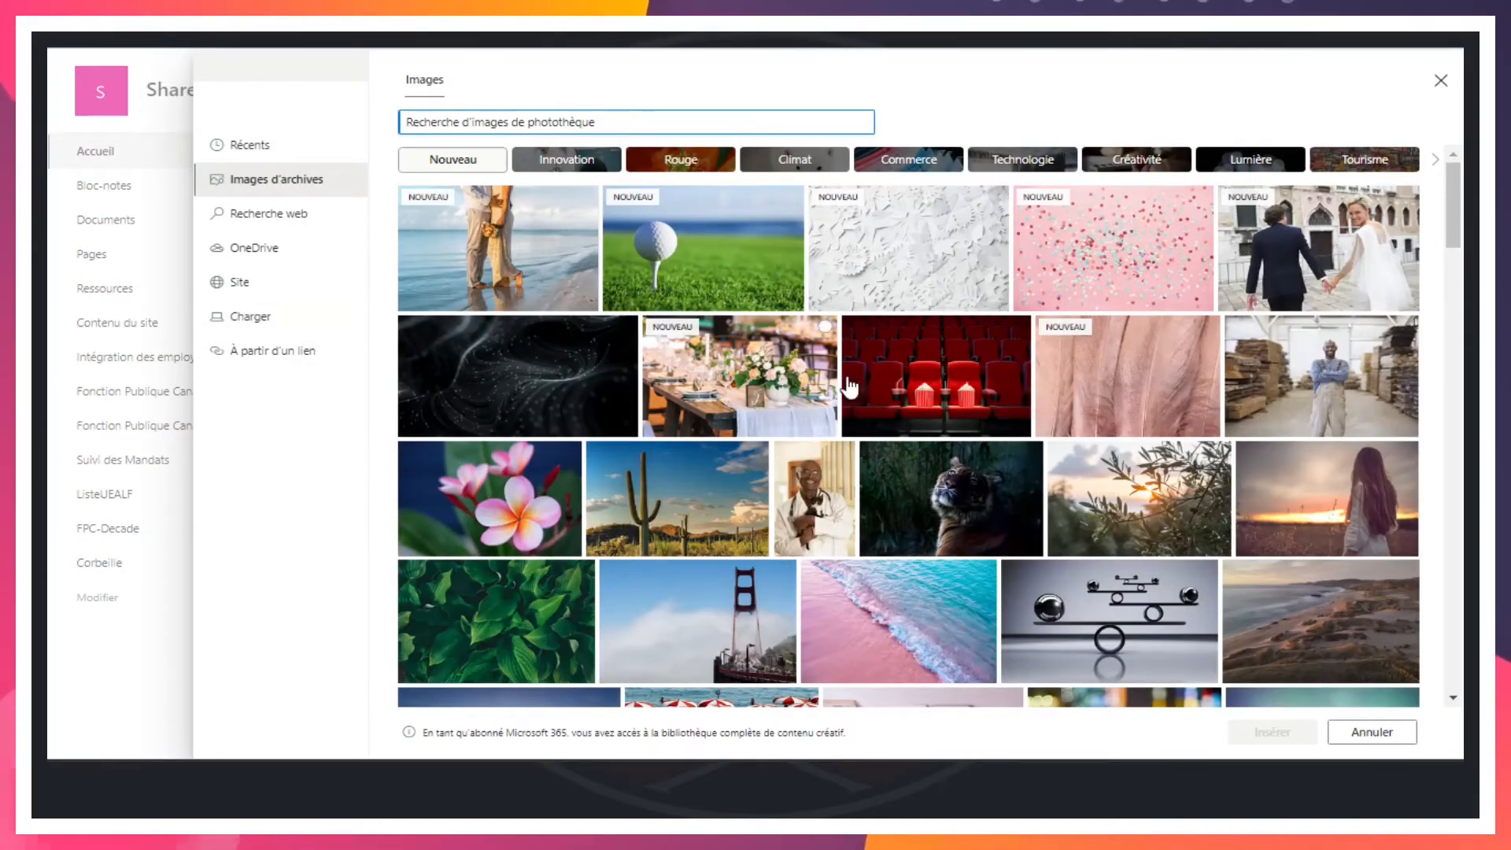
click(560, 354)
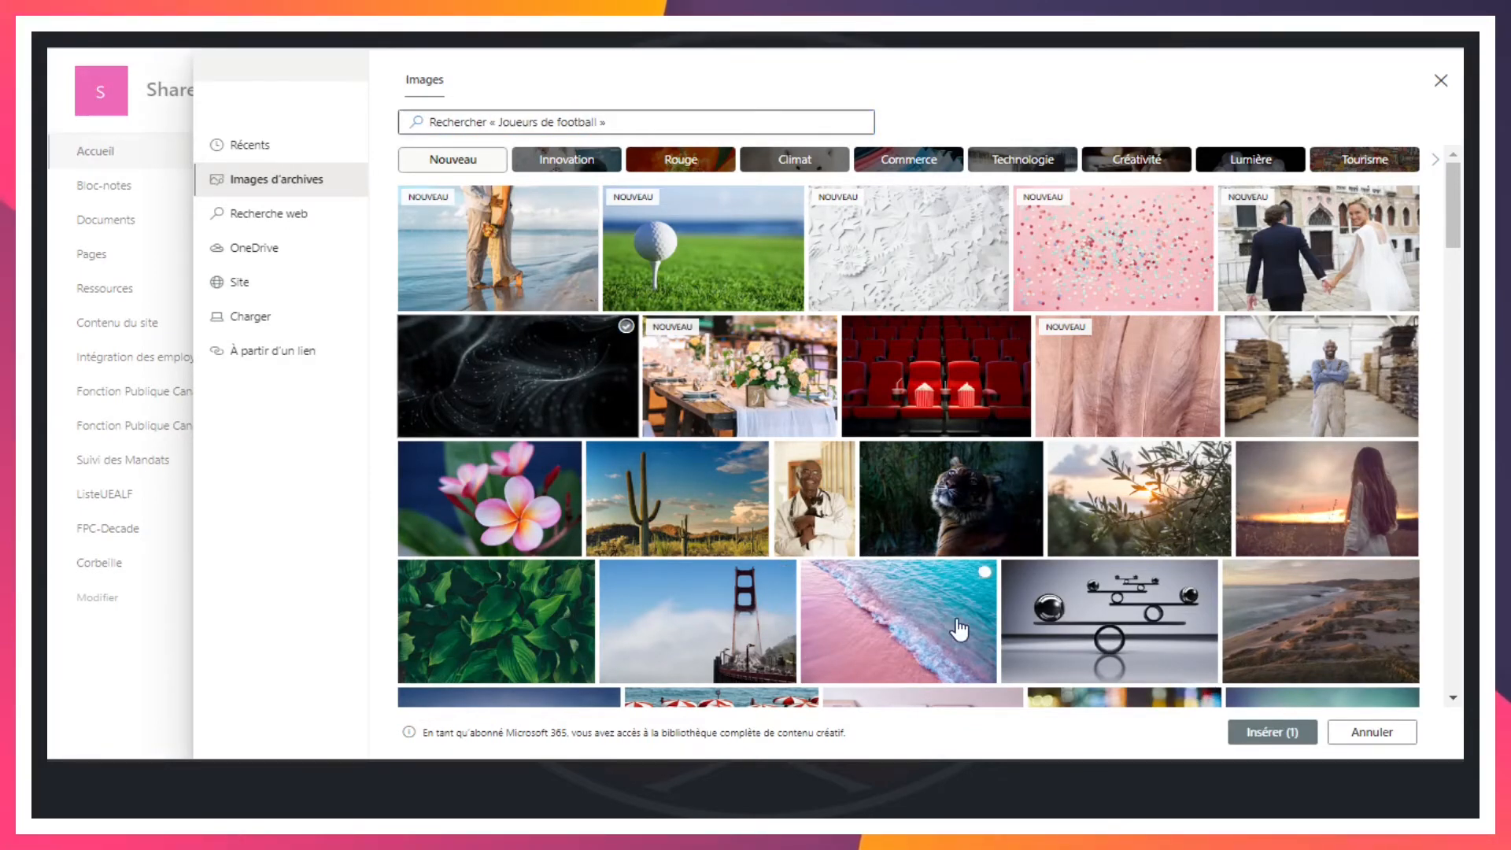
click(1292, 738)
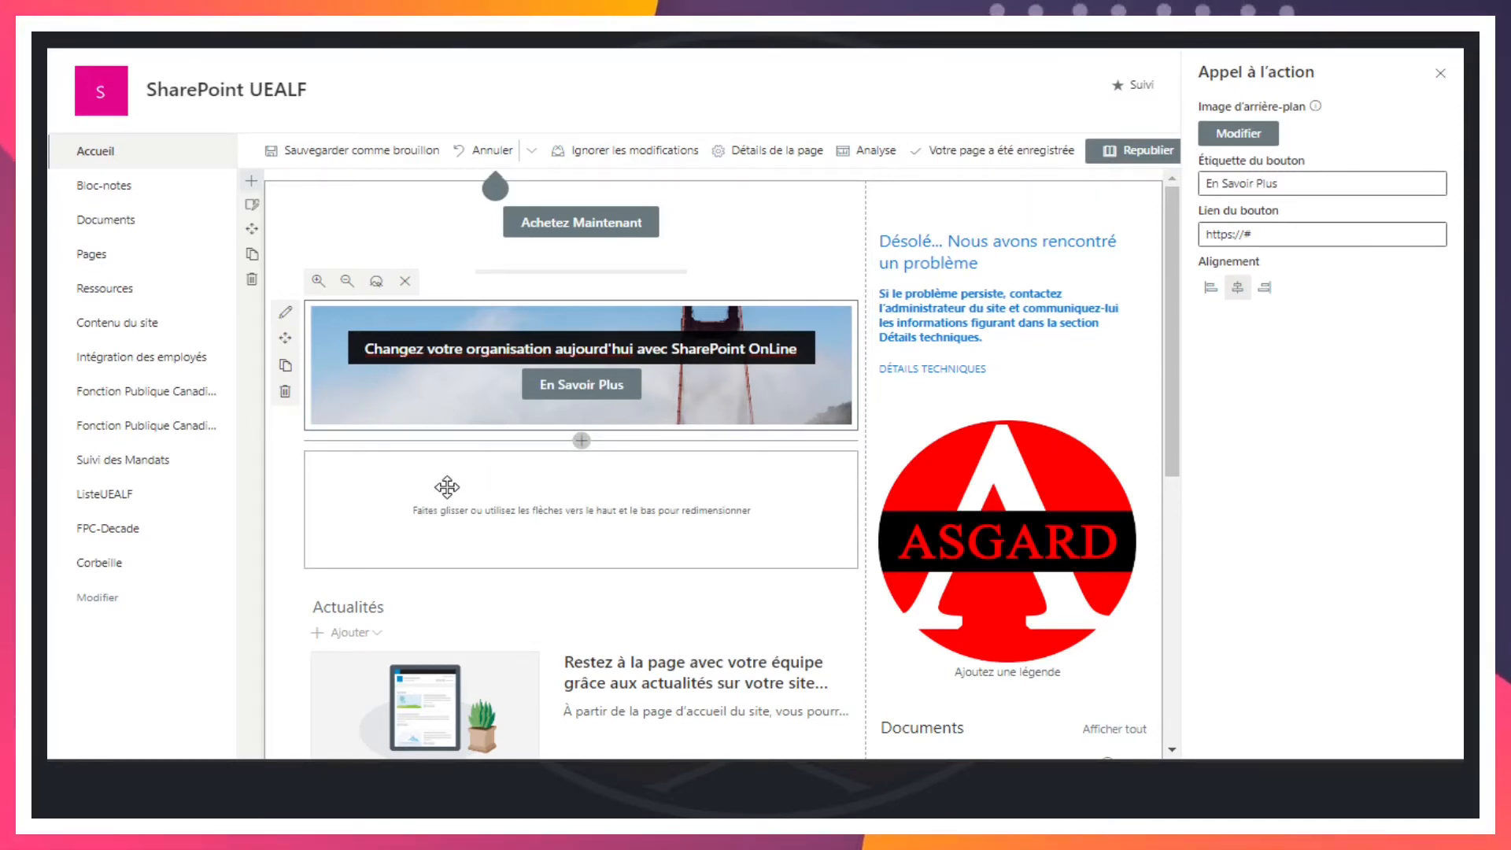
Add a Texte web part between the call to action and the spacer and enter "Saisir son texte"
click(581, 440)
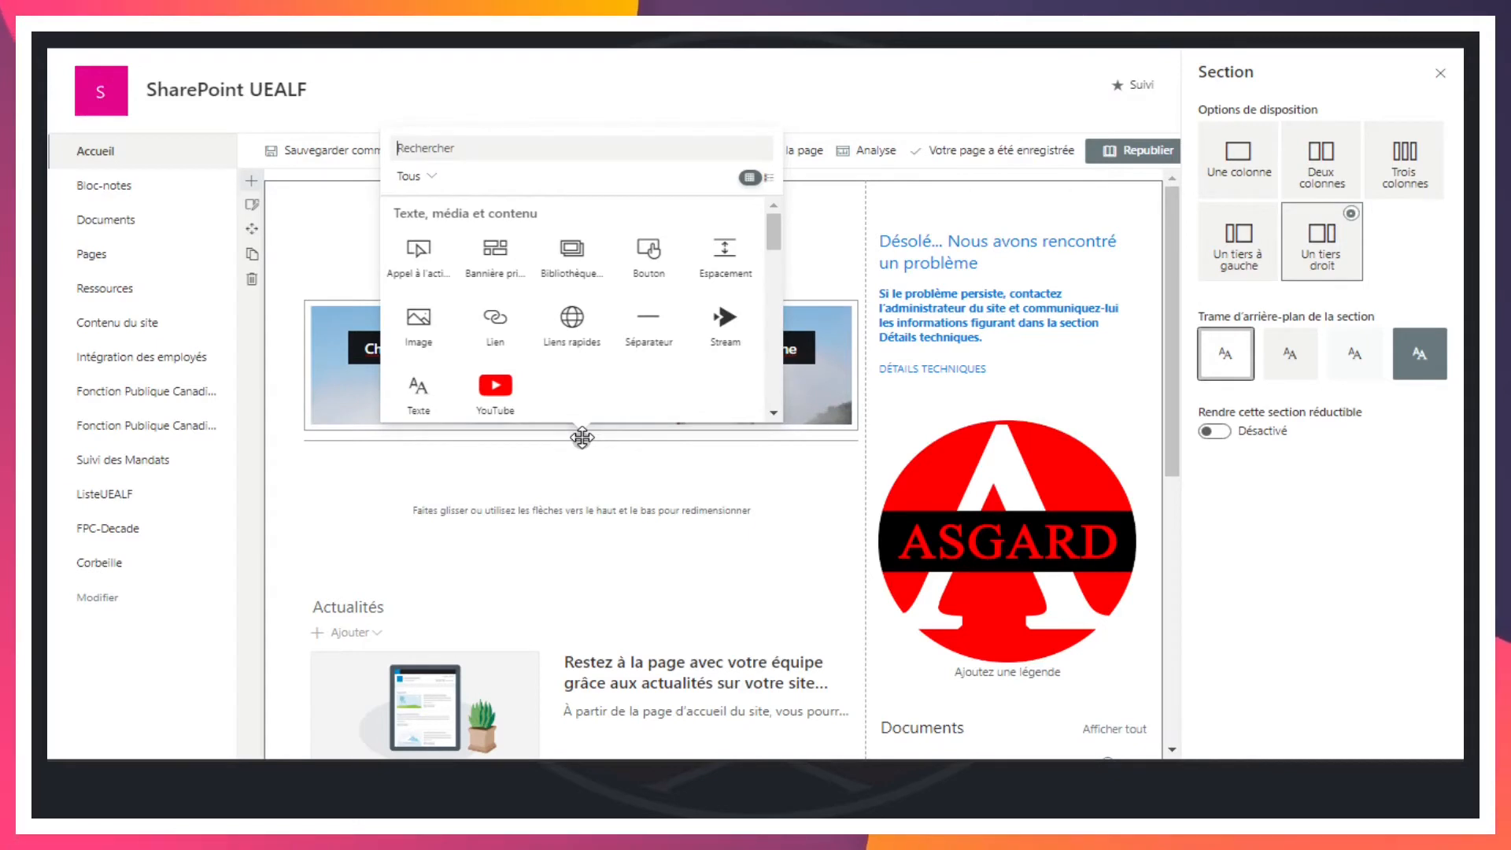
click(420, 387)
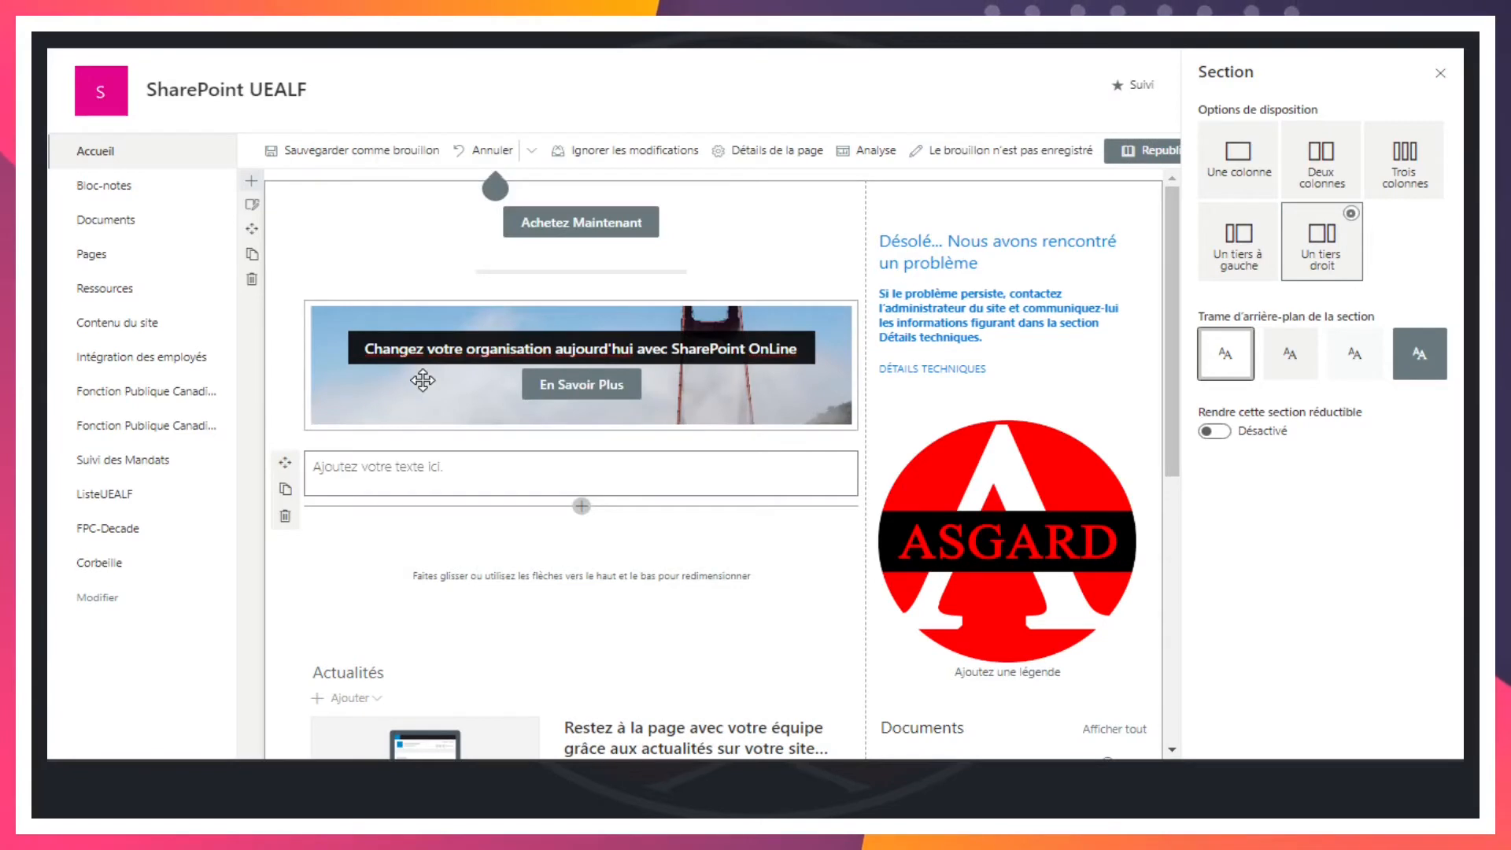
click(412, 463)
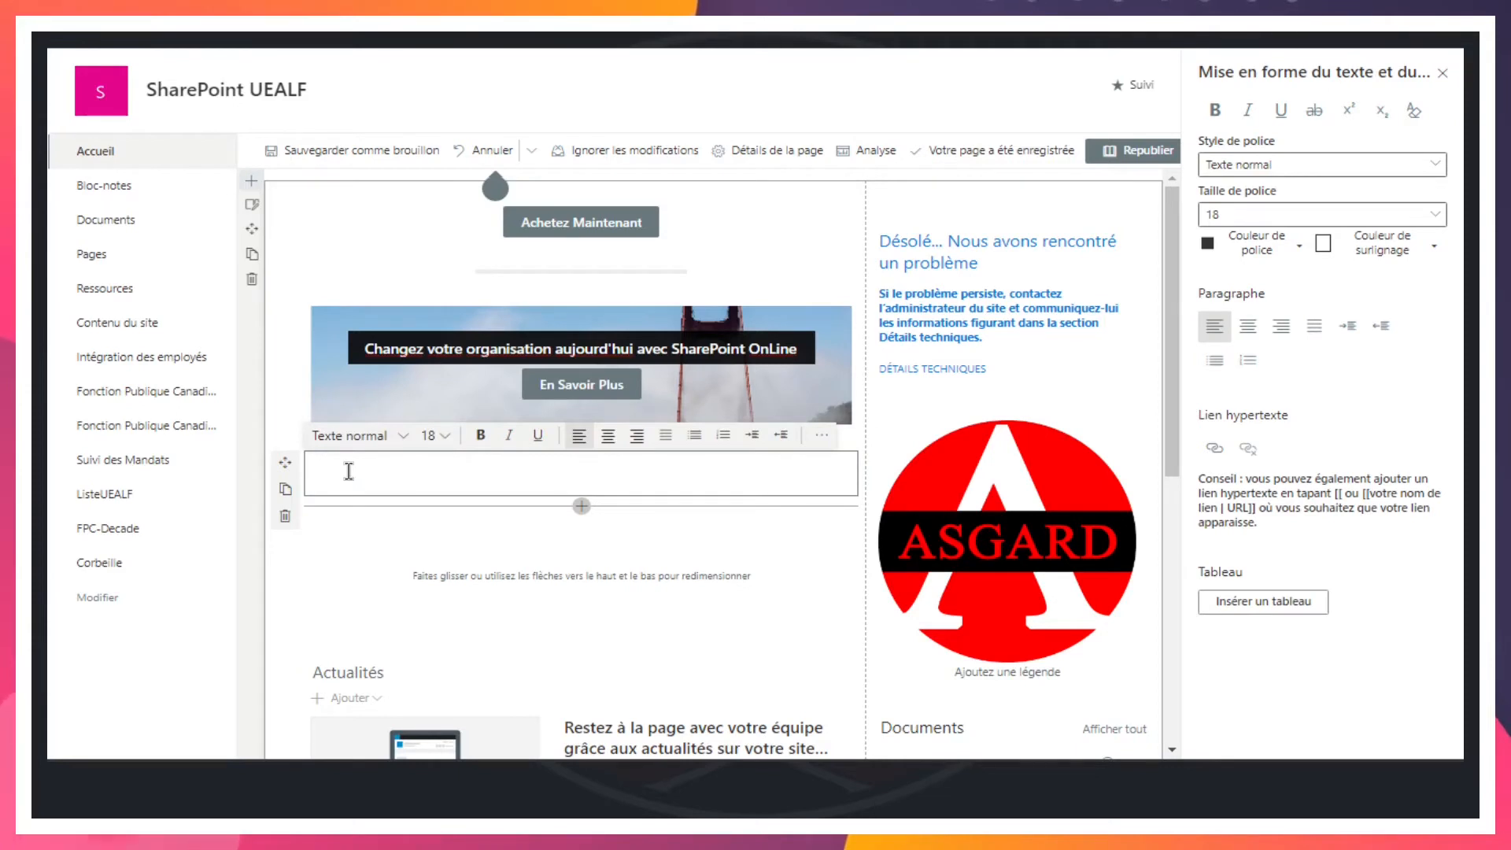
text(Saisir)
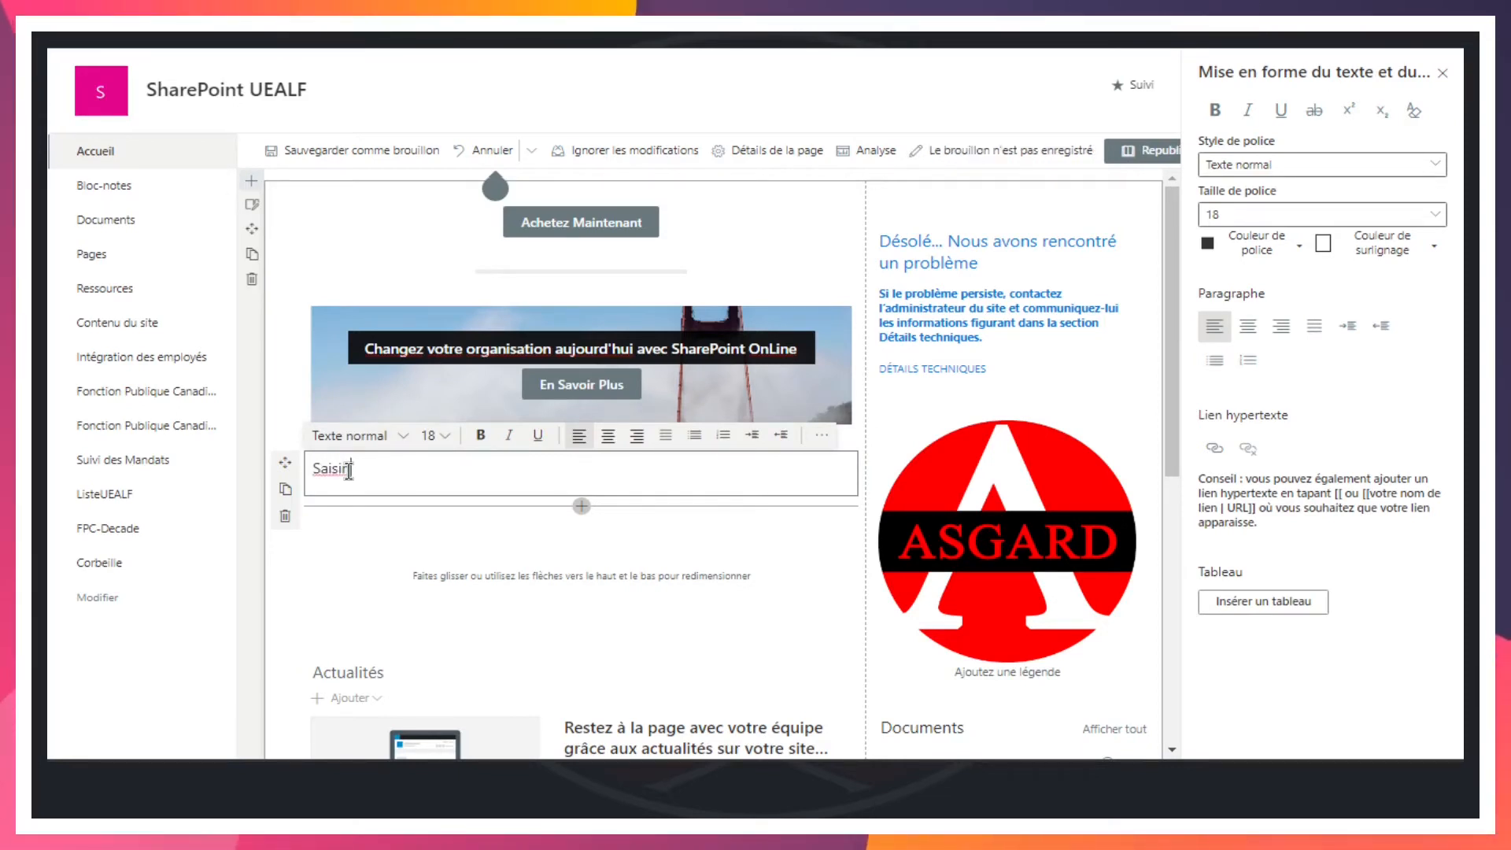
text( son texte)
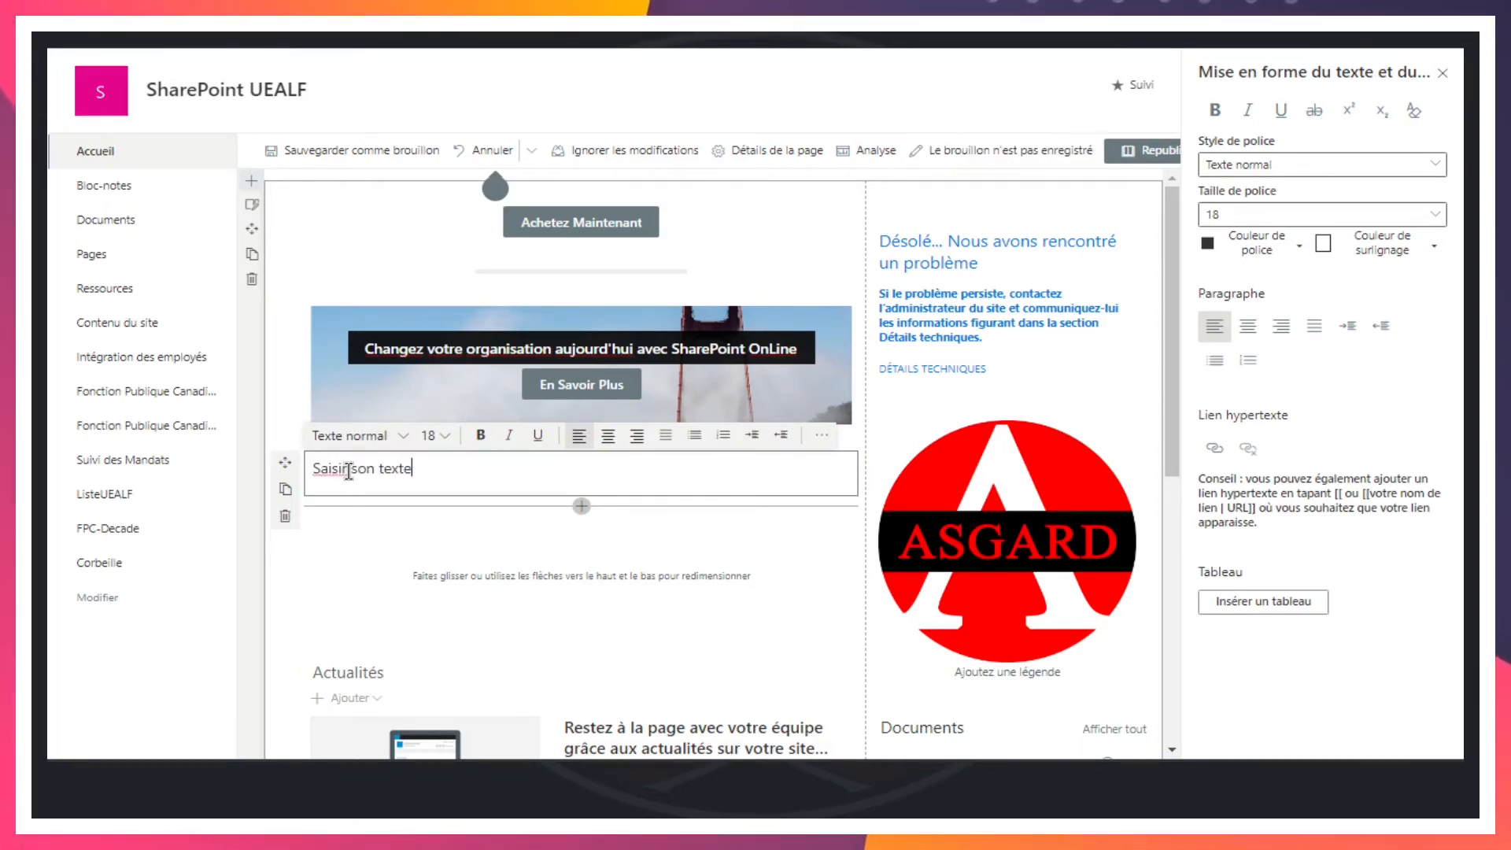
Select the text "Saisir son texte" and review the paragraph styles and font sizes available for it
drag(427, 472, 356, 470)
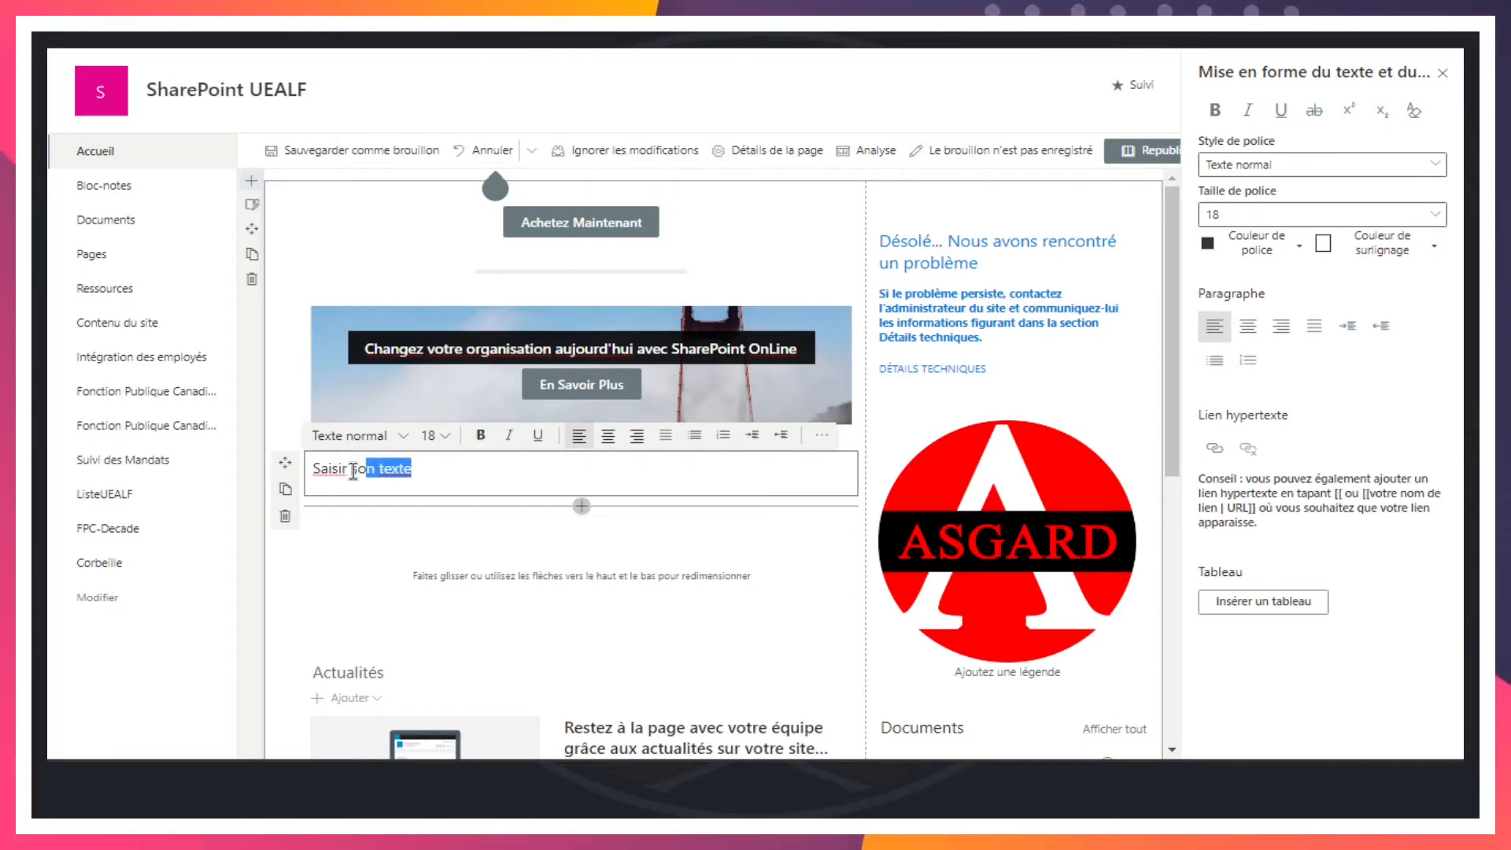
click(402, 437)
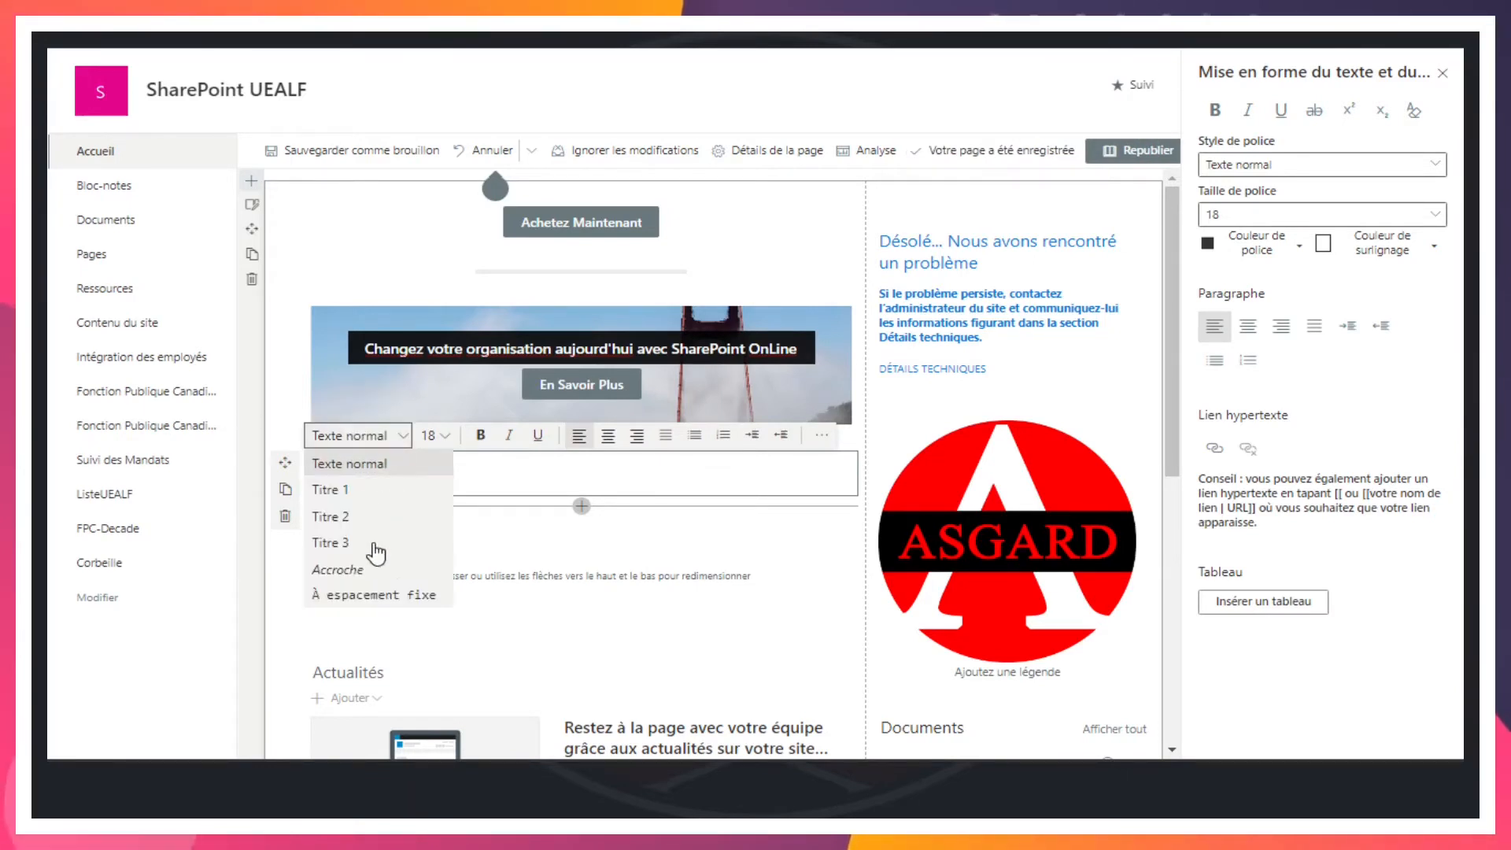
click(497, 469)
triple_click(347, 464)
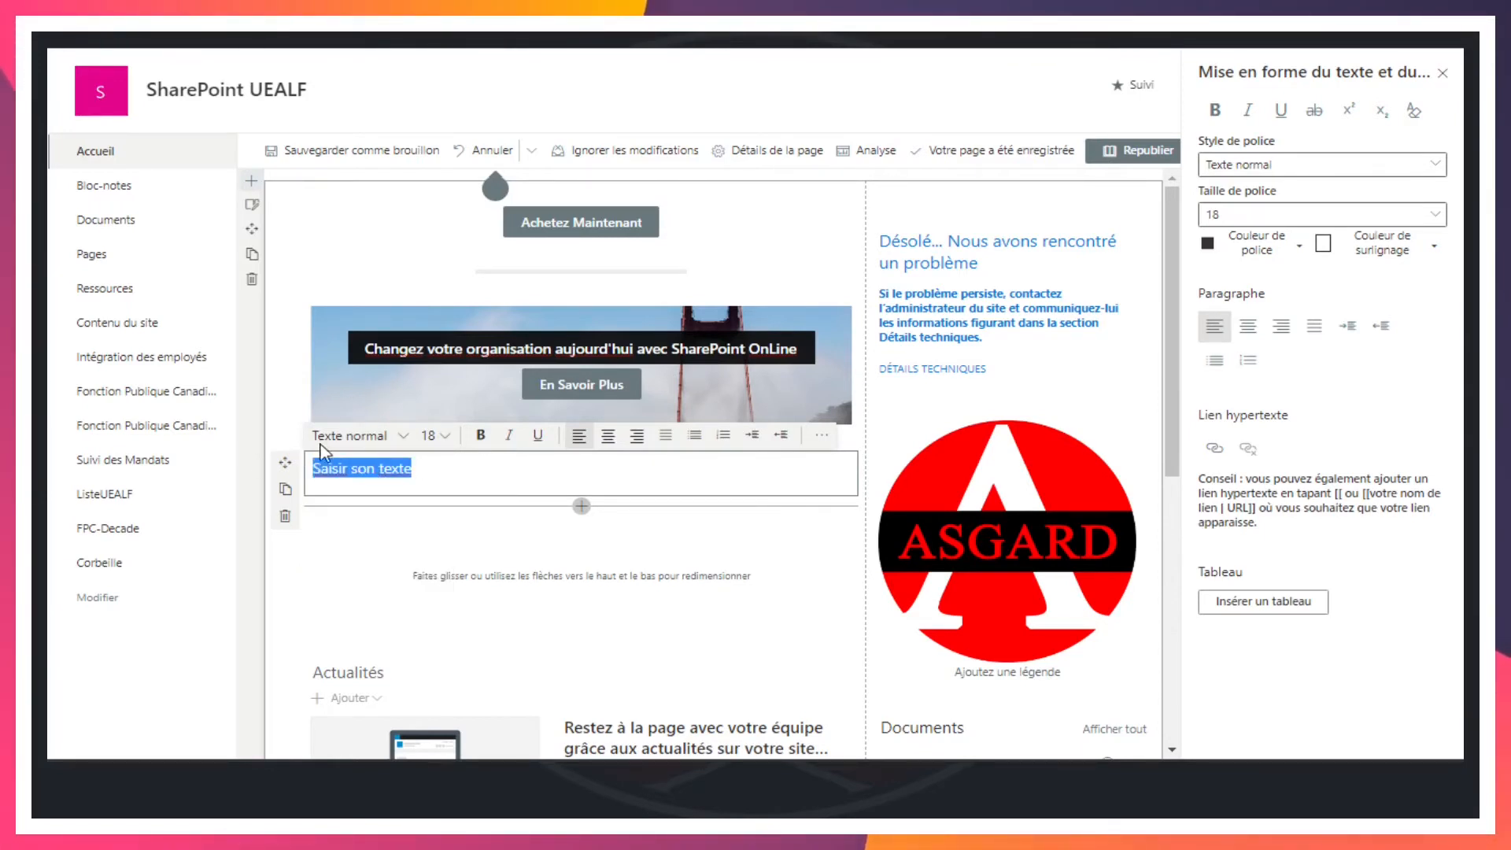
click(446, 437)
click(445, 437)
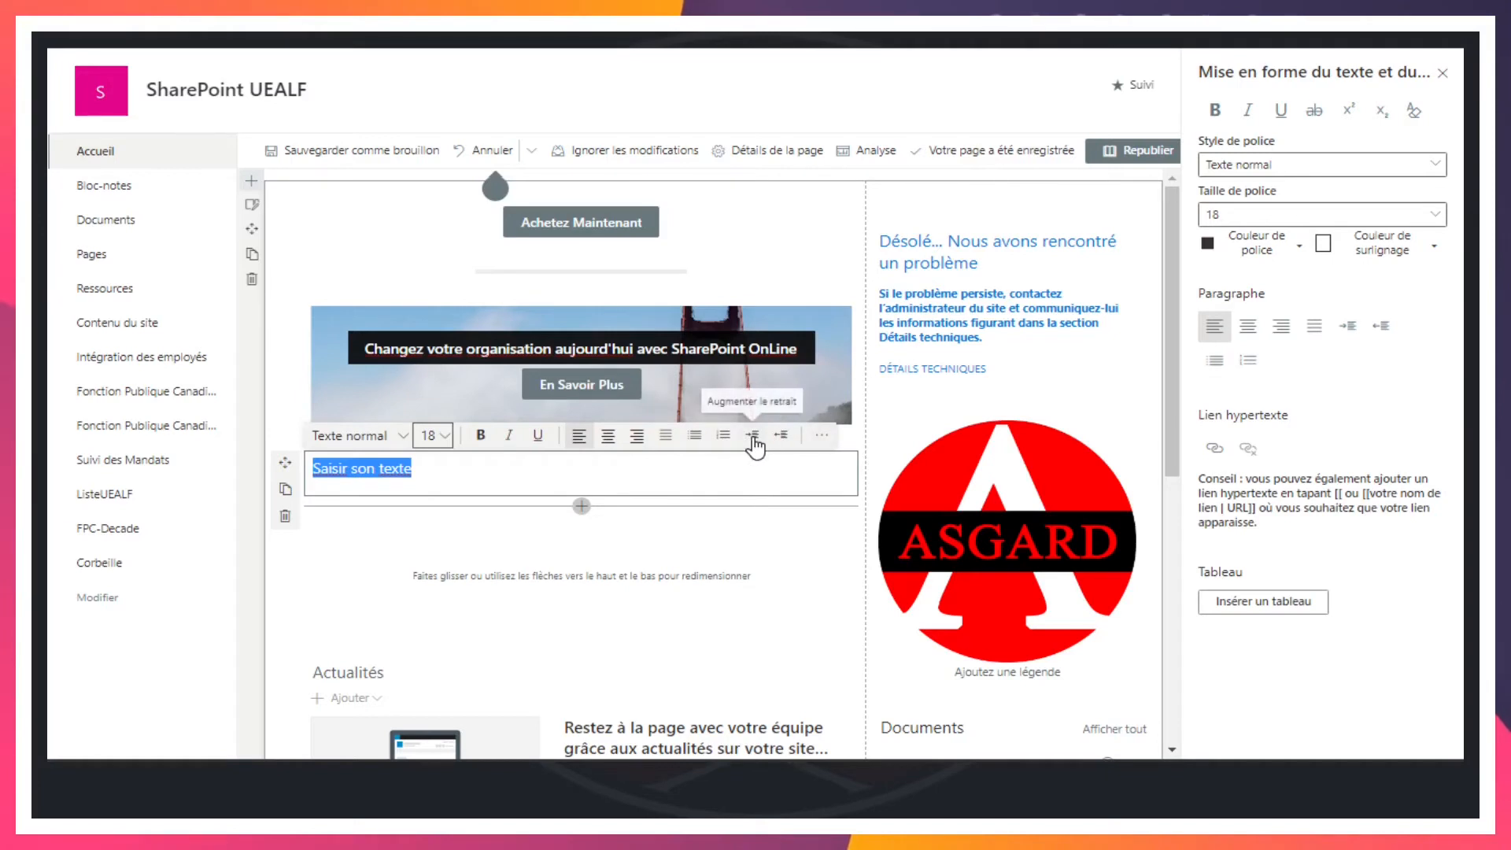
Review the additional formatting options of the text web part, hiding and reopening the detailed text formatting settings
click(821, 438)
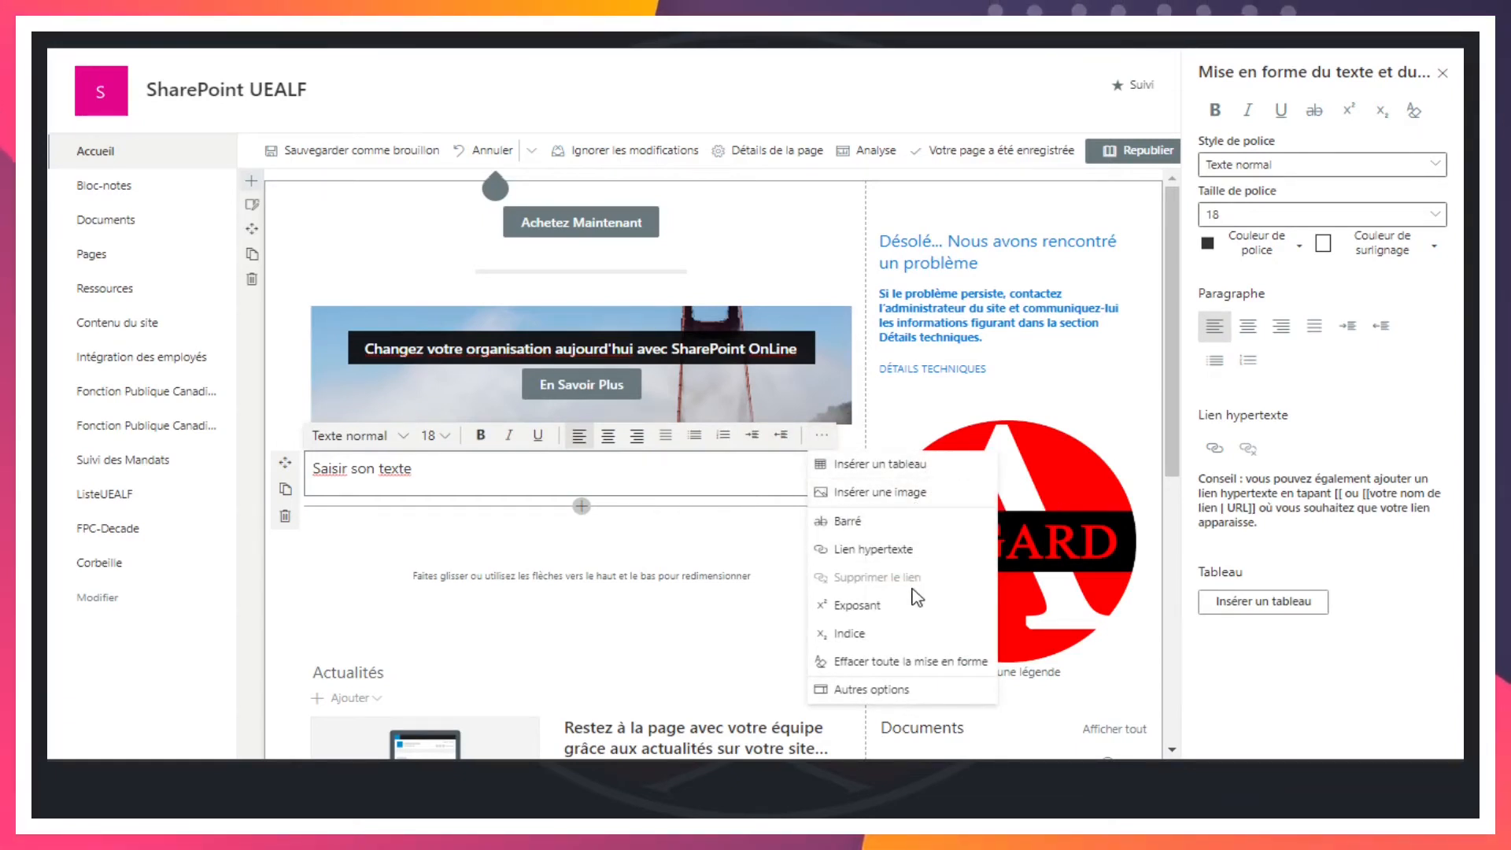
click(866, 690)
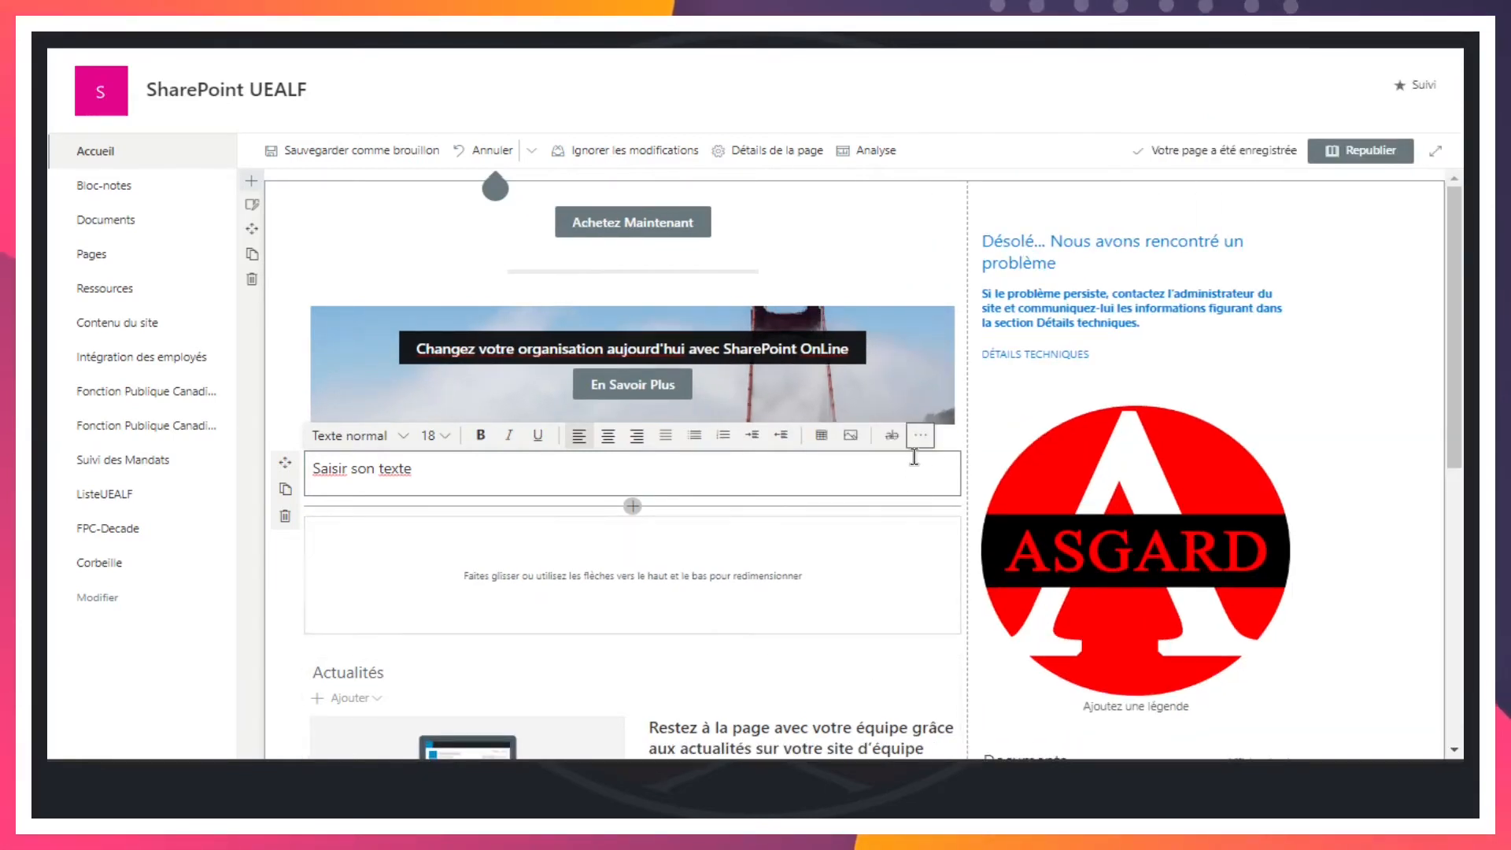
click(918, 437)
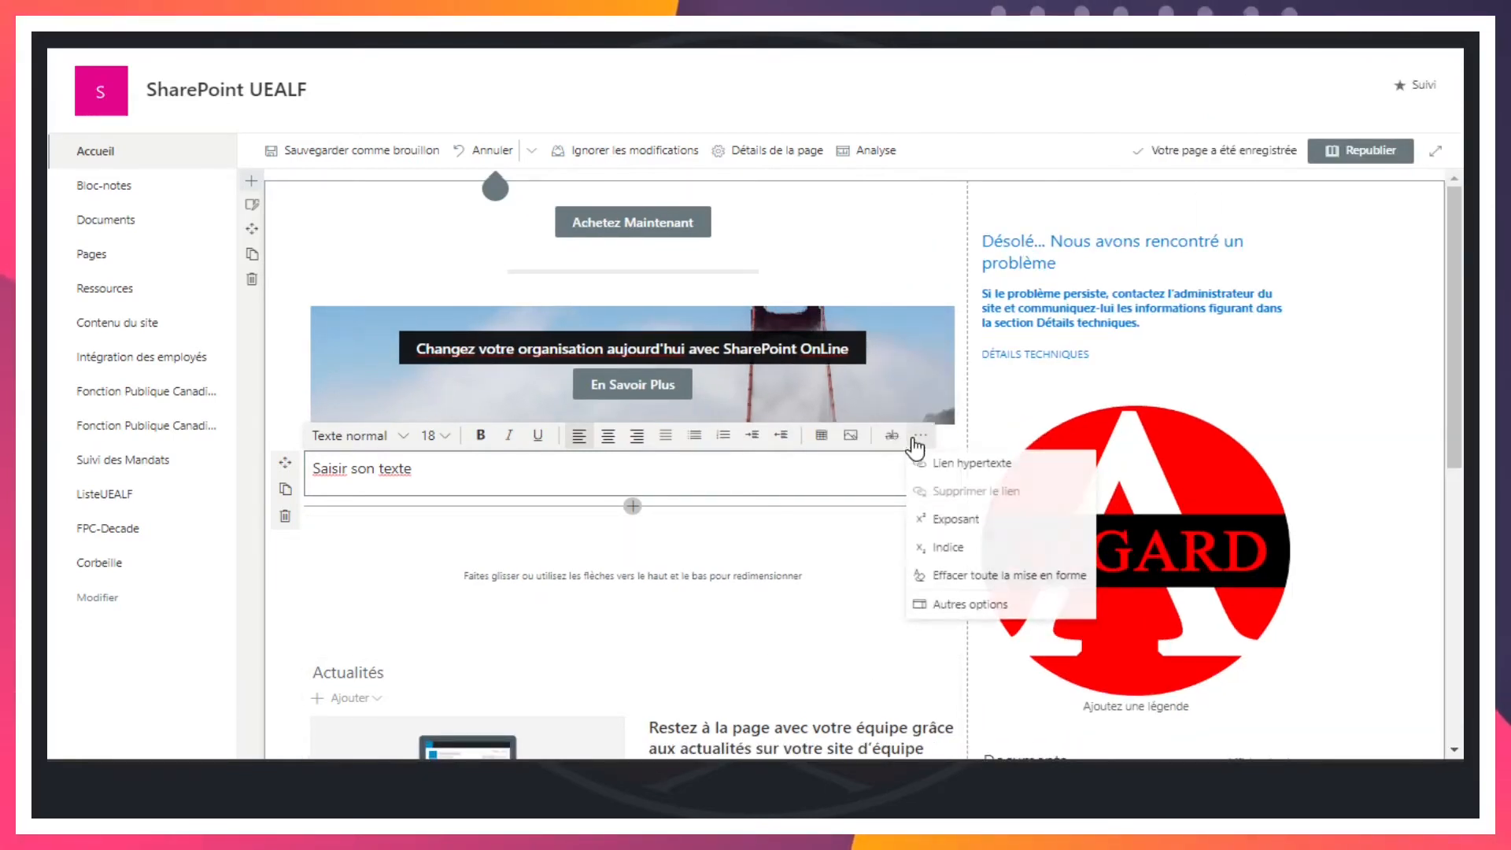
click(955, 606)
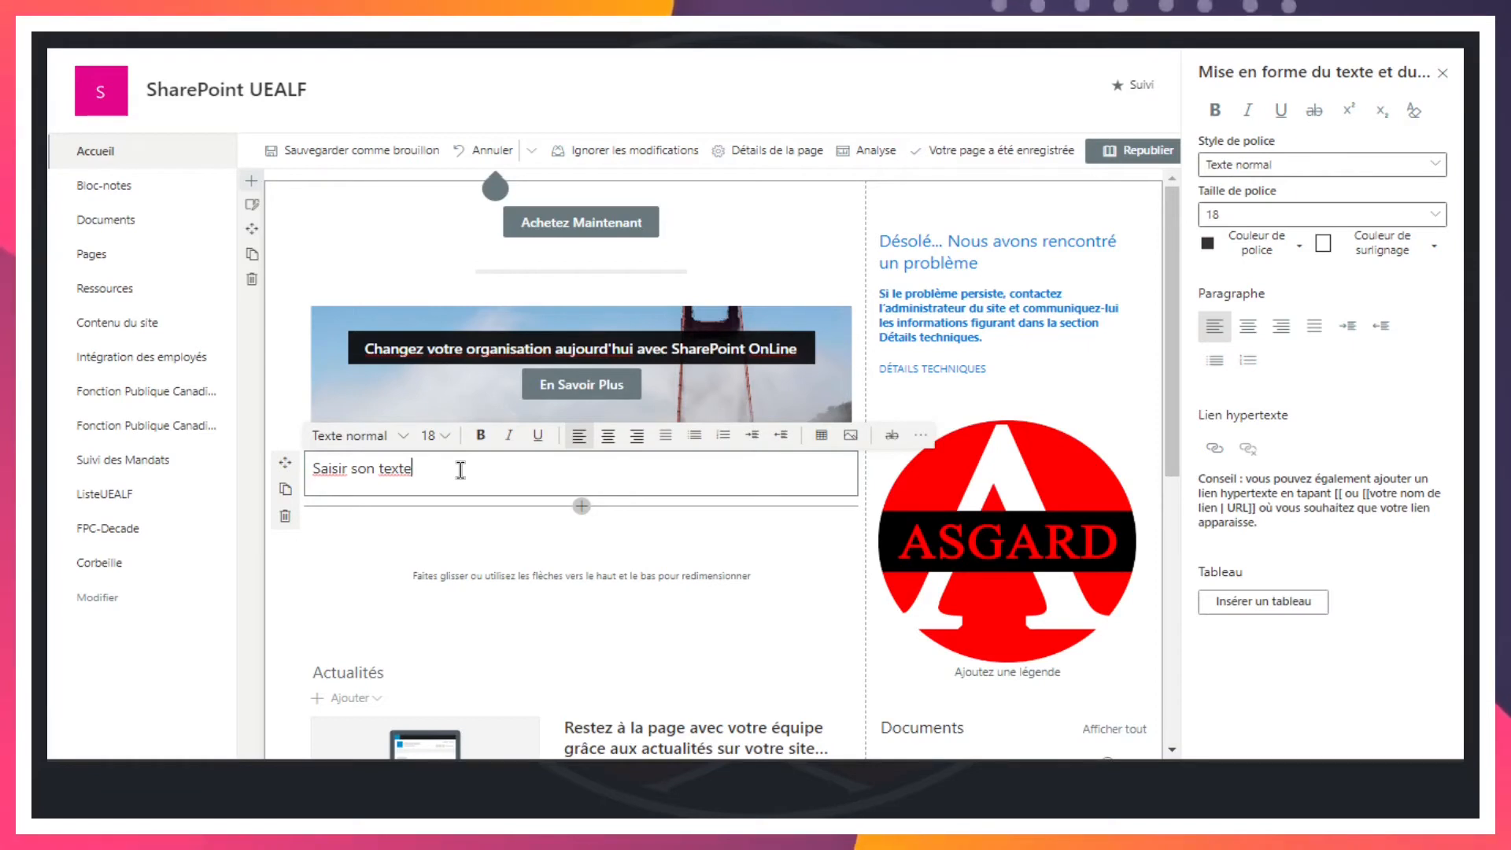
click(581, 508)
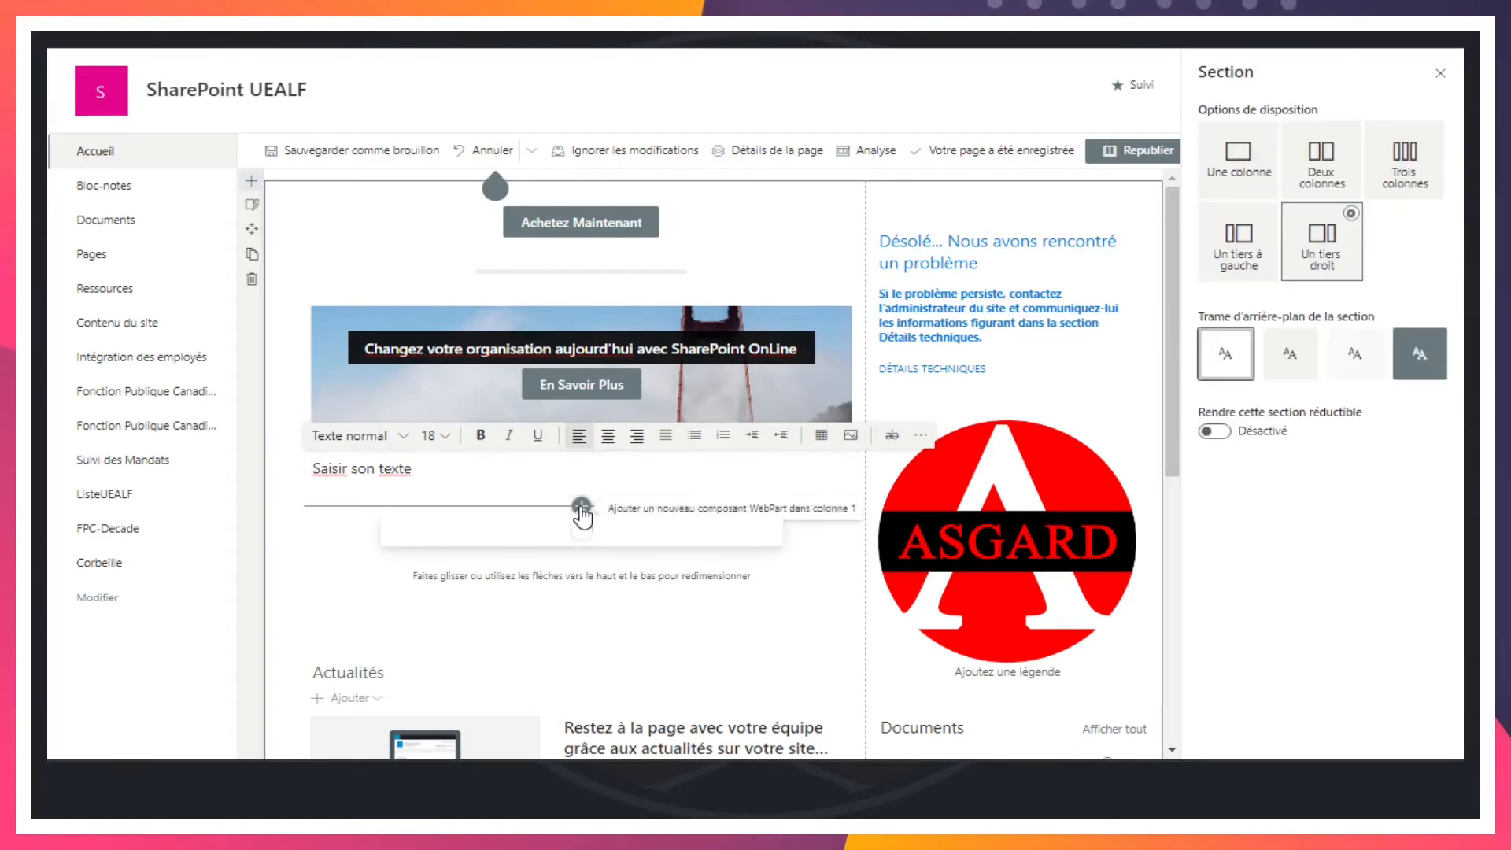
click(329, 472)
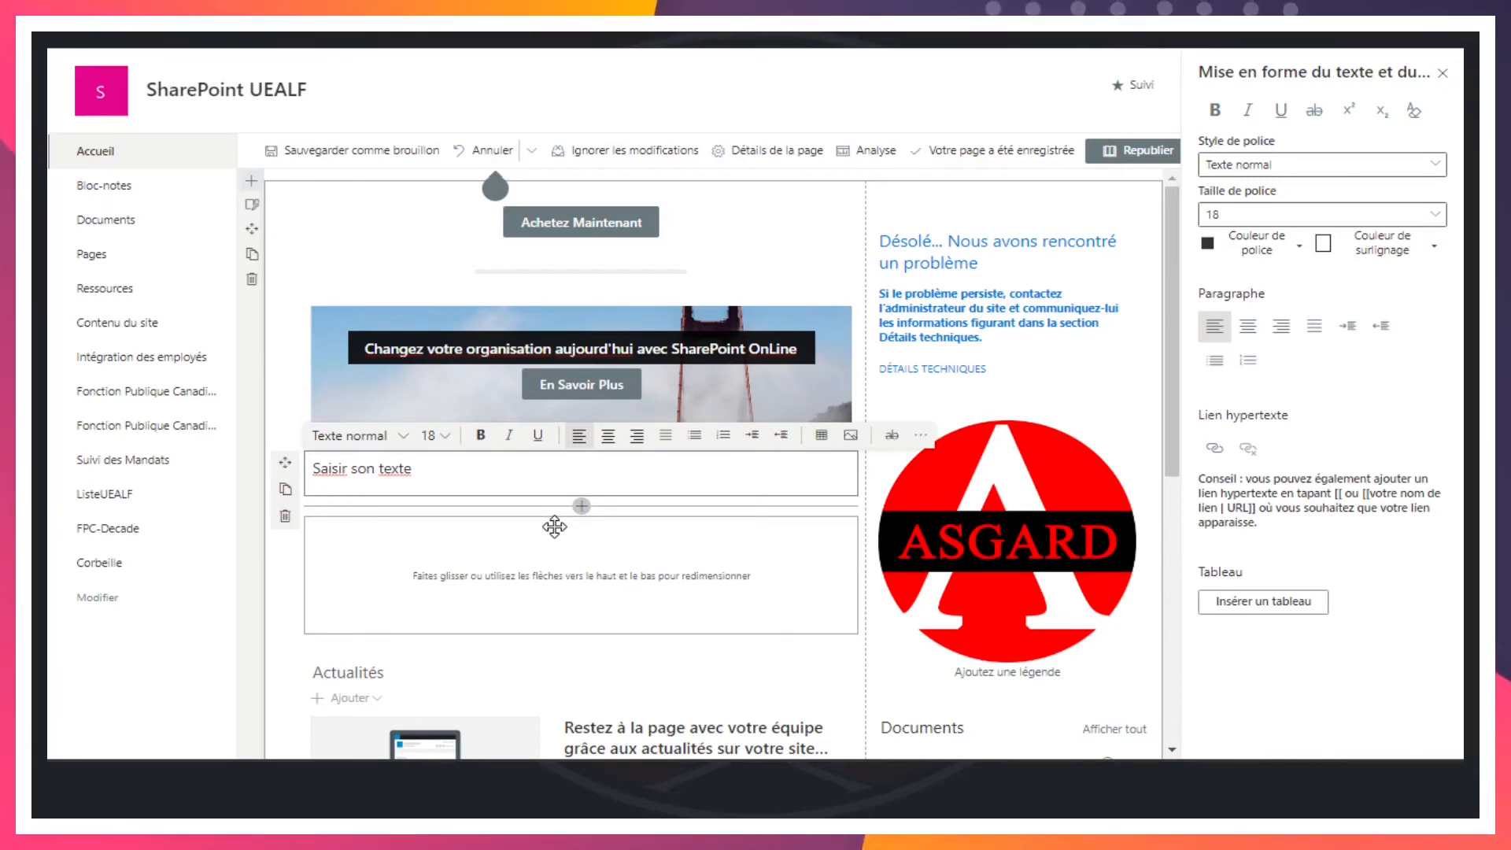
scroll(535, 591, down, 6)
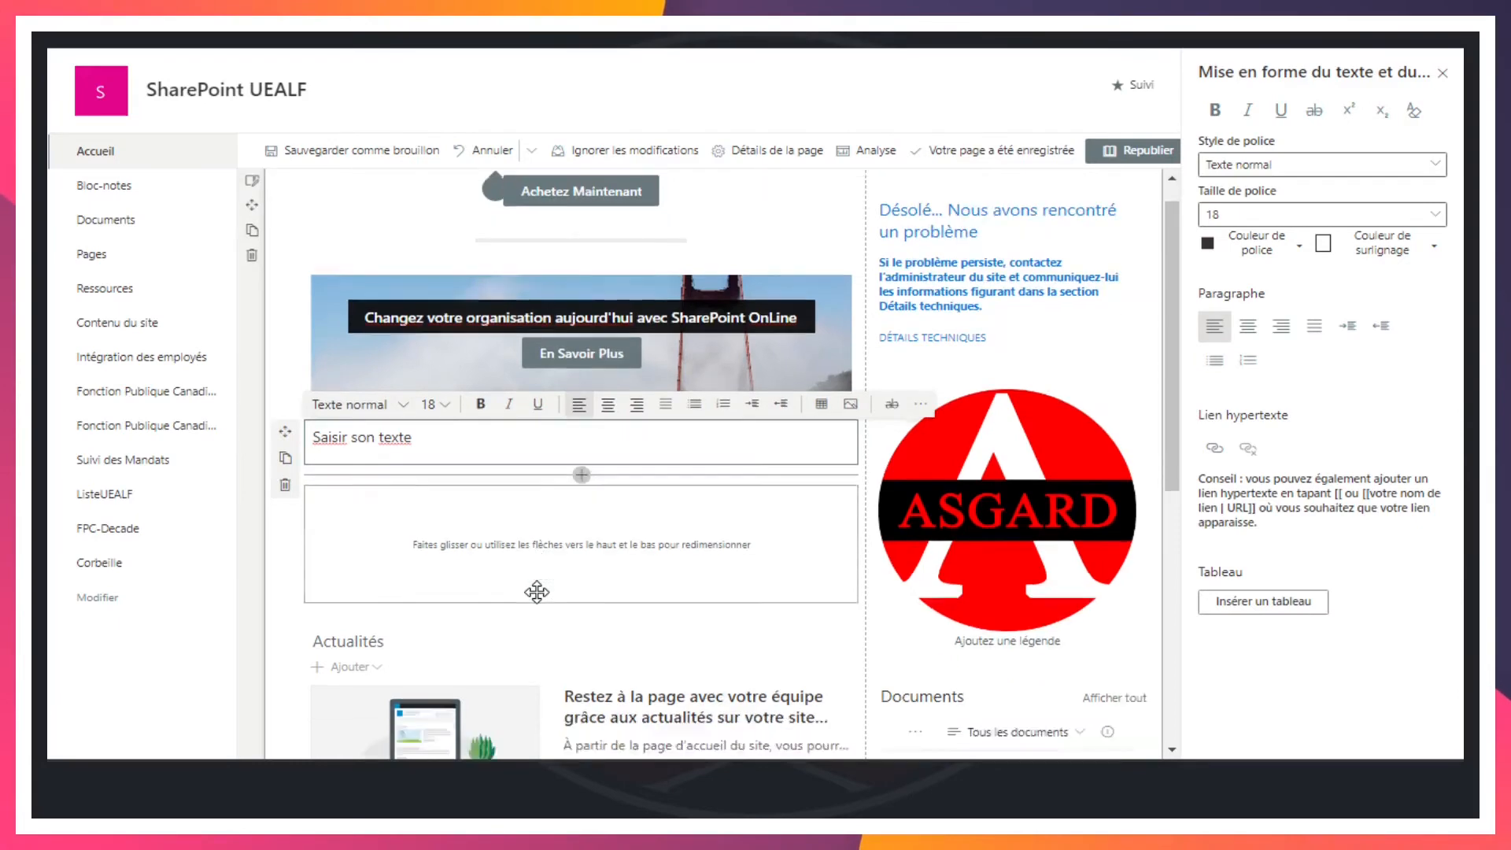
scroll(542, 596, up, 5)
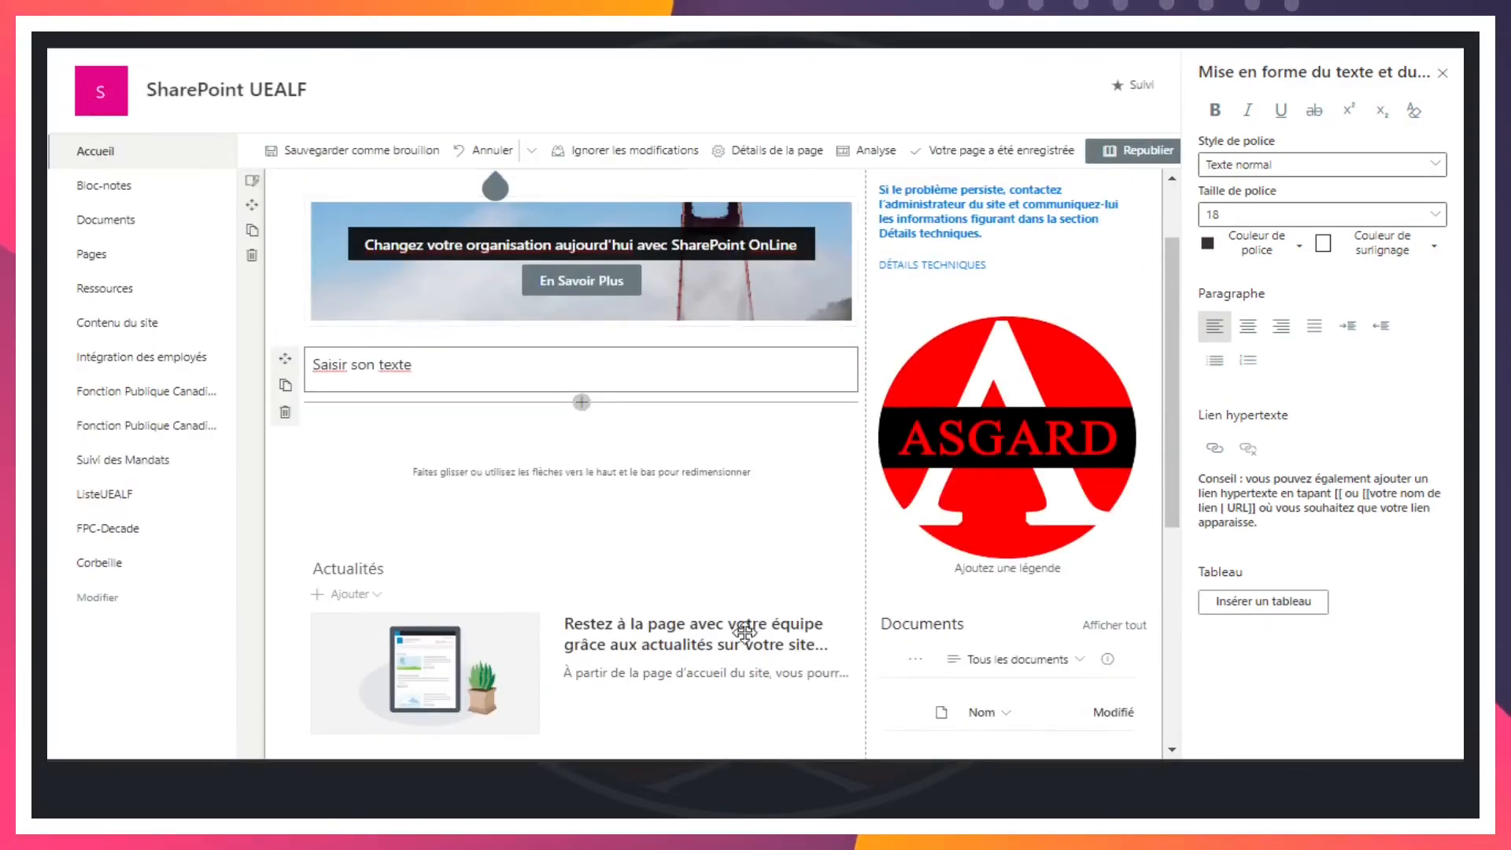
scroll(586, 493, down, 1)
scroll(590, 488, up, 2)
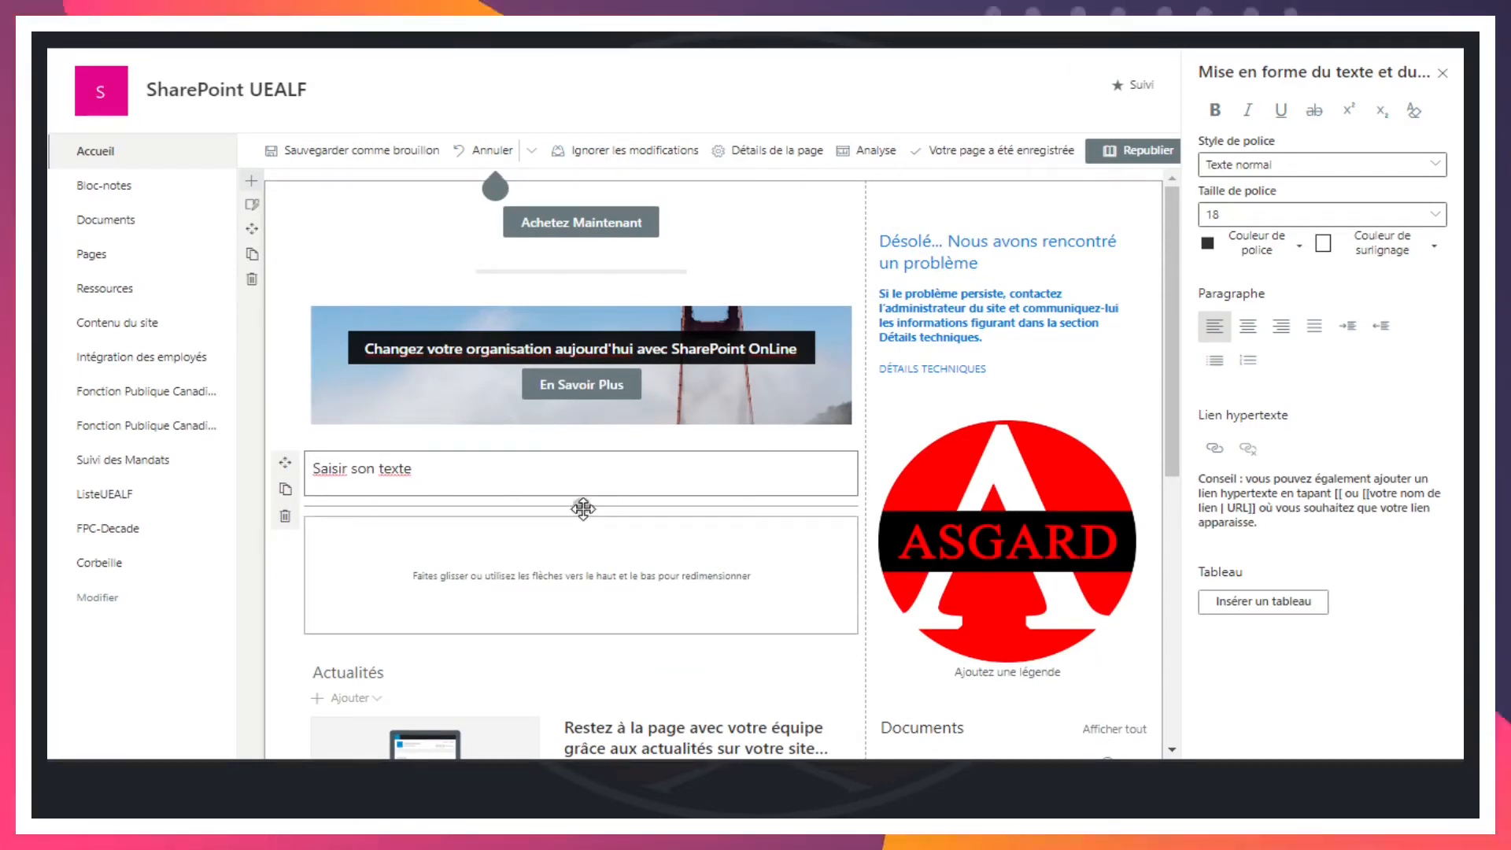
click(583, 506)
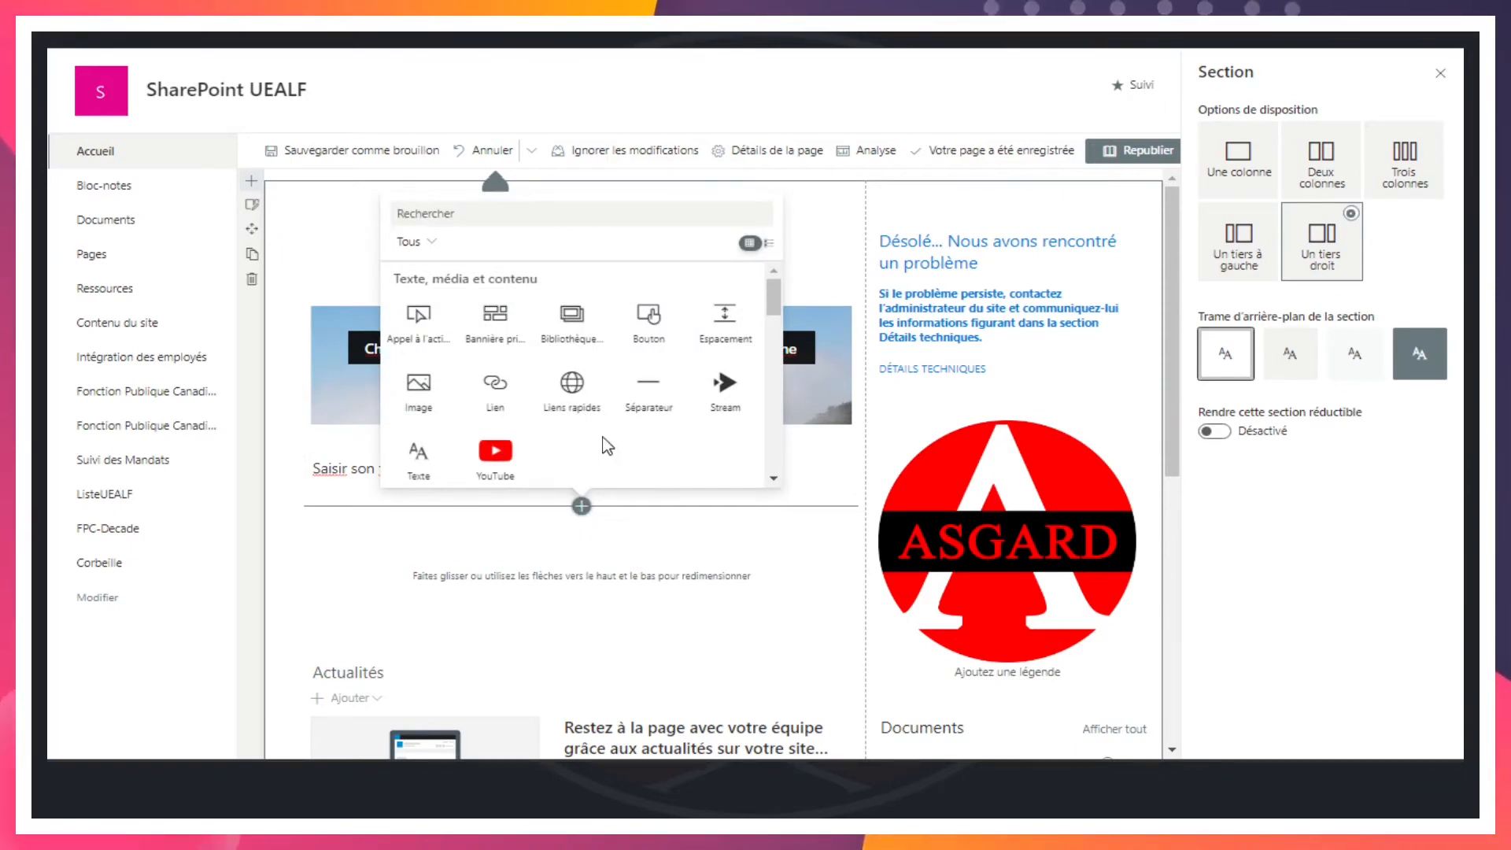
scroll(629, 402, down, 1)
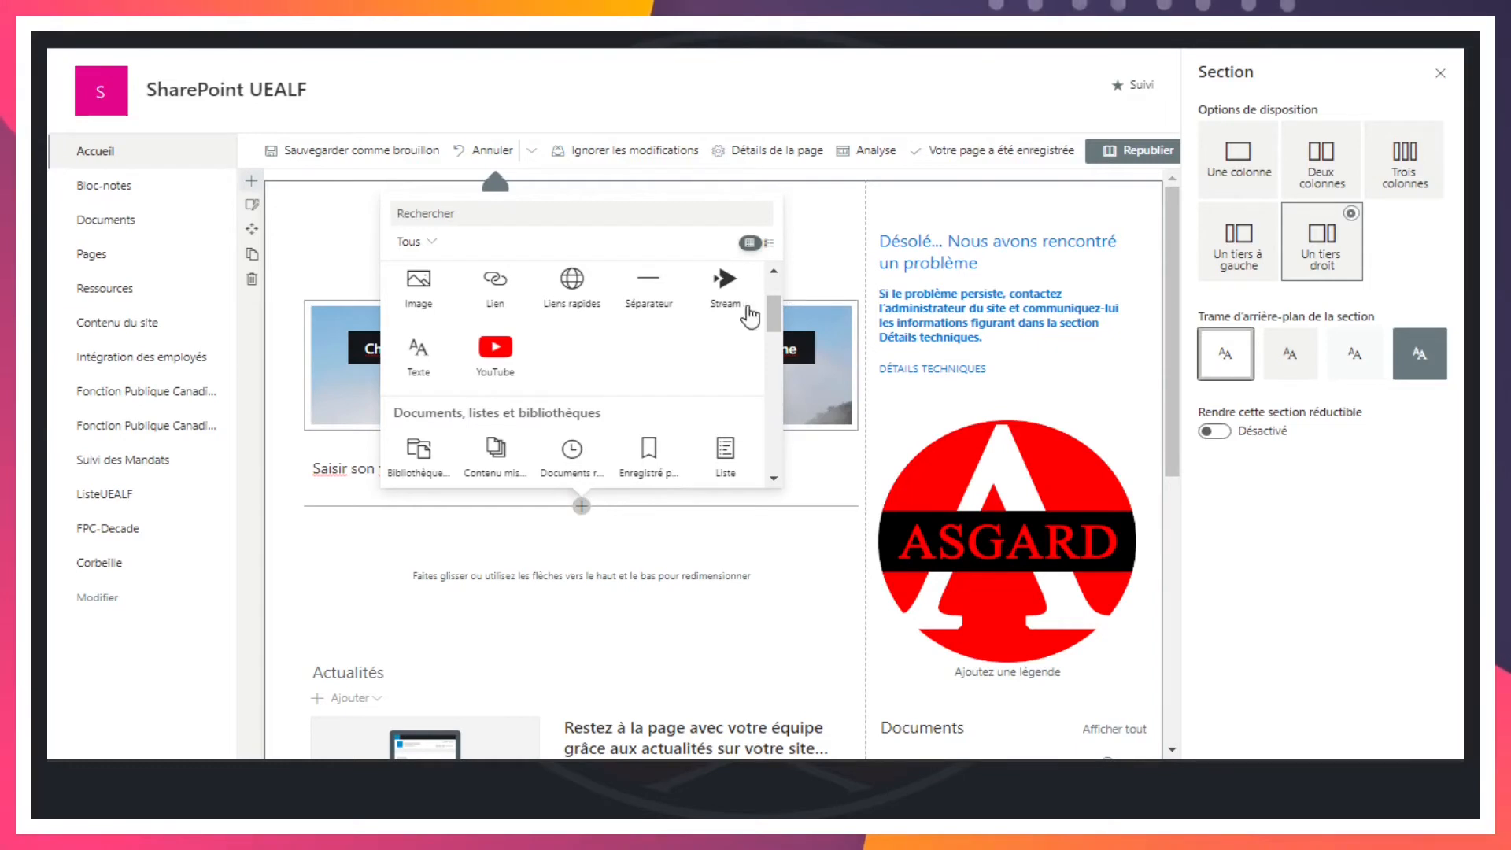
click(495, 352)
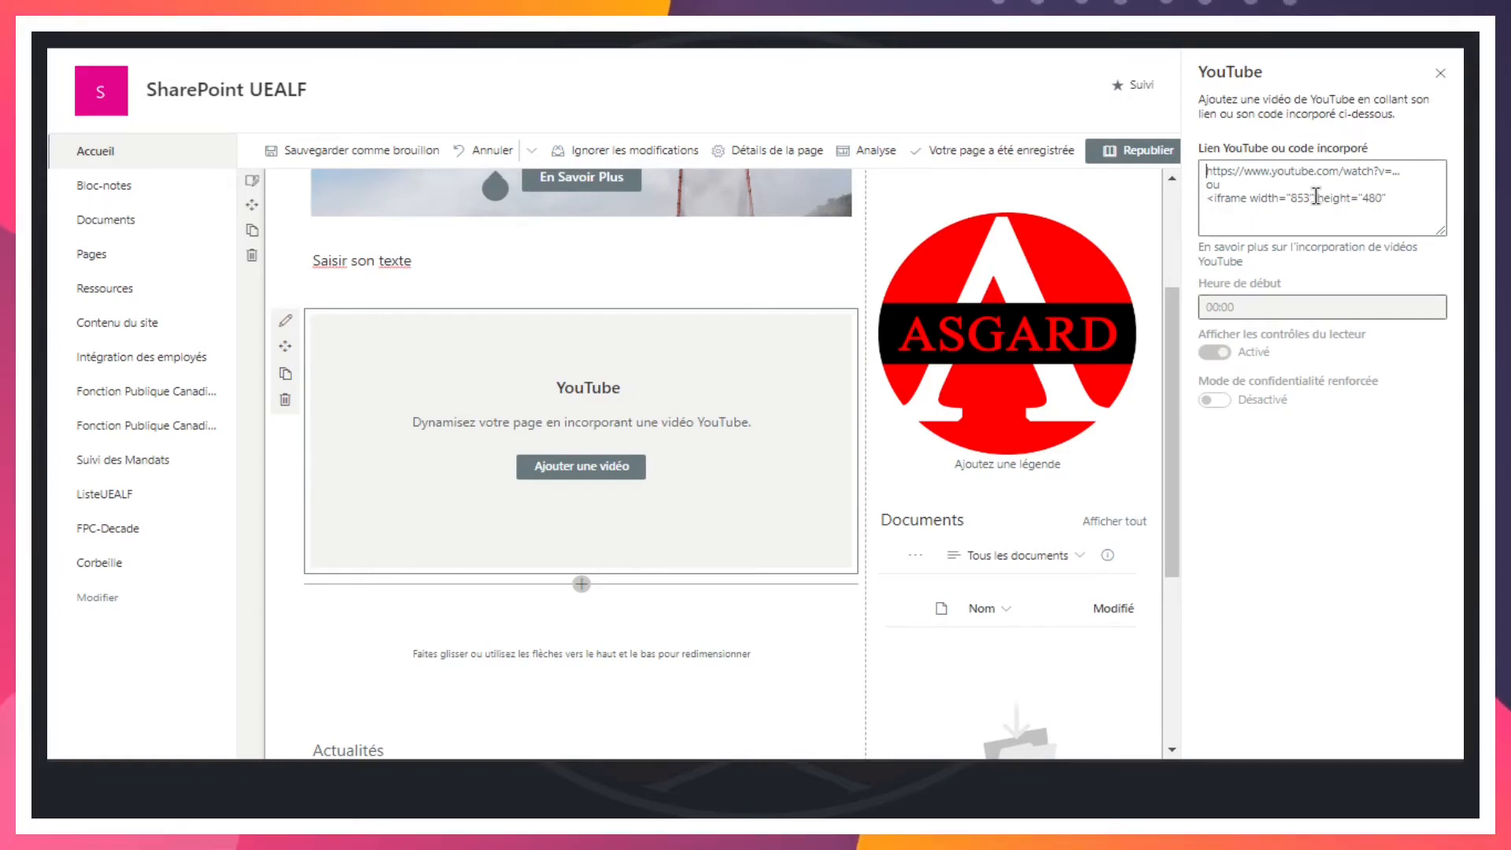
text(https://www.youtube.com/watch?v=GTUX3N2AhGA)
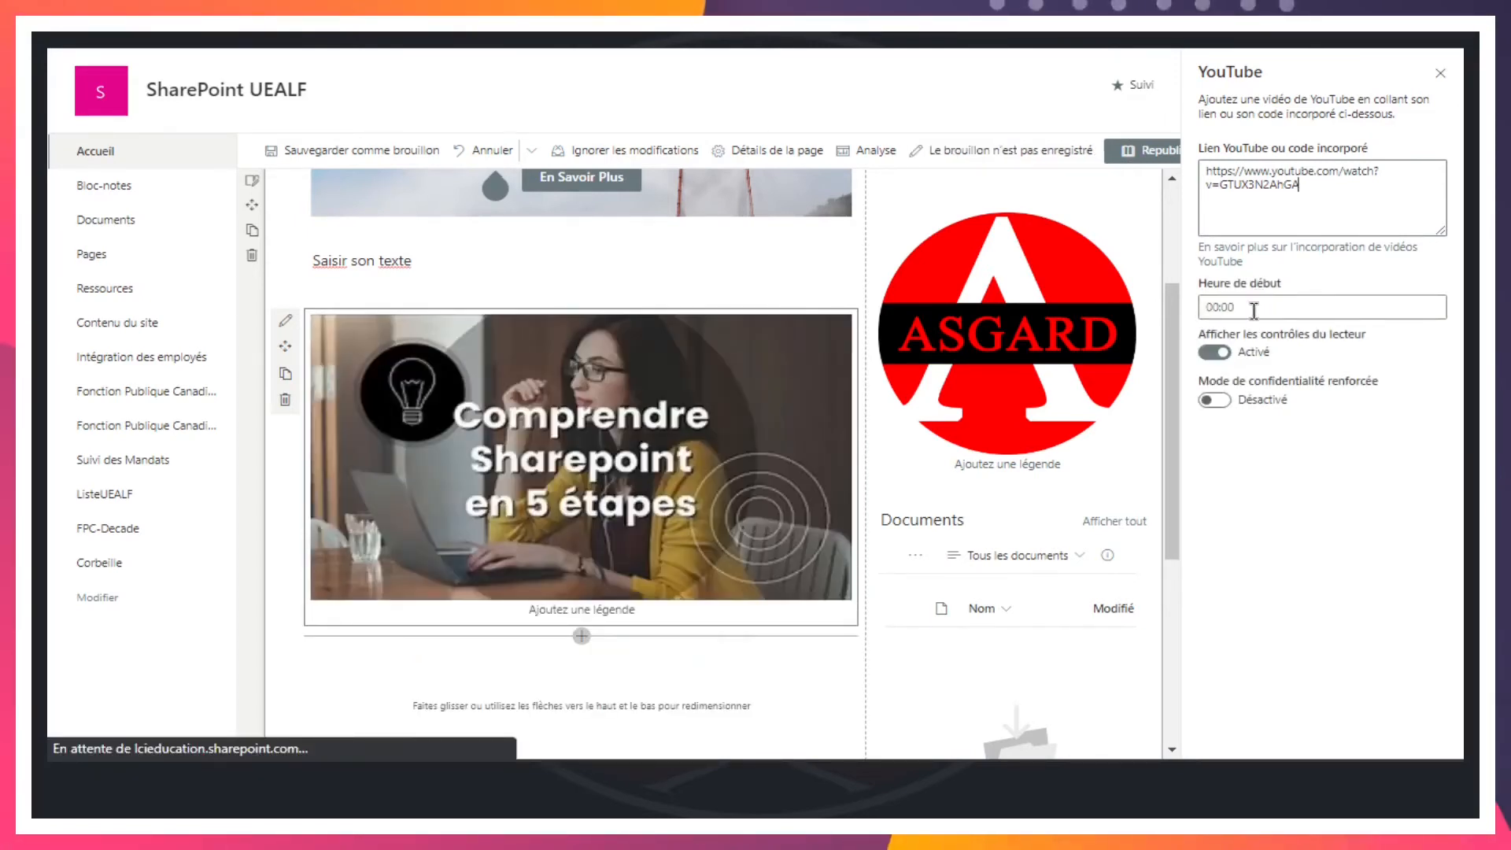
click(1259, 307)
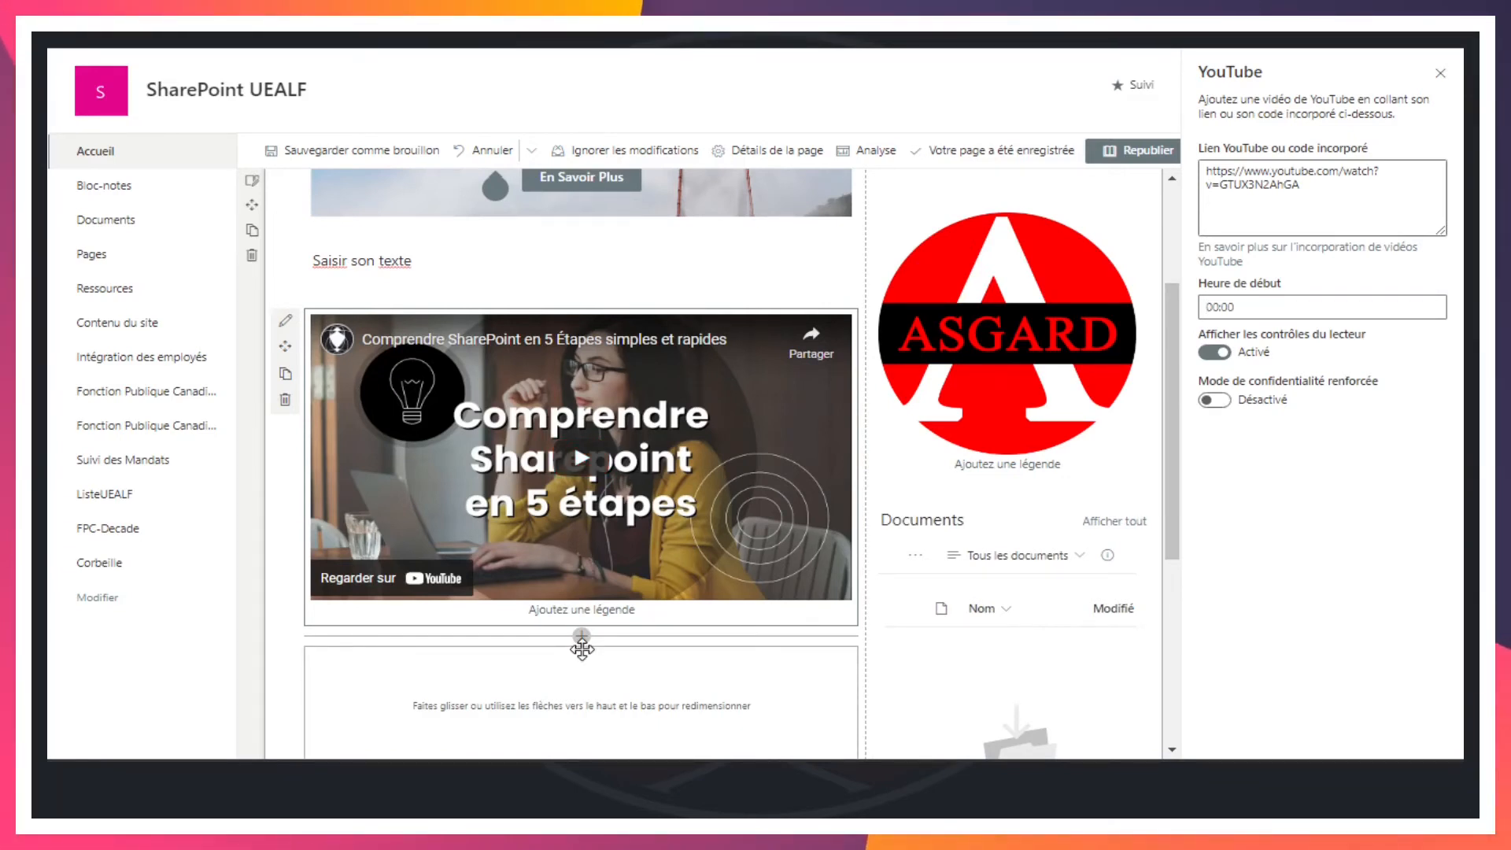
Add a Bibliothèque de documents web part directly below the YouTube video
click(581, 636)
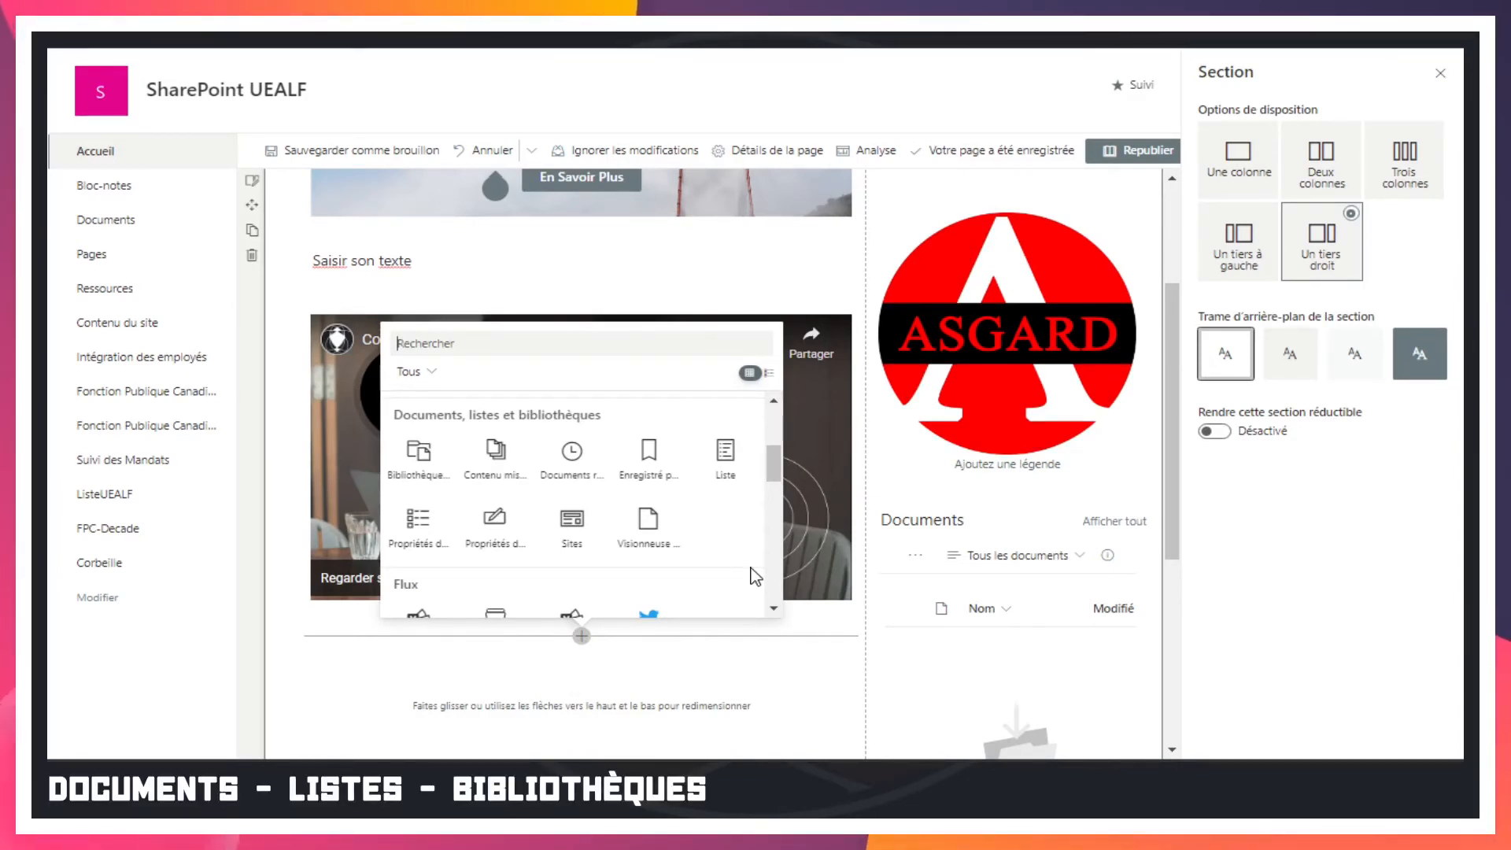
scroll(755, 577, up, 3)
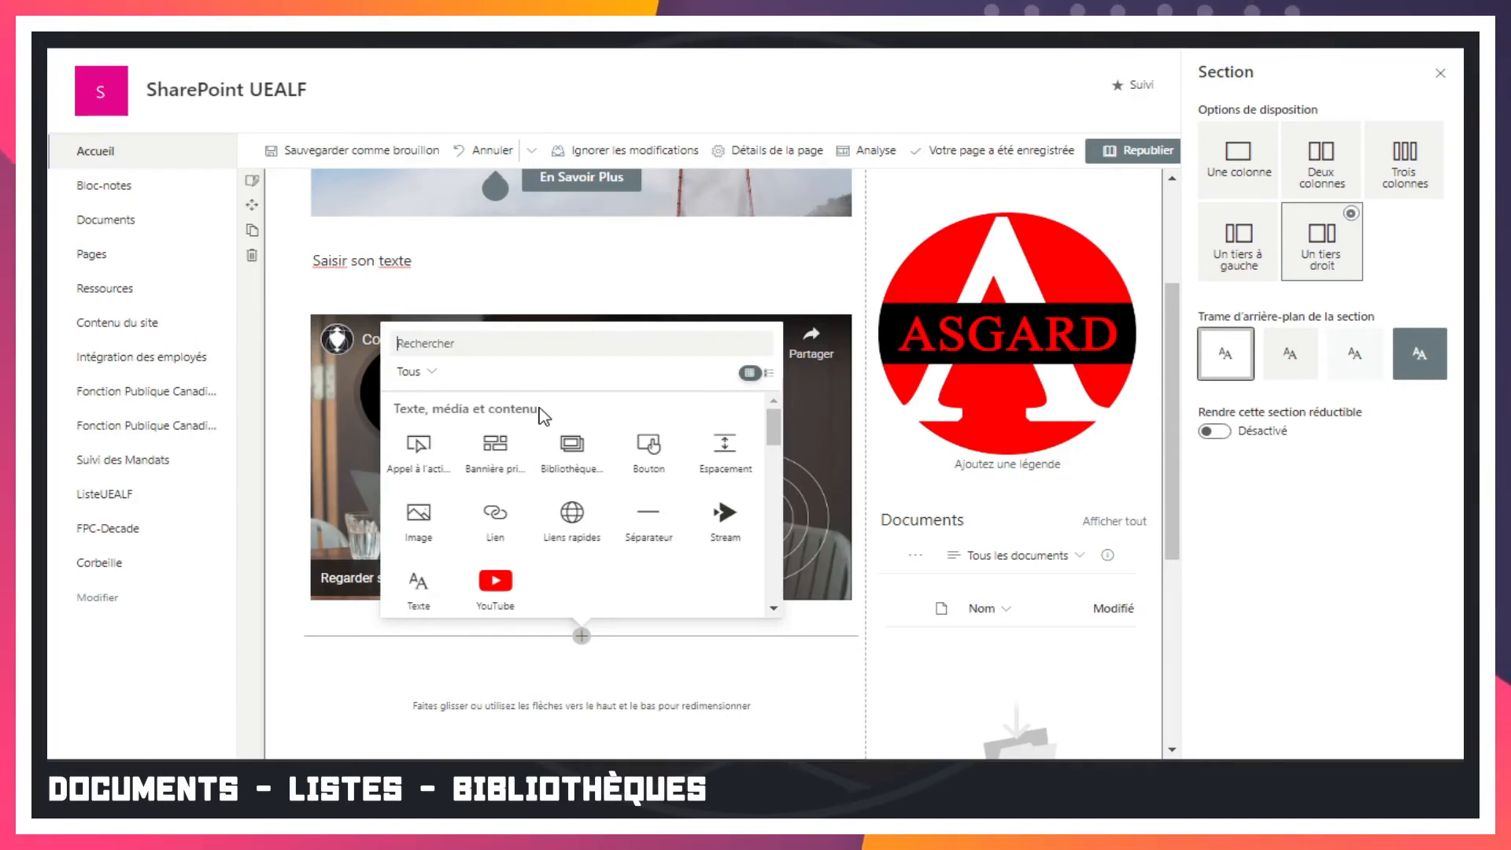
scroll(625, 474, down, 1)
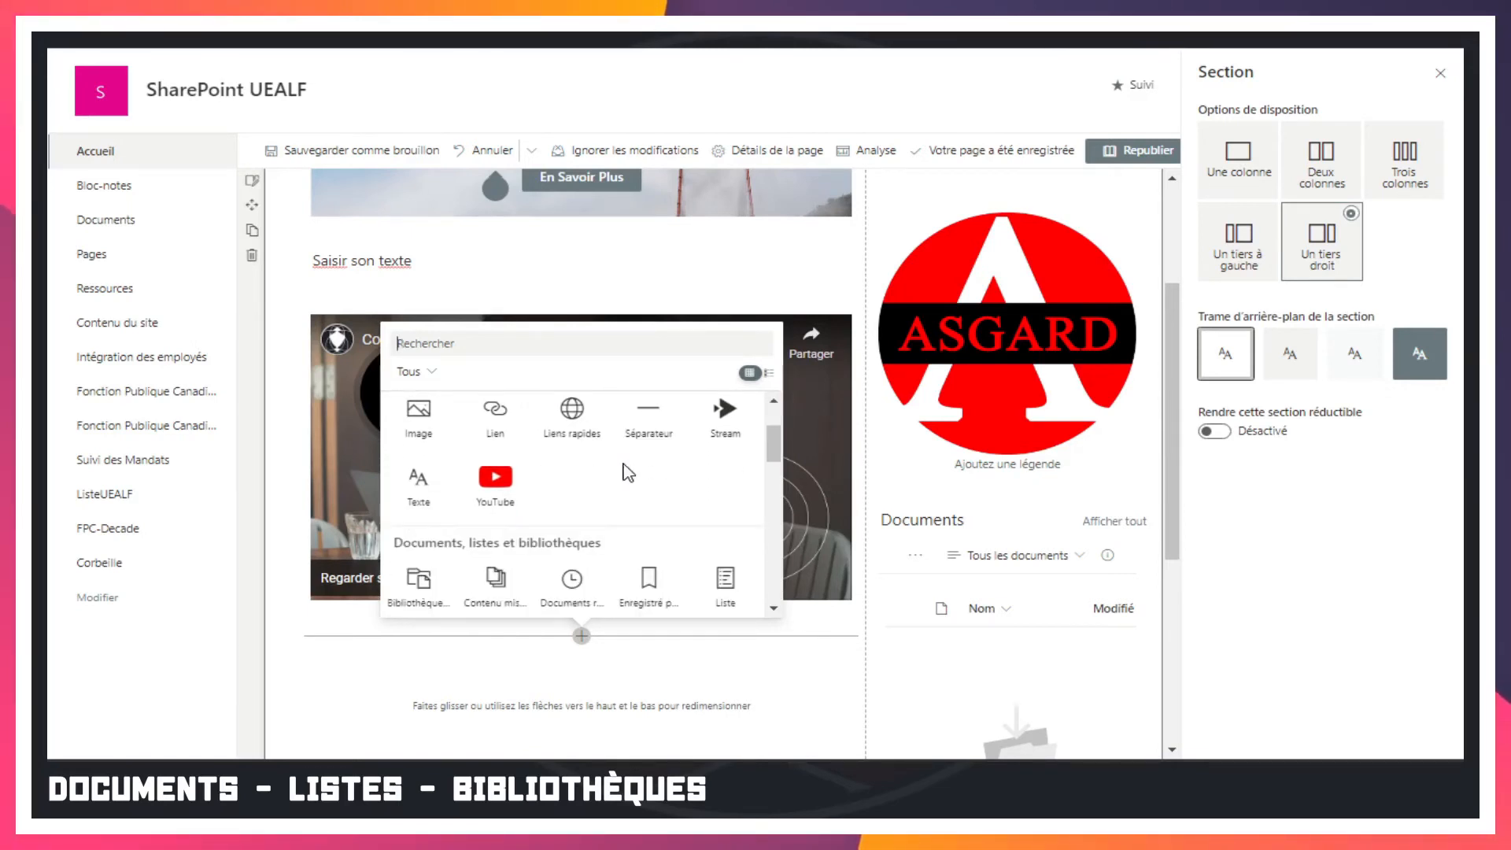
scroll(628, 473, down, 1)
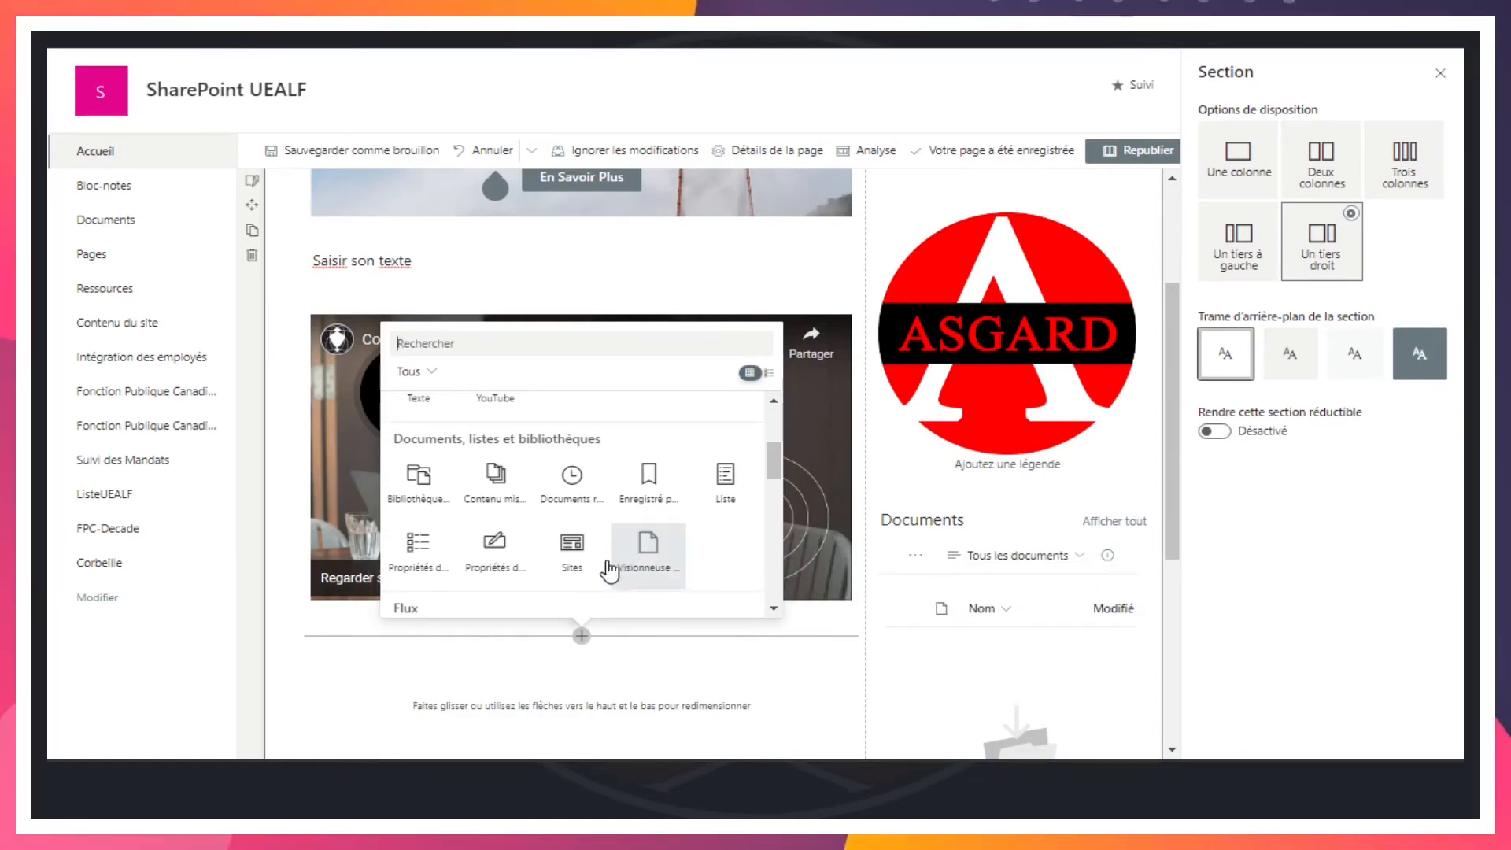
click(429, 490)
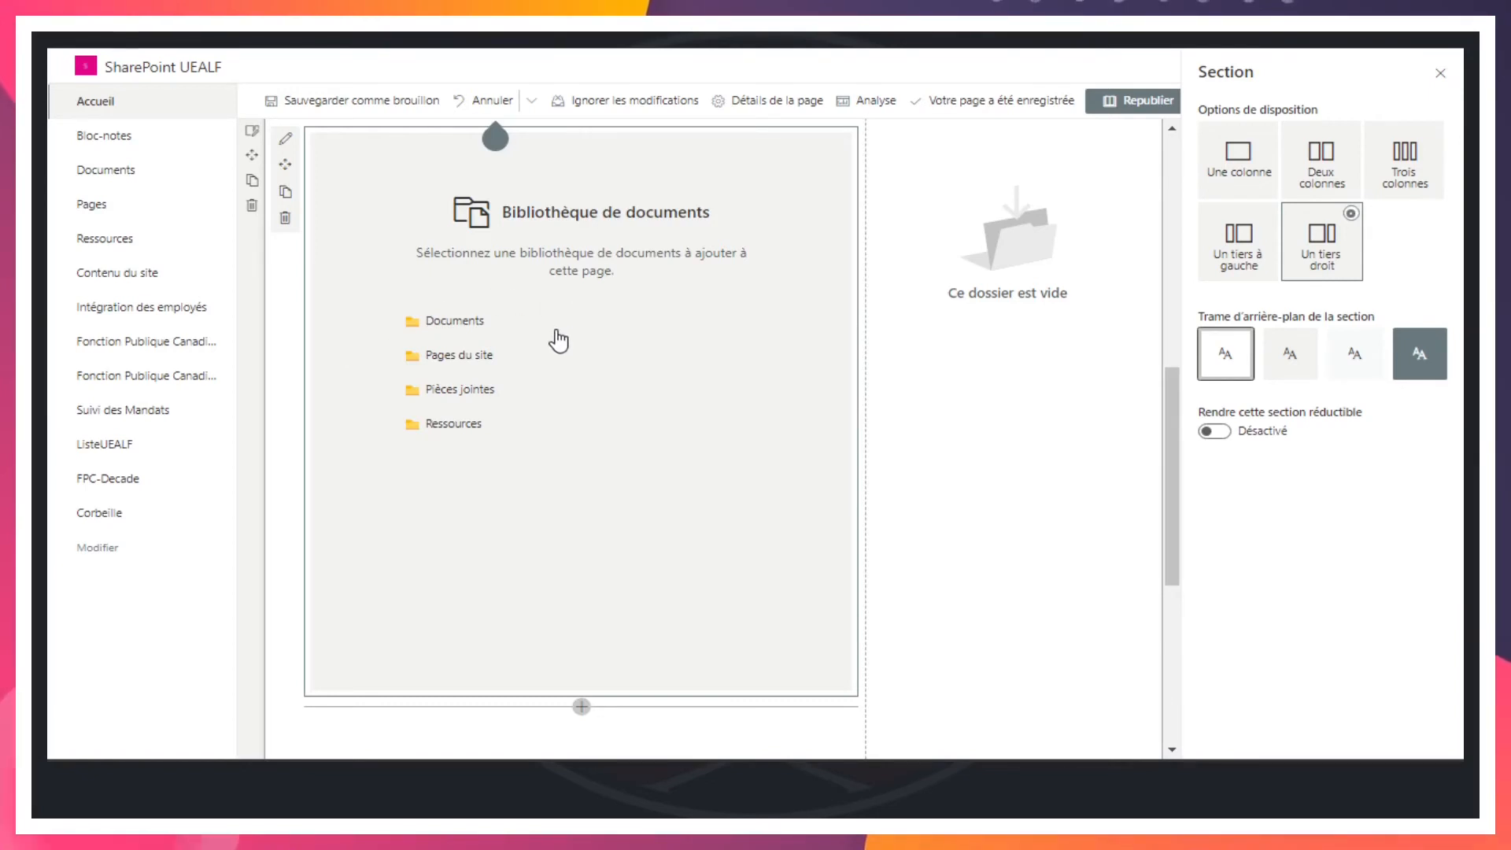
Choose Ressources as the library shown in the new document library web part
click(463, 327)
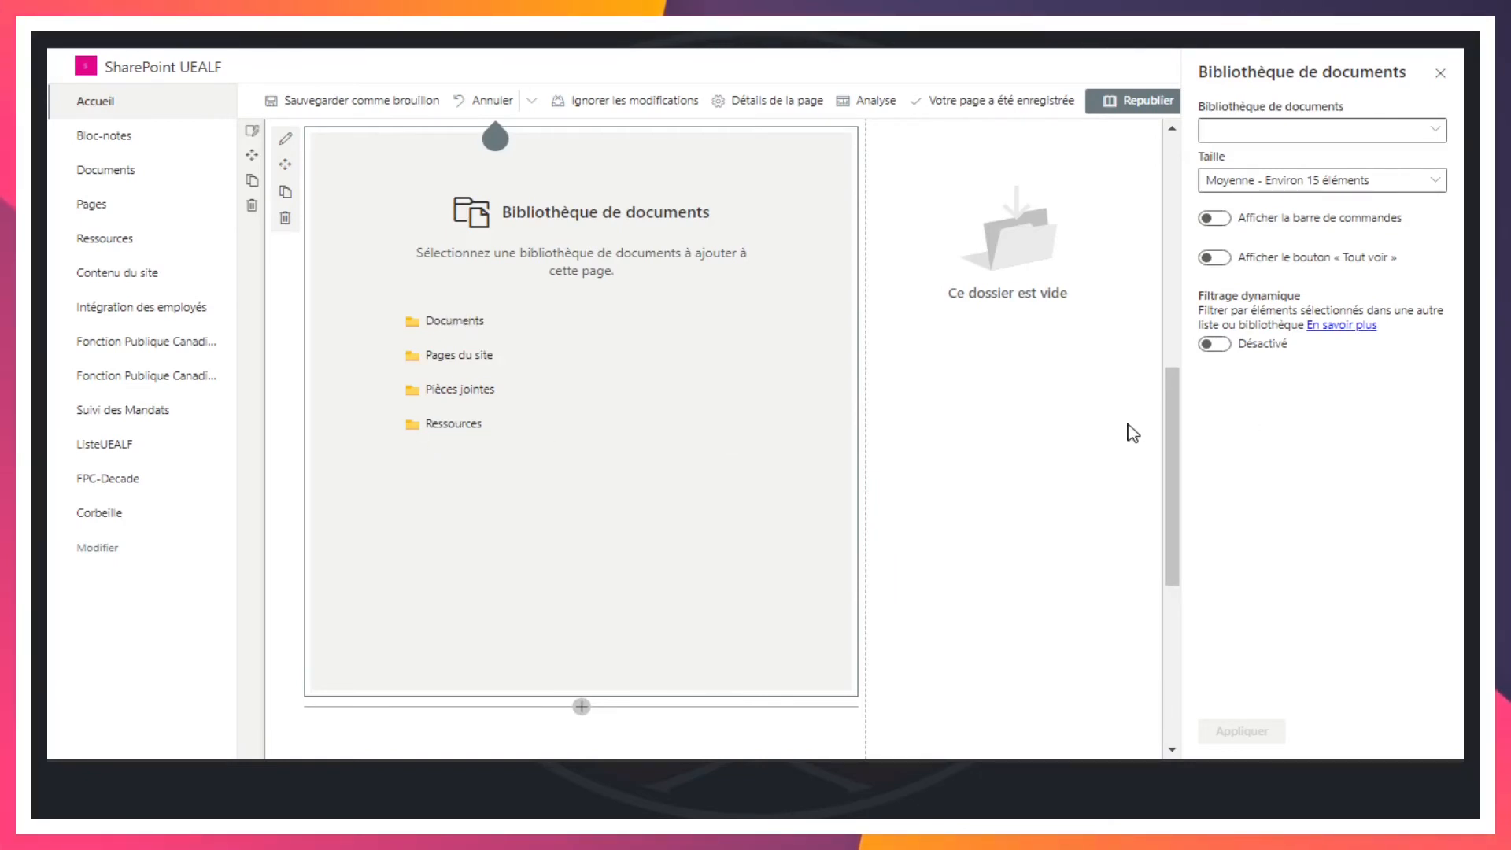
scroll(1133, 434, up, 8)
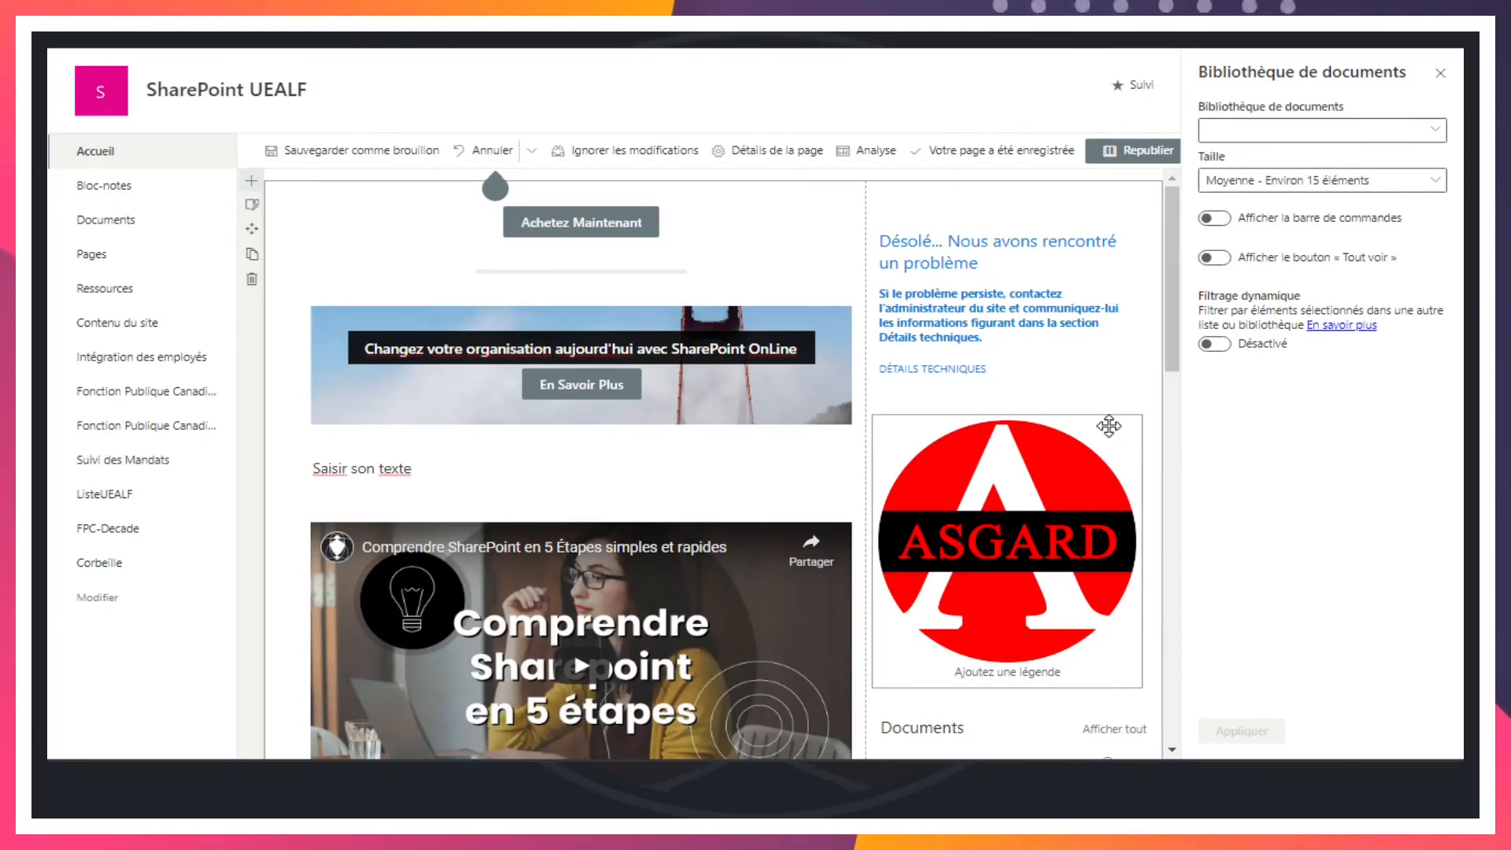
scroll(1108, 426, down, 15)
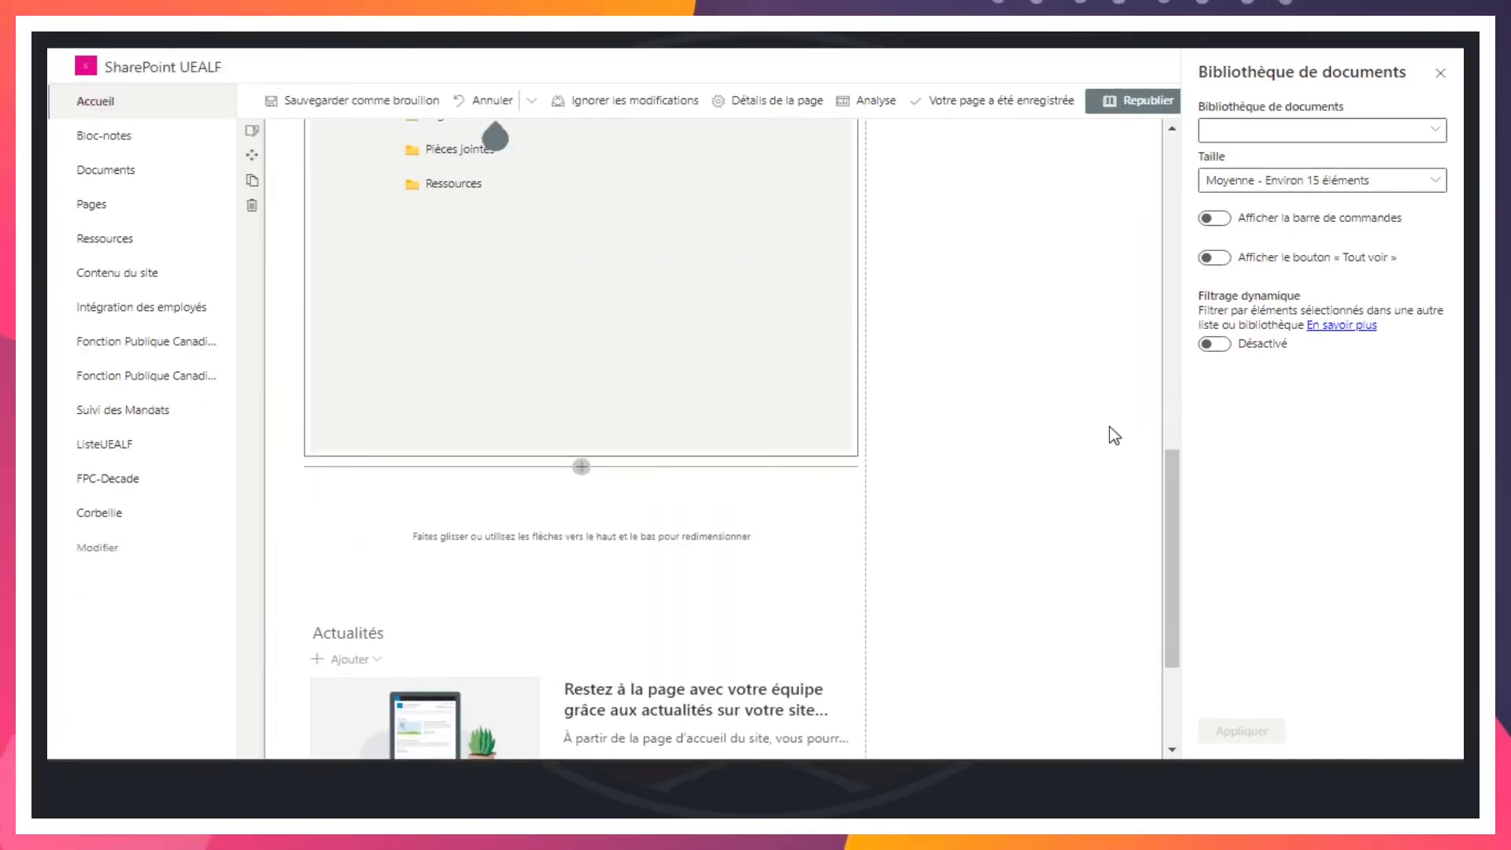
scroll(1114, 435, up, 10)
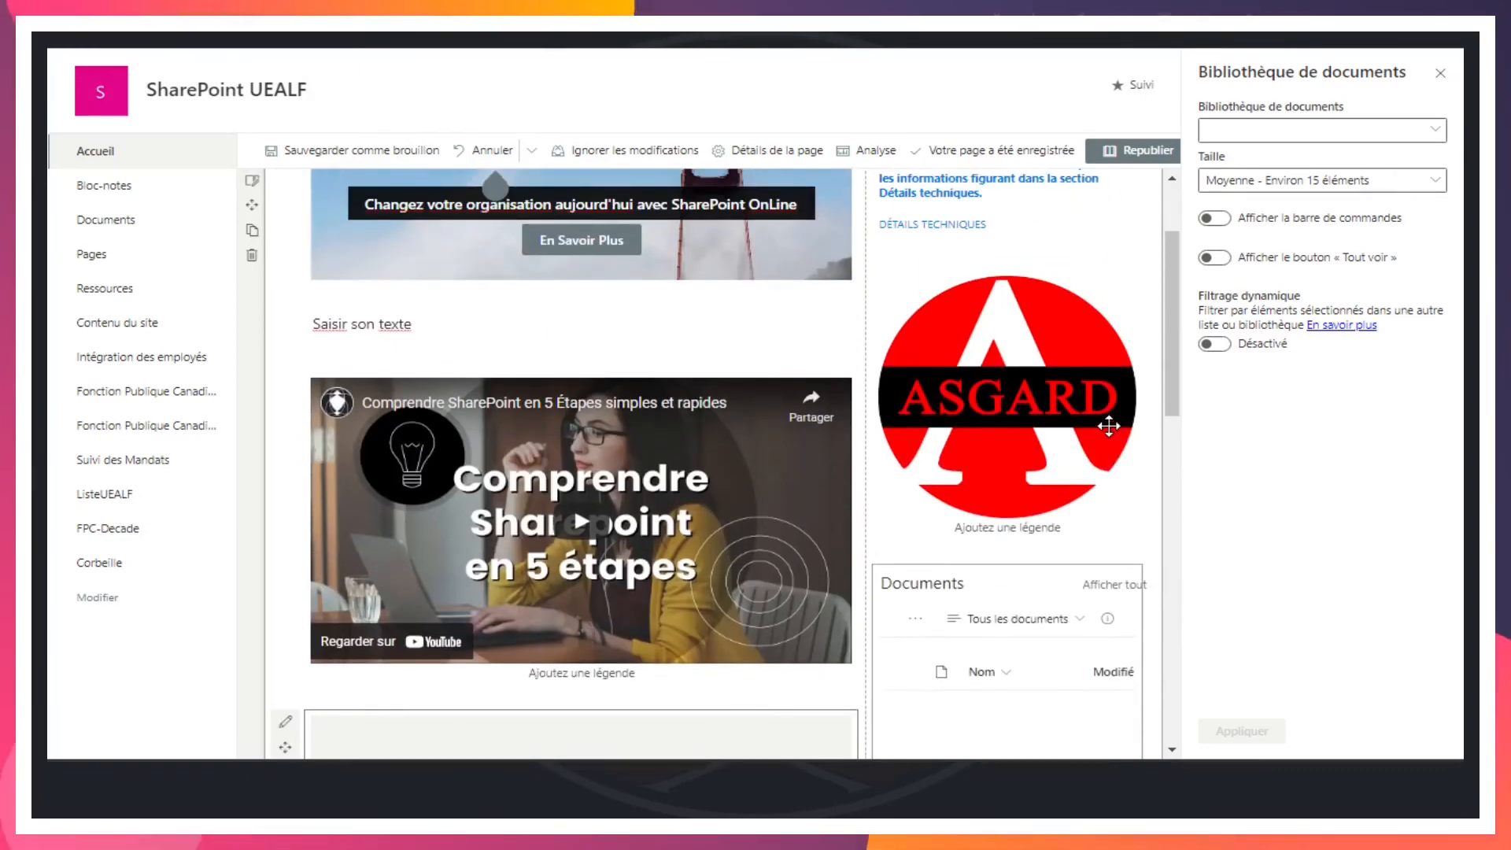
scroll(1109, 426, up, 2)
scroll(1023, 354, down, 5)
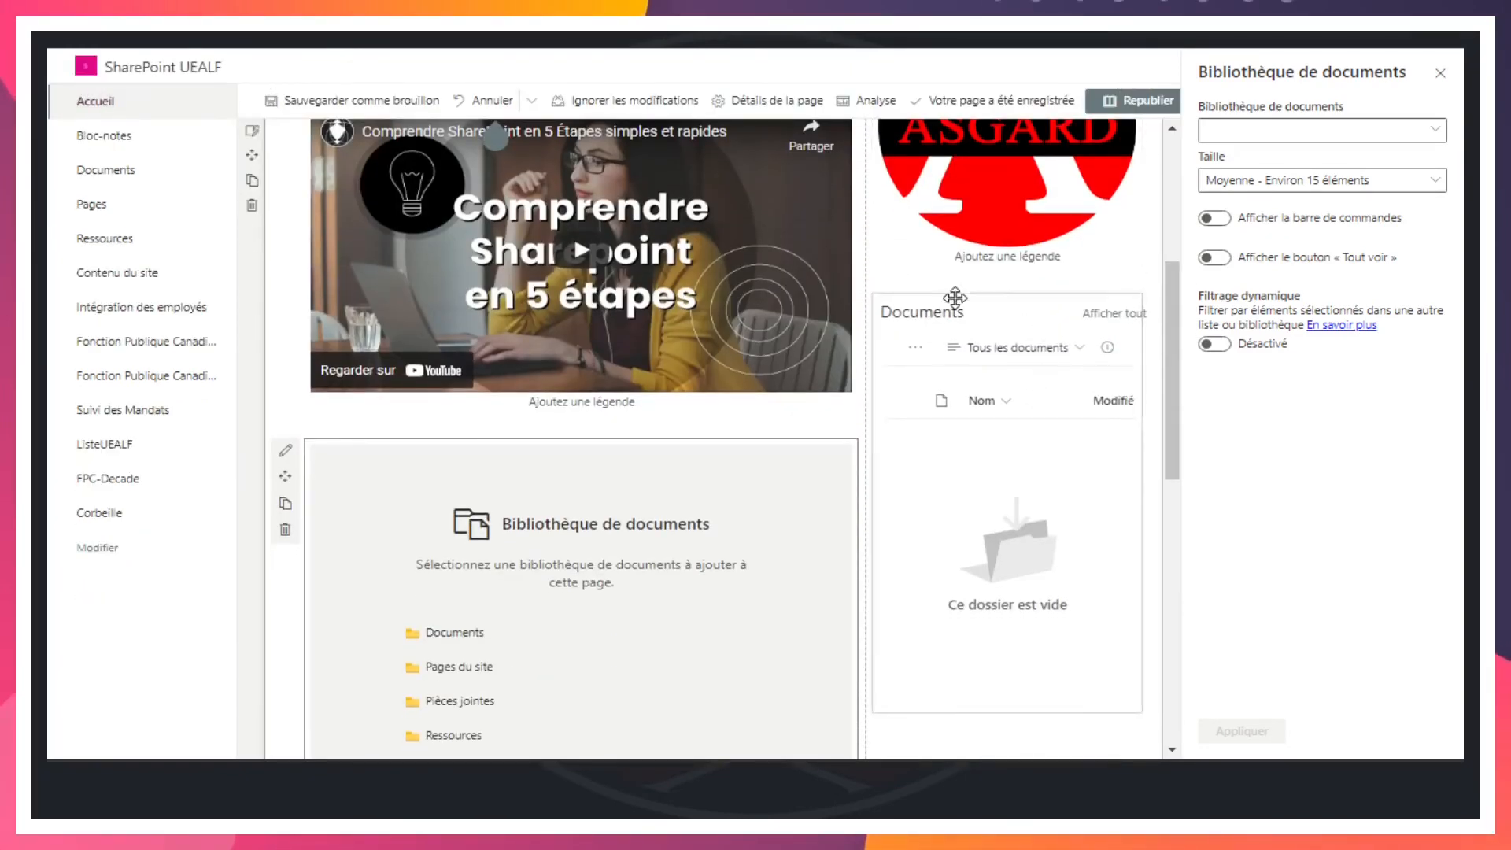
scroll(984, 328, down, 3)
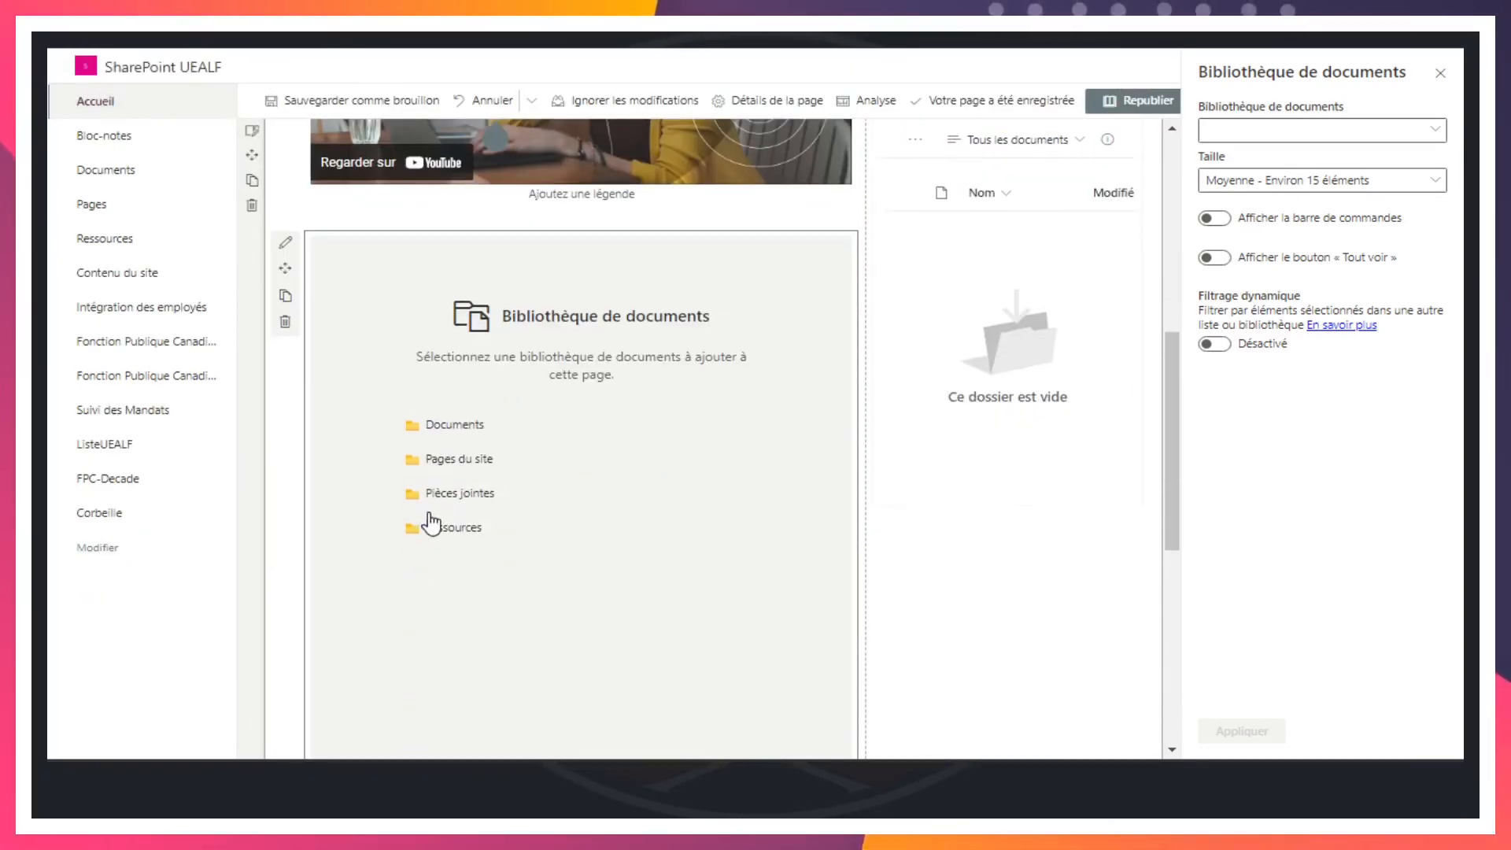
click(453, 531)
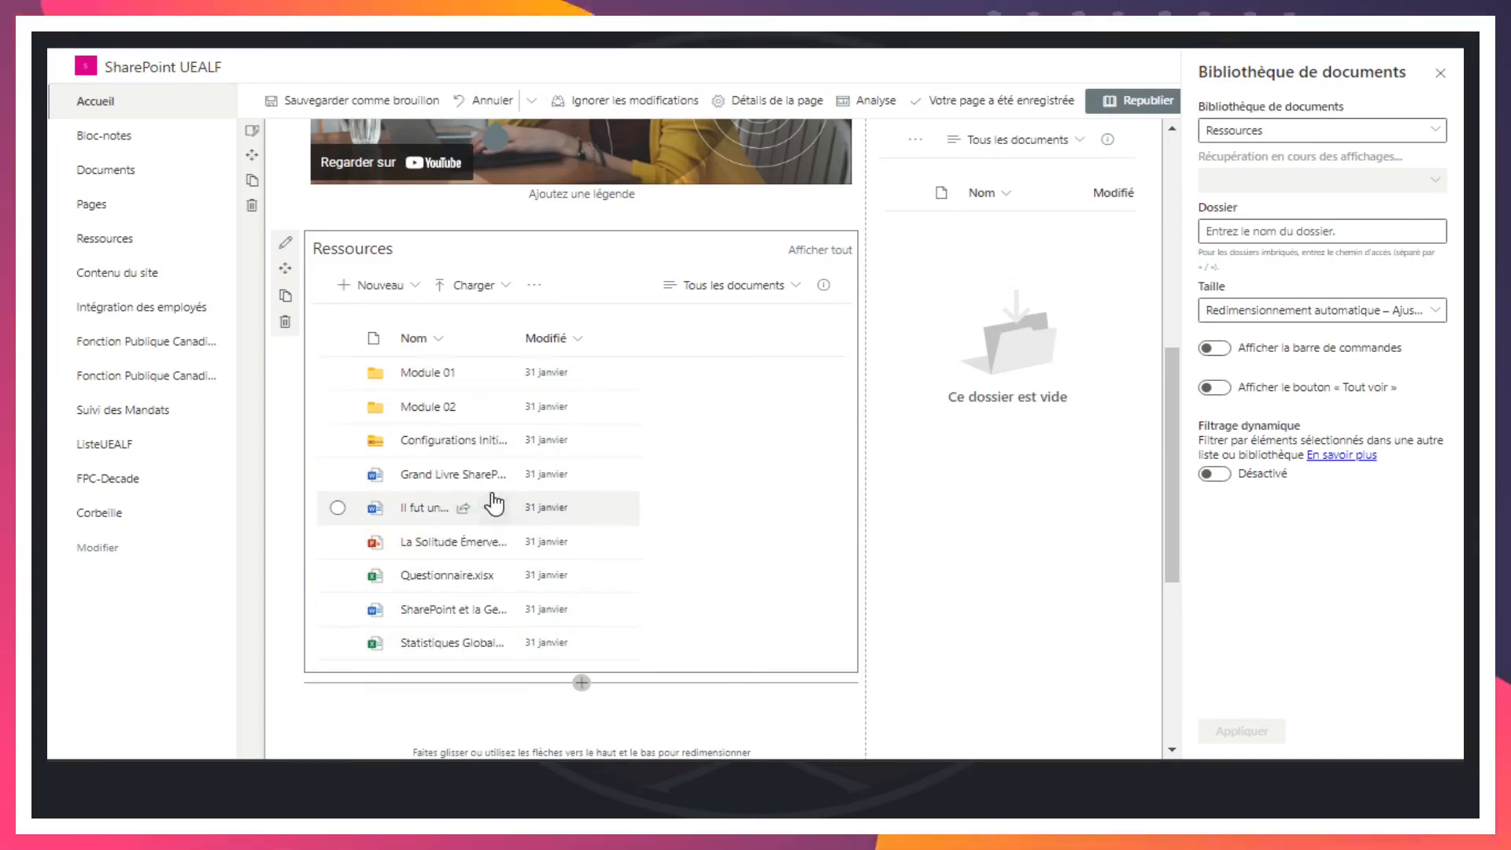
Add a Liste web part directly below the Ressources document library
scroll(538, 299, up, 3)
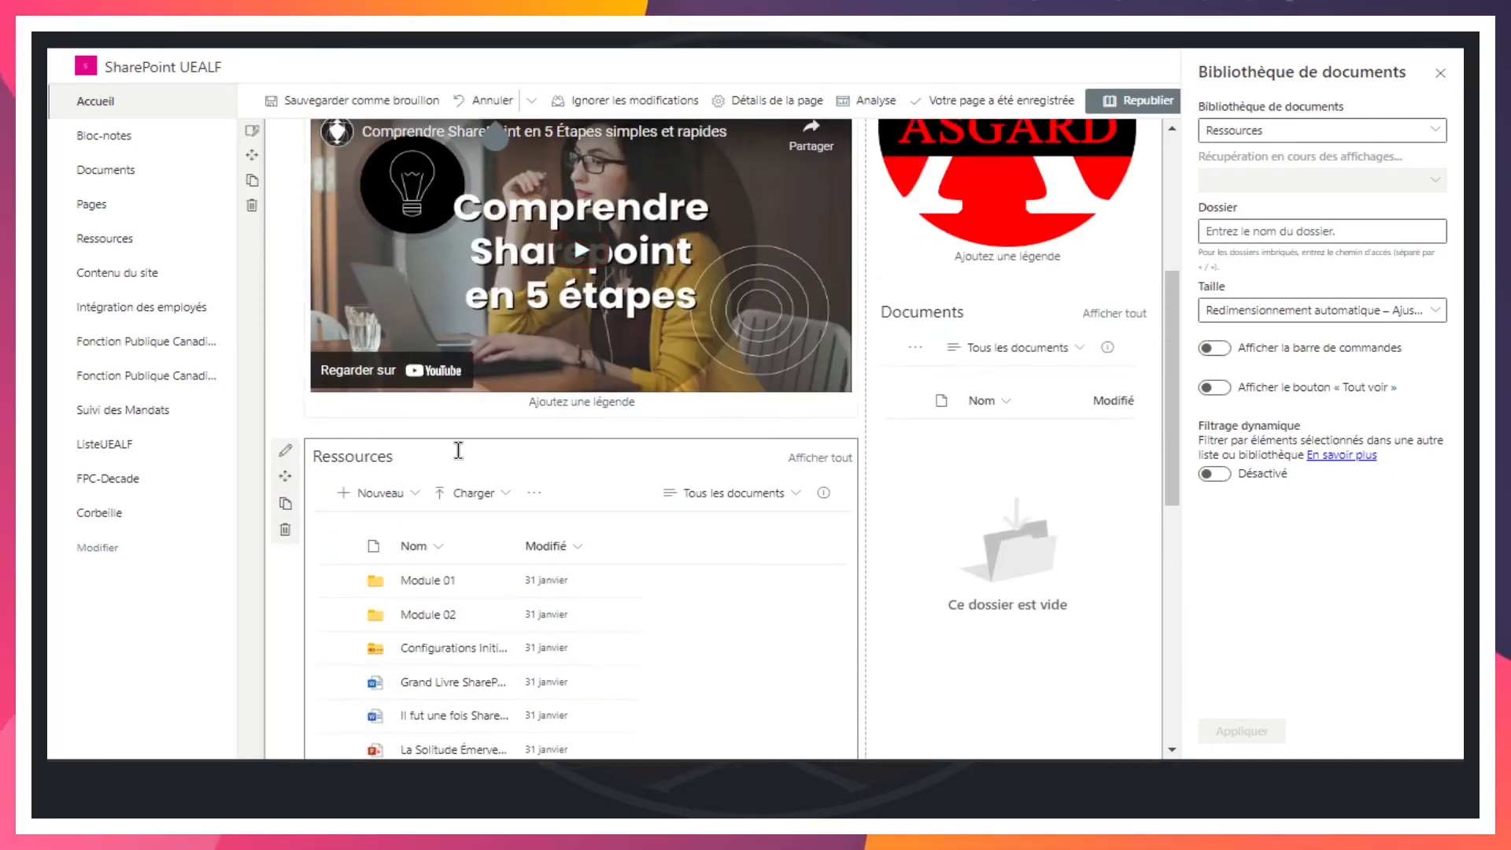
scroll(691, 425, down, 7)
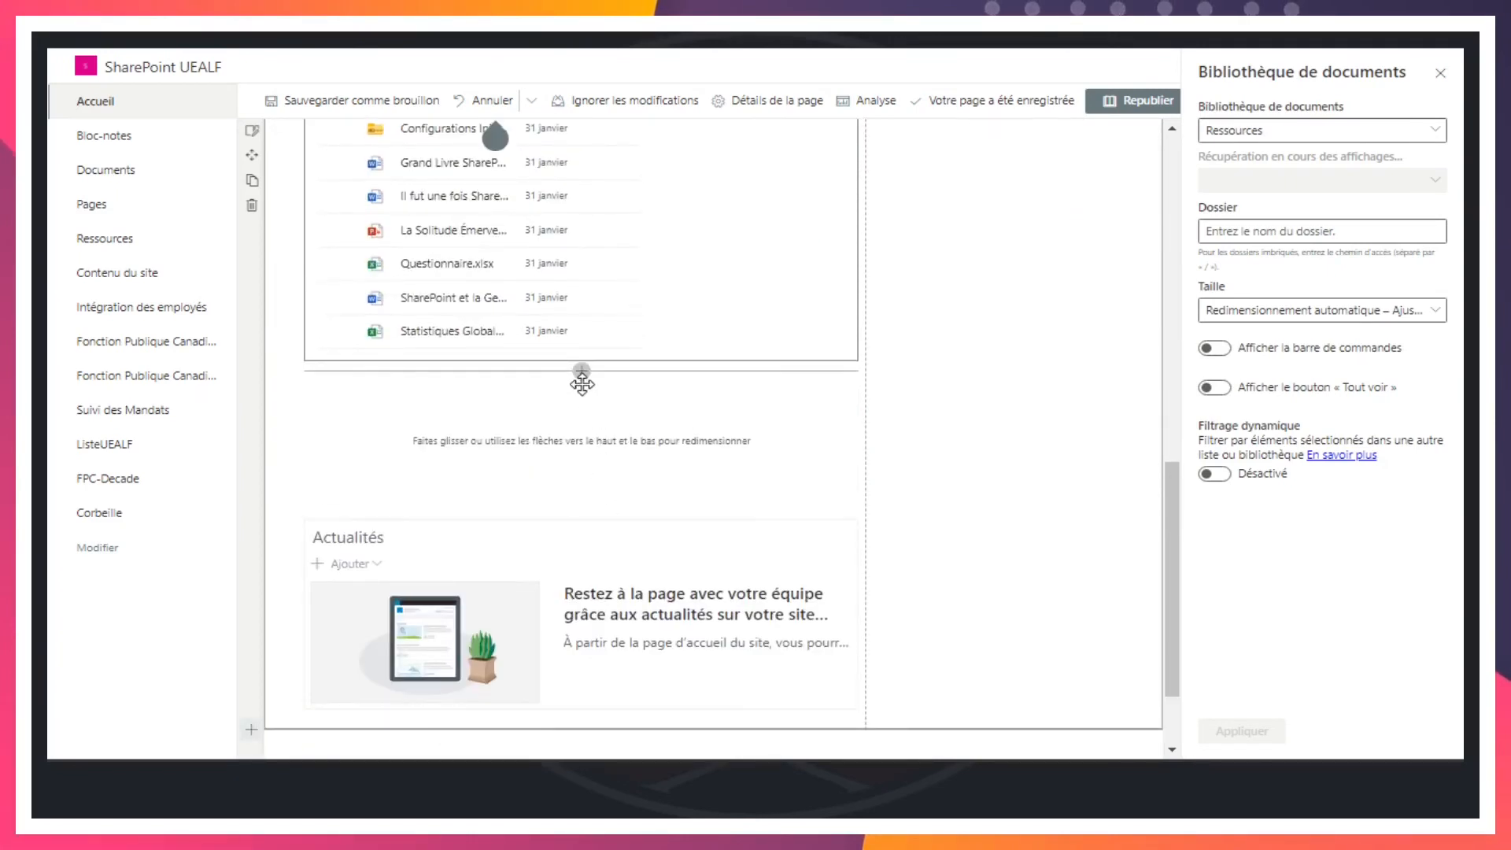
click(583, 370)
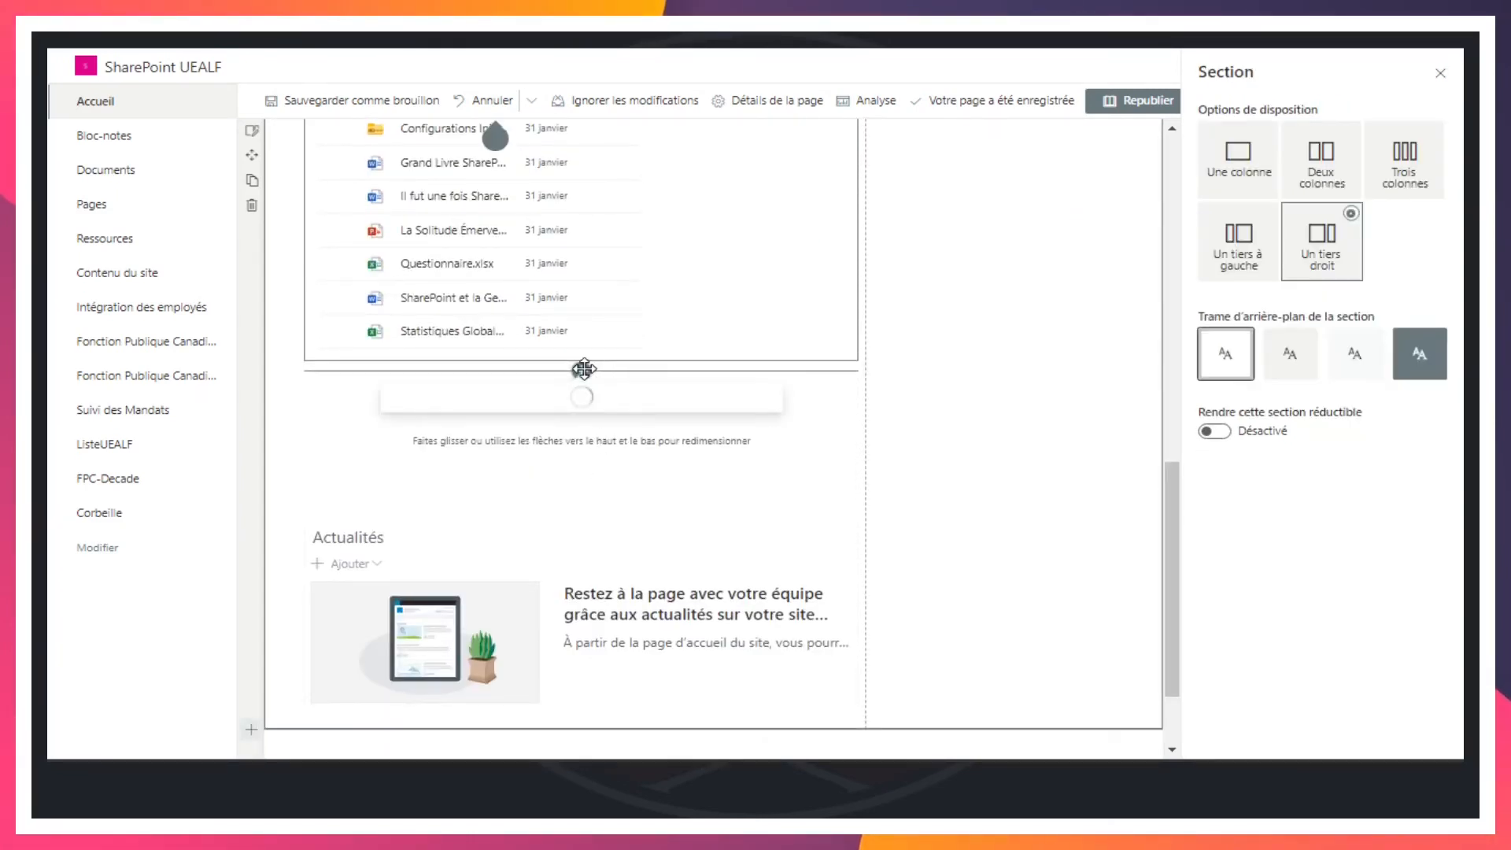
scroll(551, 503, down, 5)
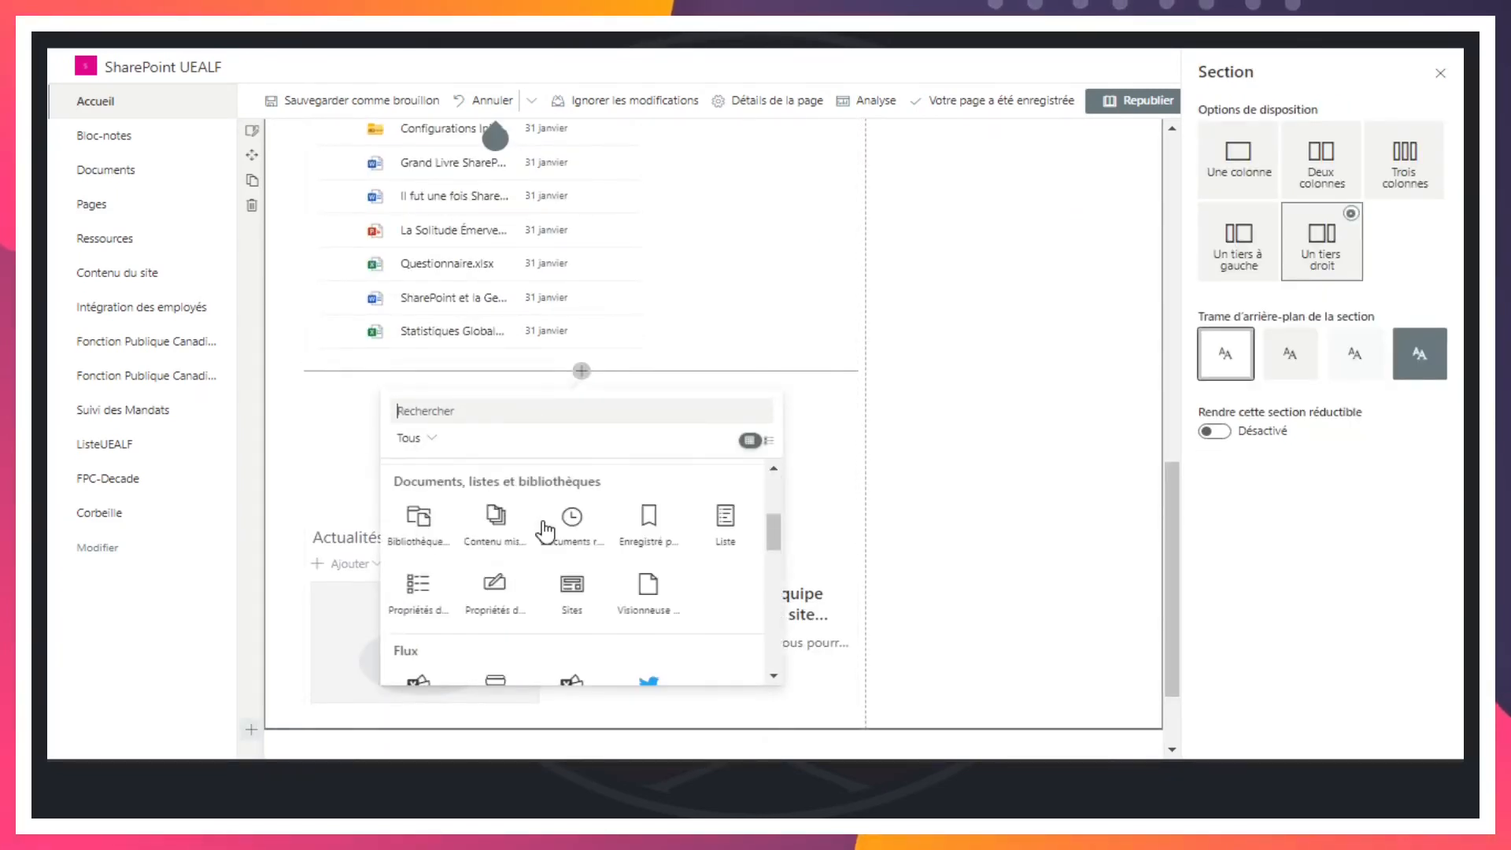
scroll(572, 532, up, 3)
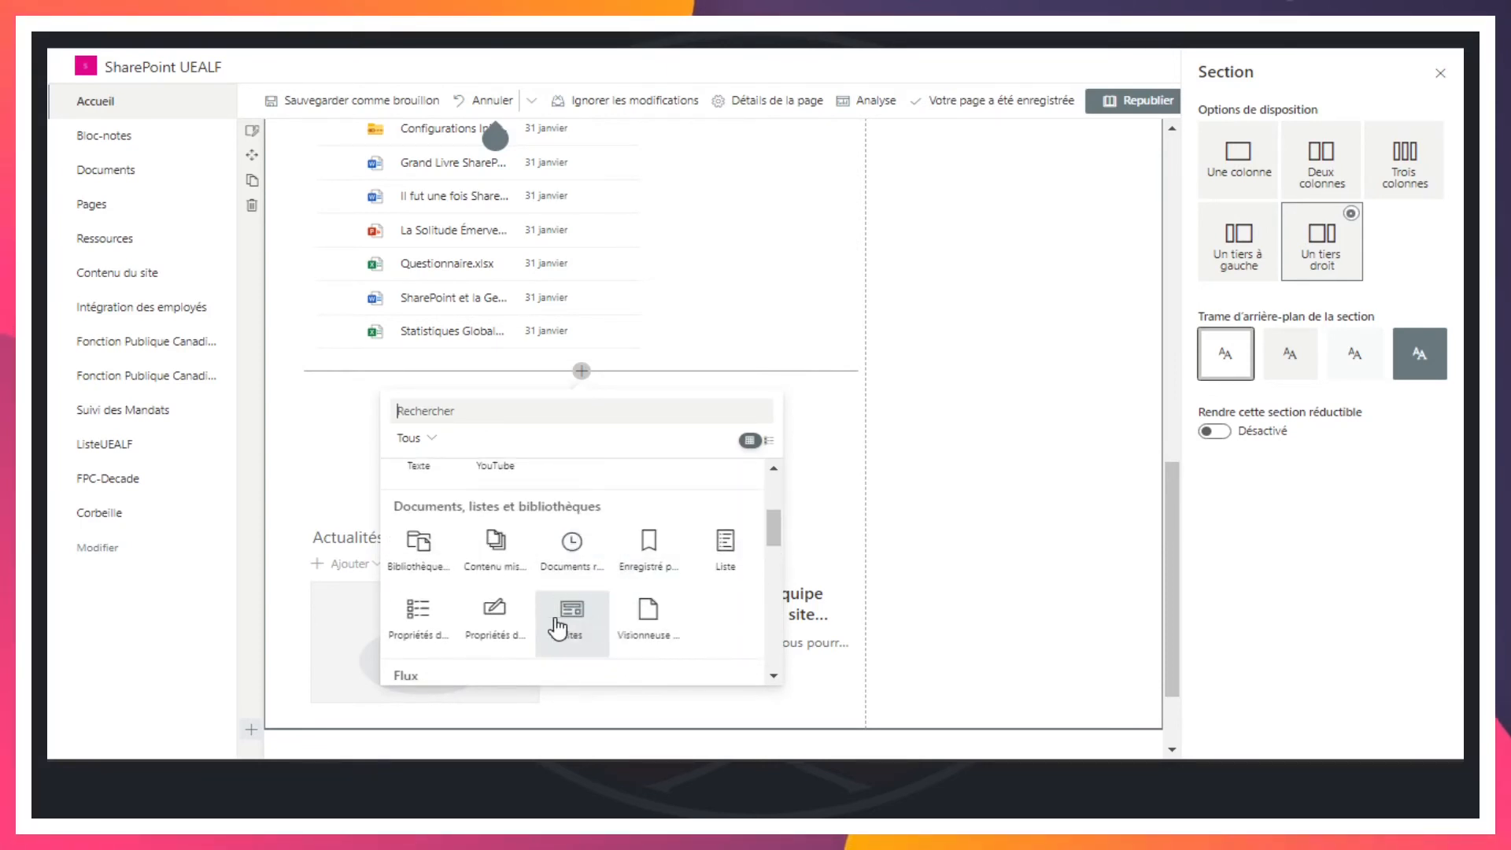
click(732, 554)
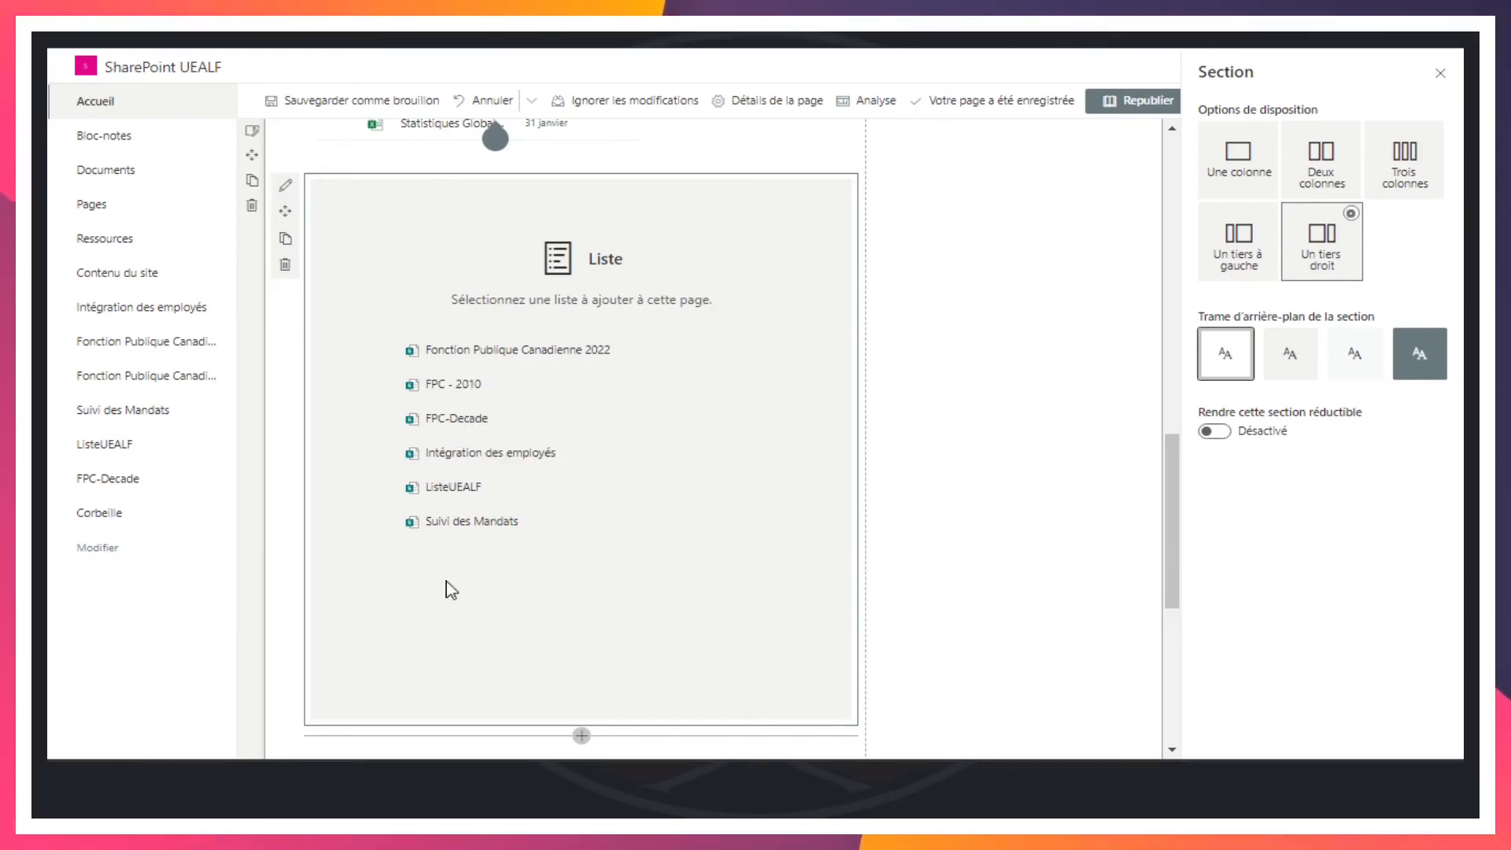
Choose FPC-Decade as the list shown in the new web part and look through its rows
click(461, 420)
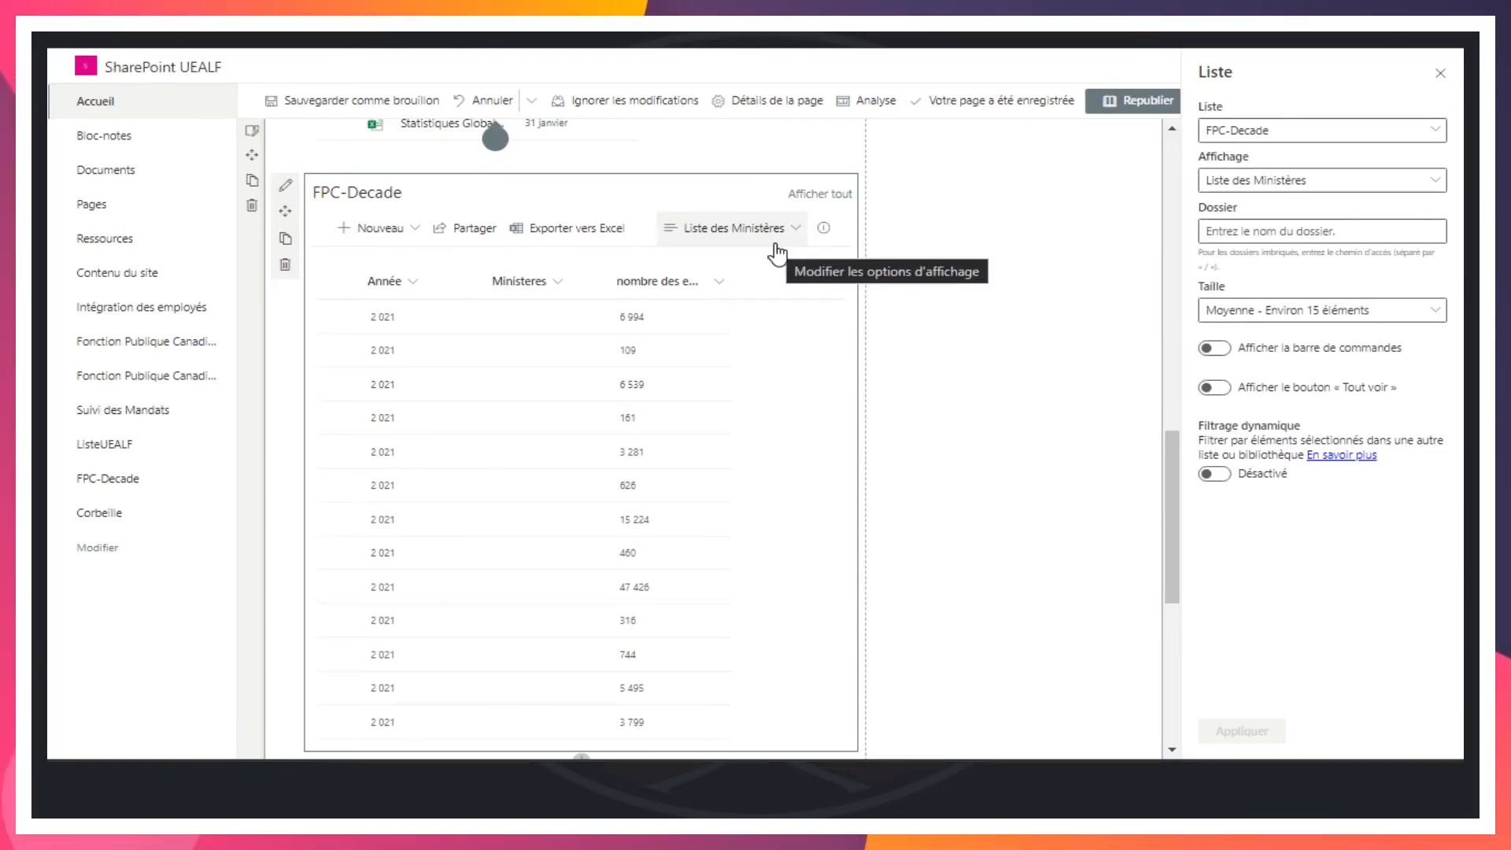
scroll(752, 347, down, 3)
scroll(754, 348, down, 5)
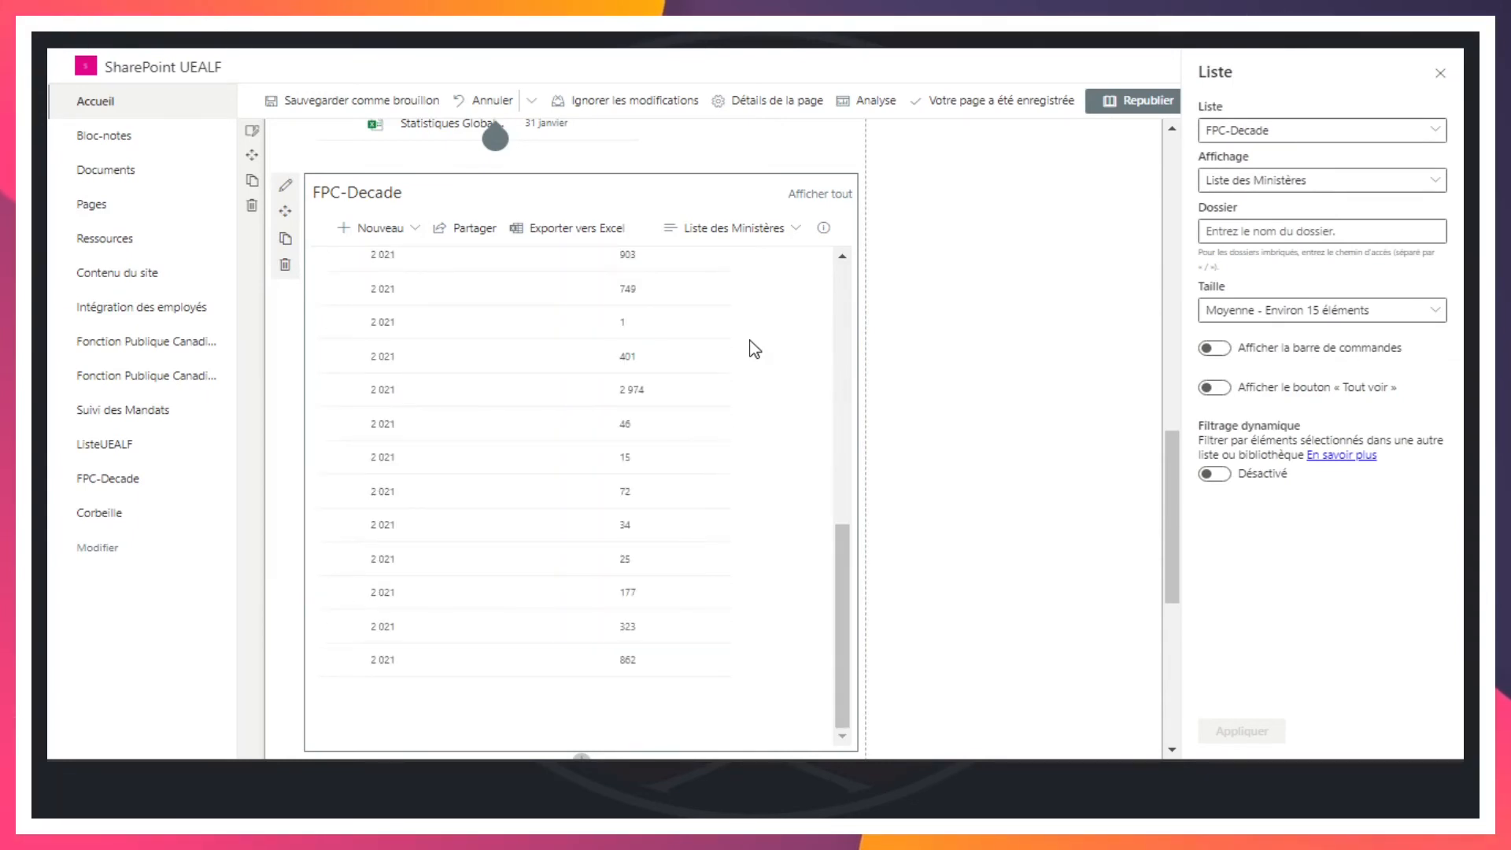
scroll(907, 288, up, 6)
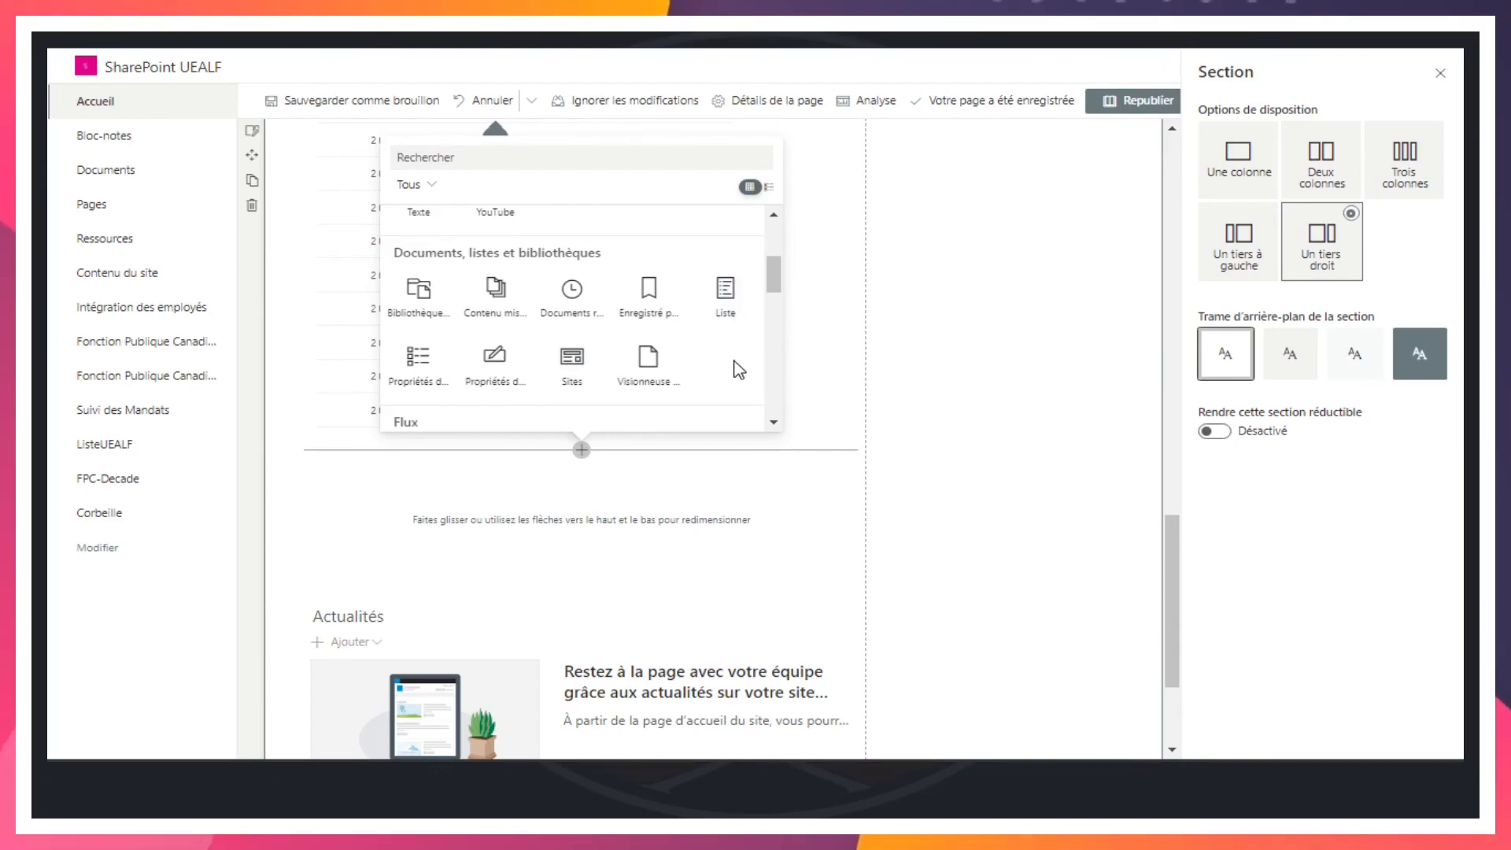
Look through the Flux and Actualités, personnes et événements web part categories available below the FPC-Decade list
scroll(738, 370, down, 3)
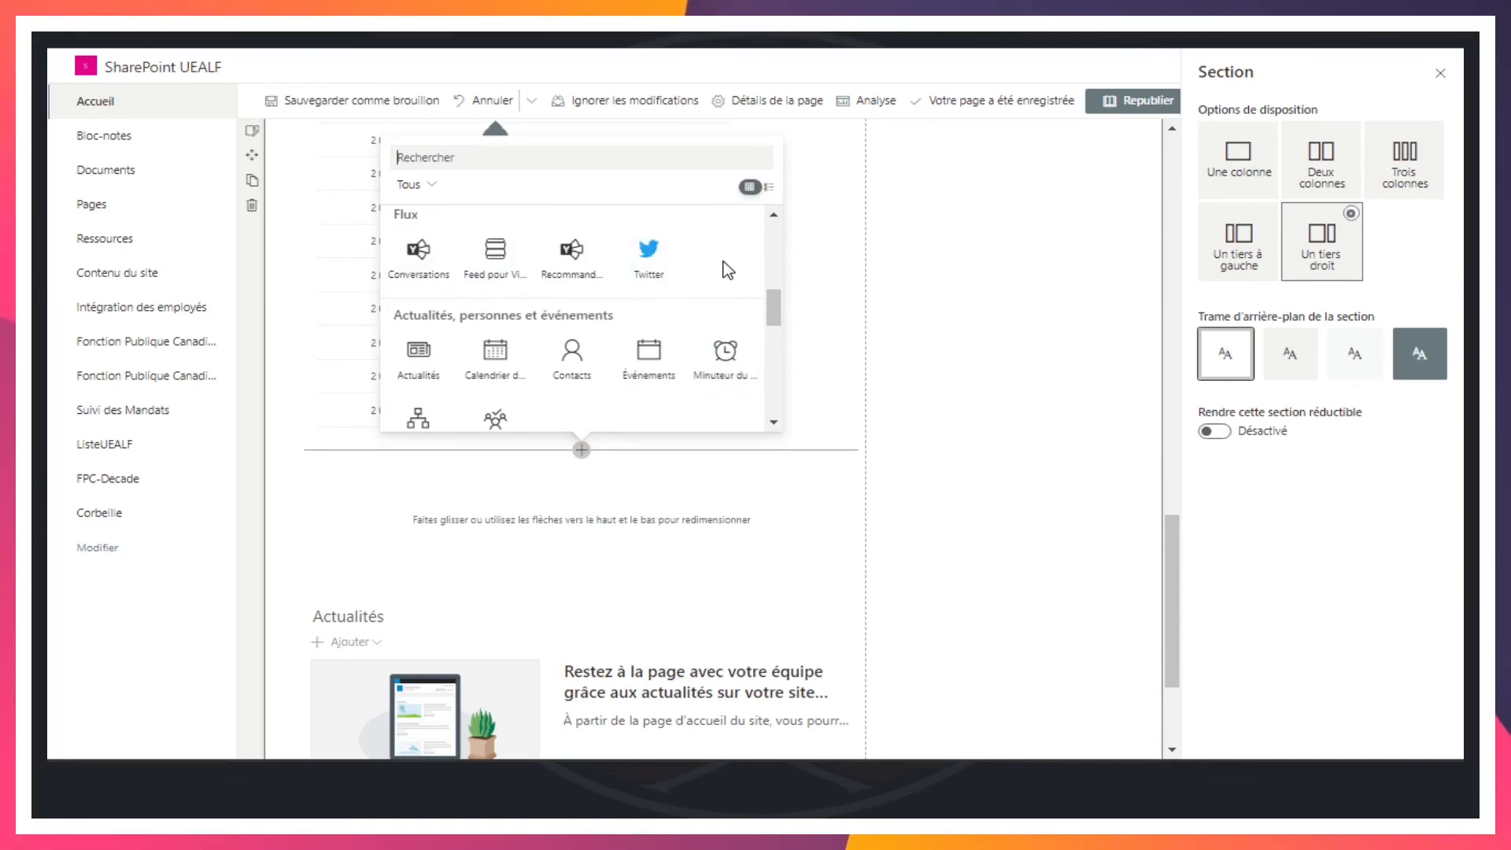
scroll(728, 271, down, 2)
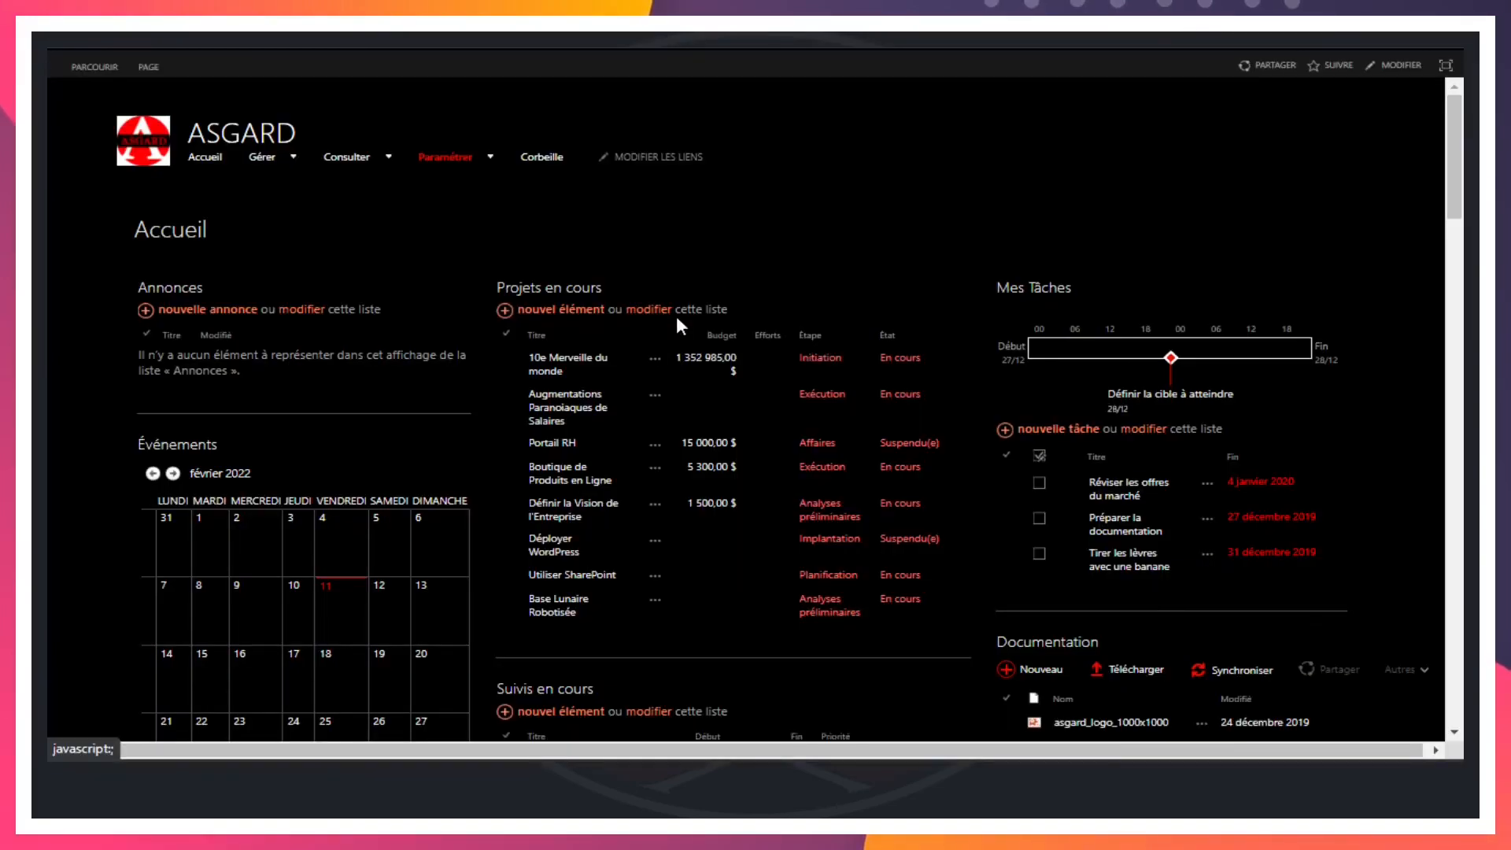
Switch to the classic ASGARD site and examine its home page's project, calendar, task, documentation and discussion web parts
click(670, 317)
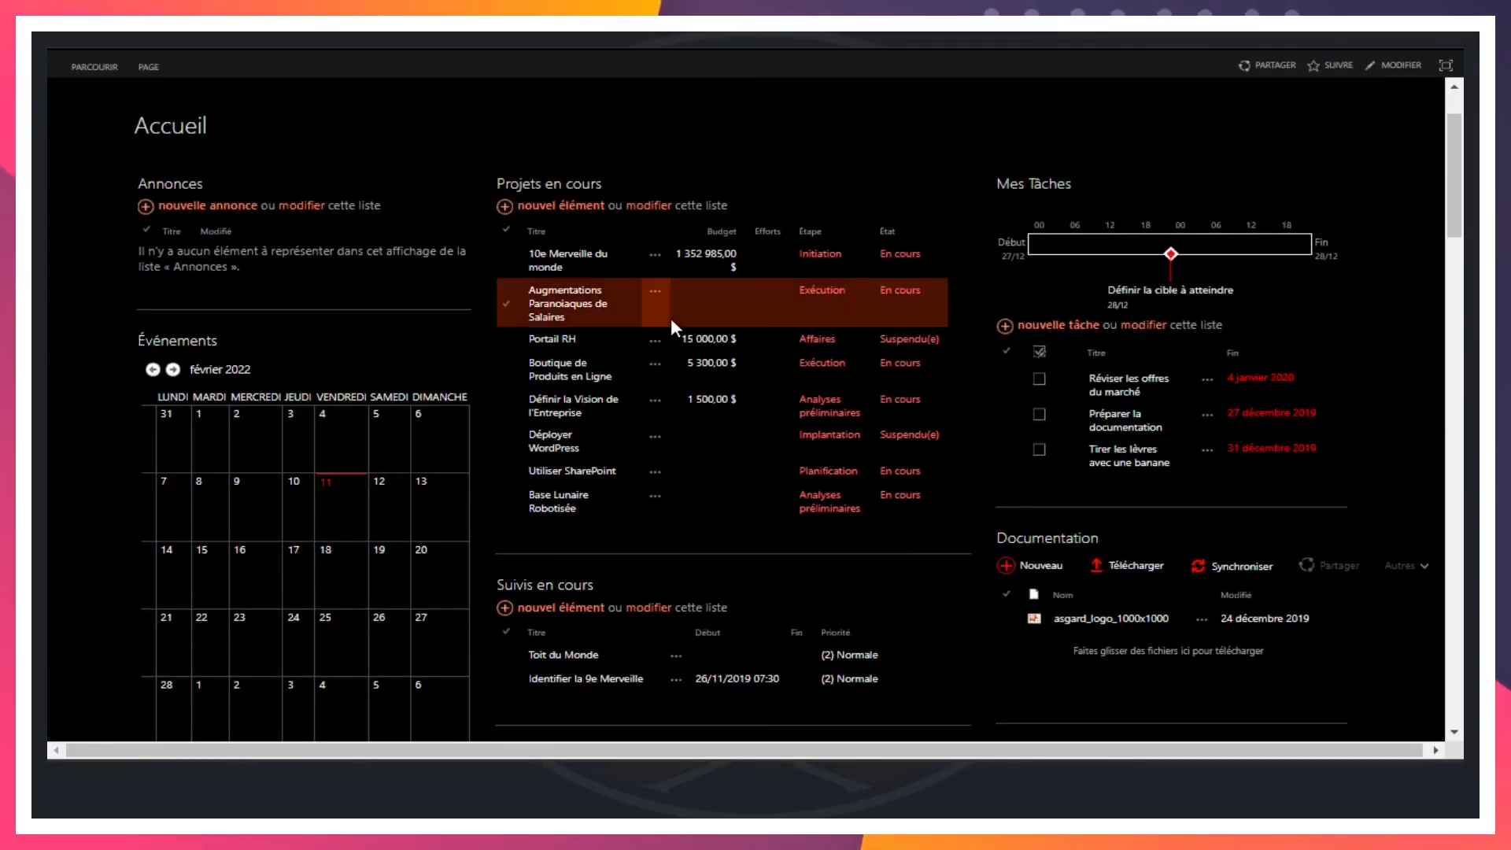
click(734, 472)
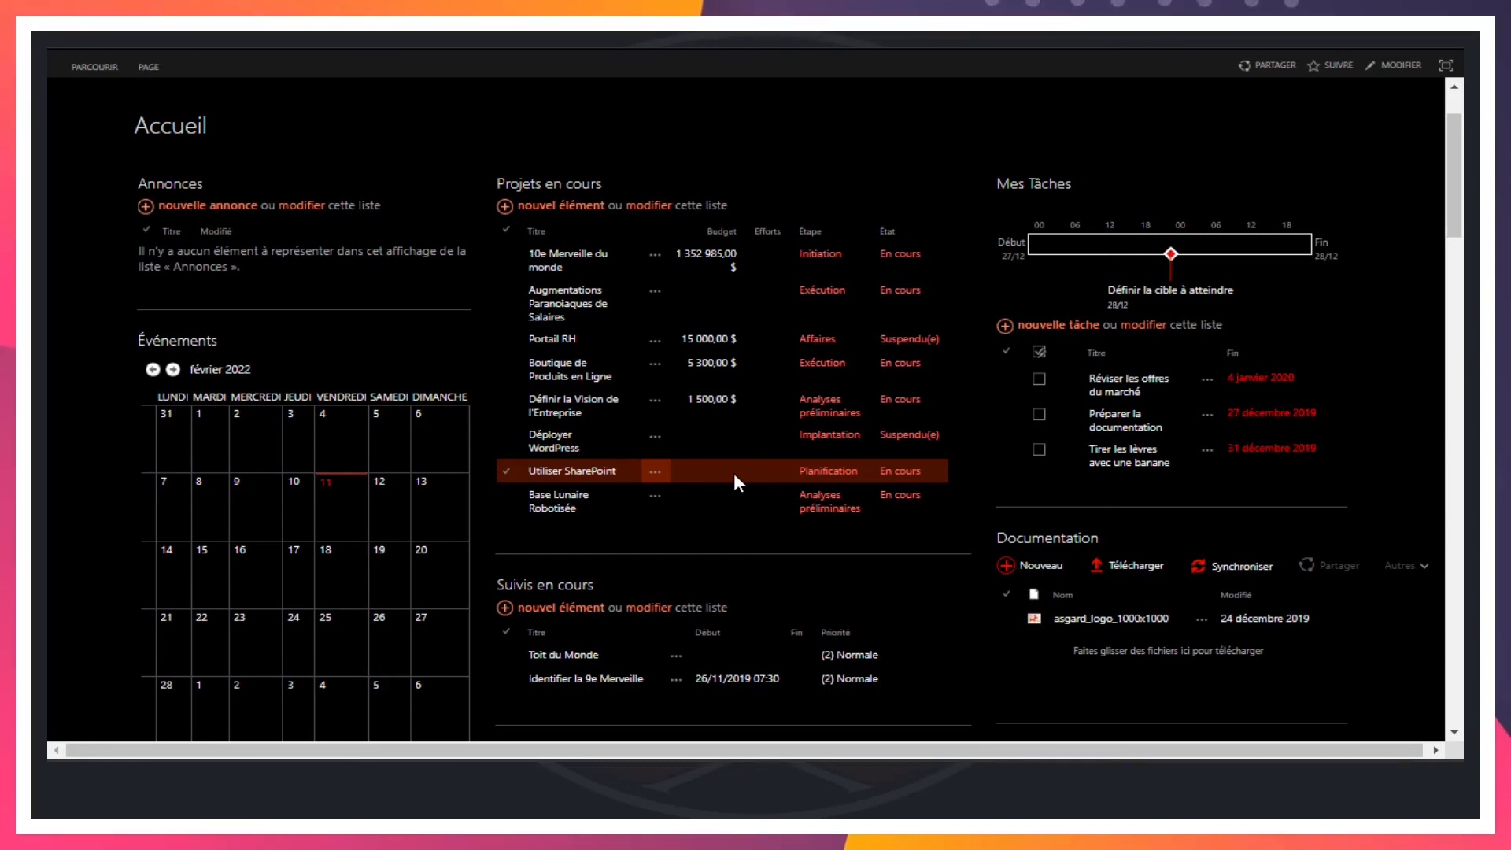
scroll(734, 475, down, 1)
scroll(734, 472, down, 3)
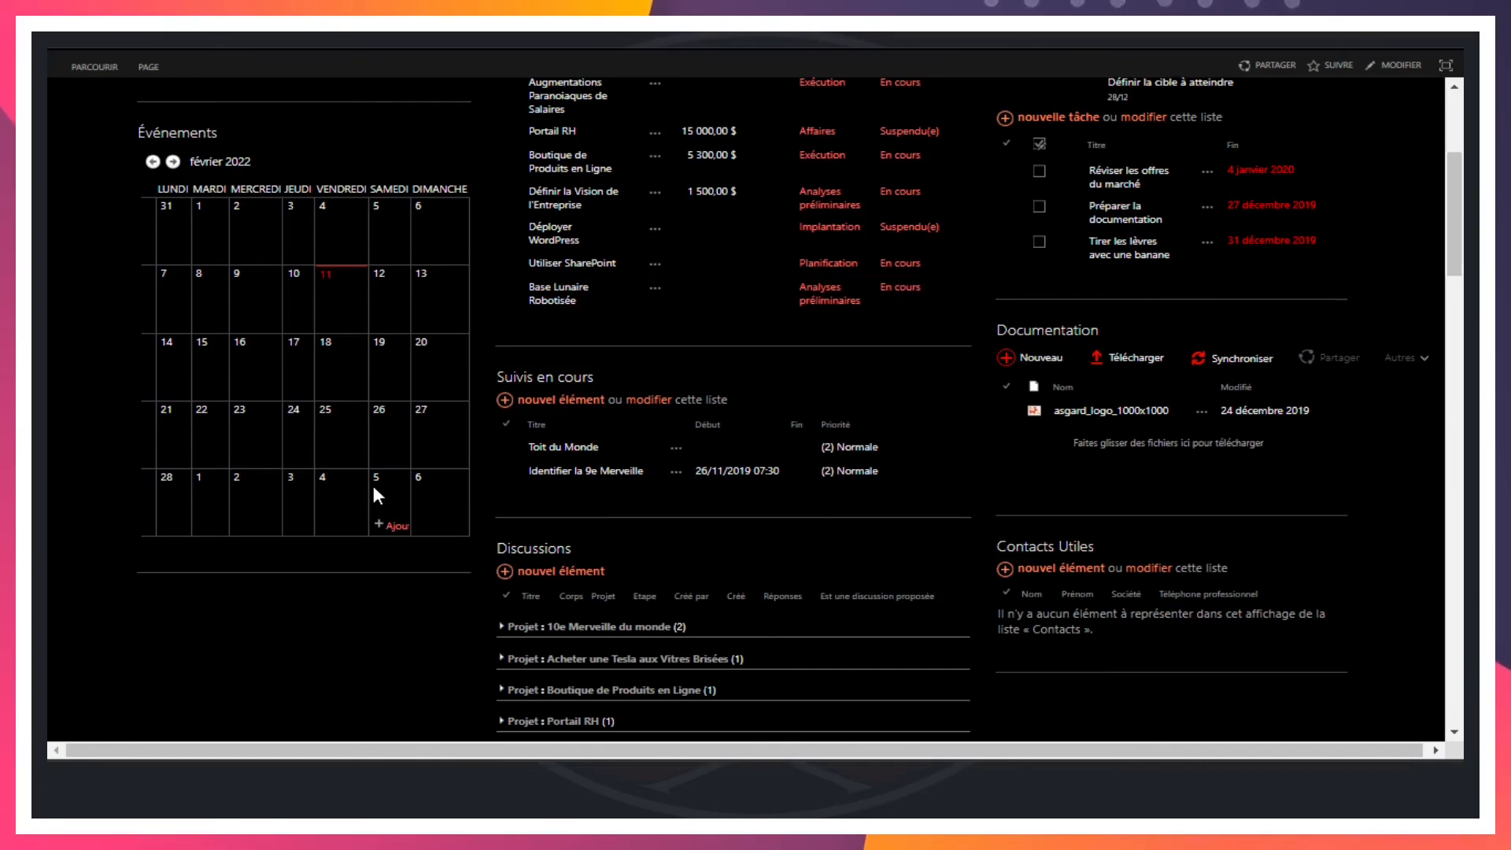
click(712, 282)
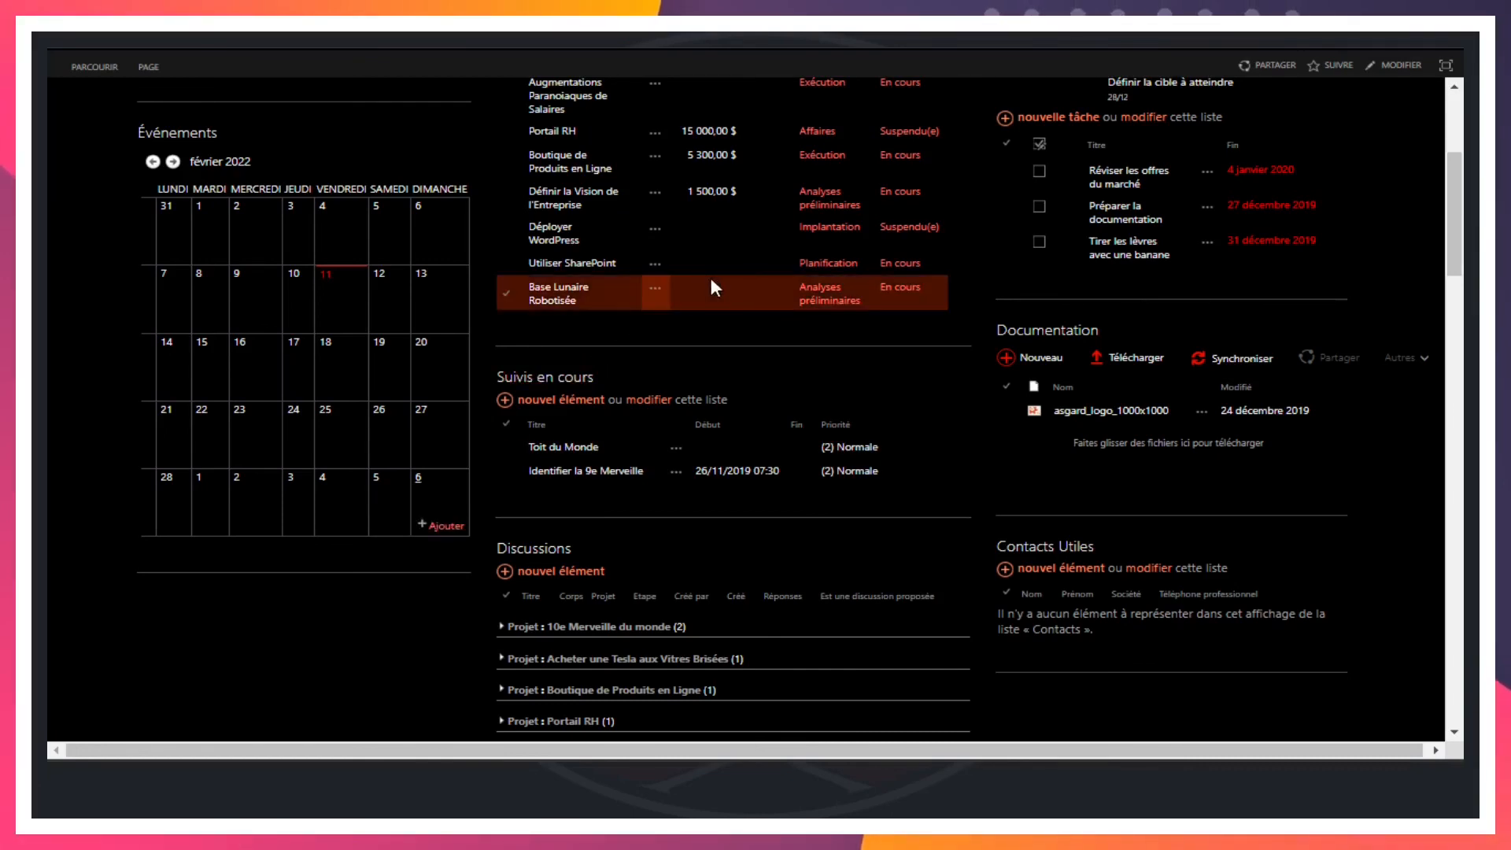
scroll(710, 277, up, 3)
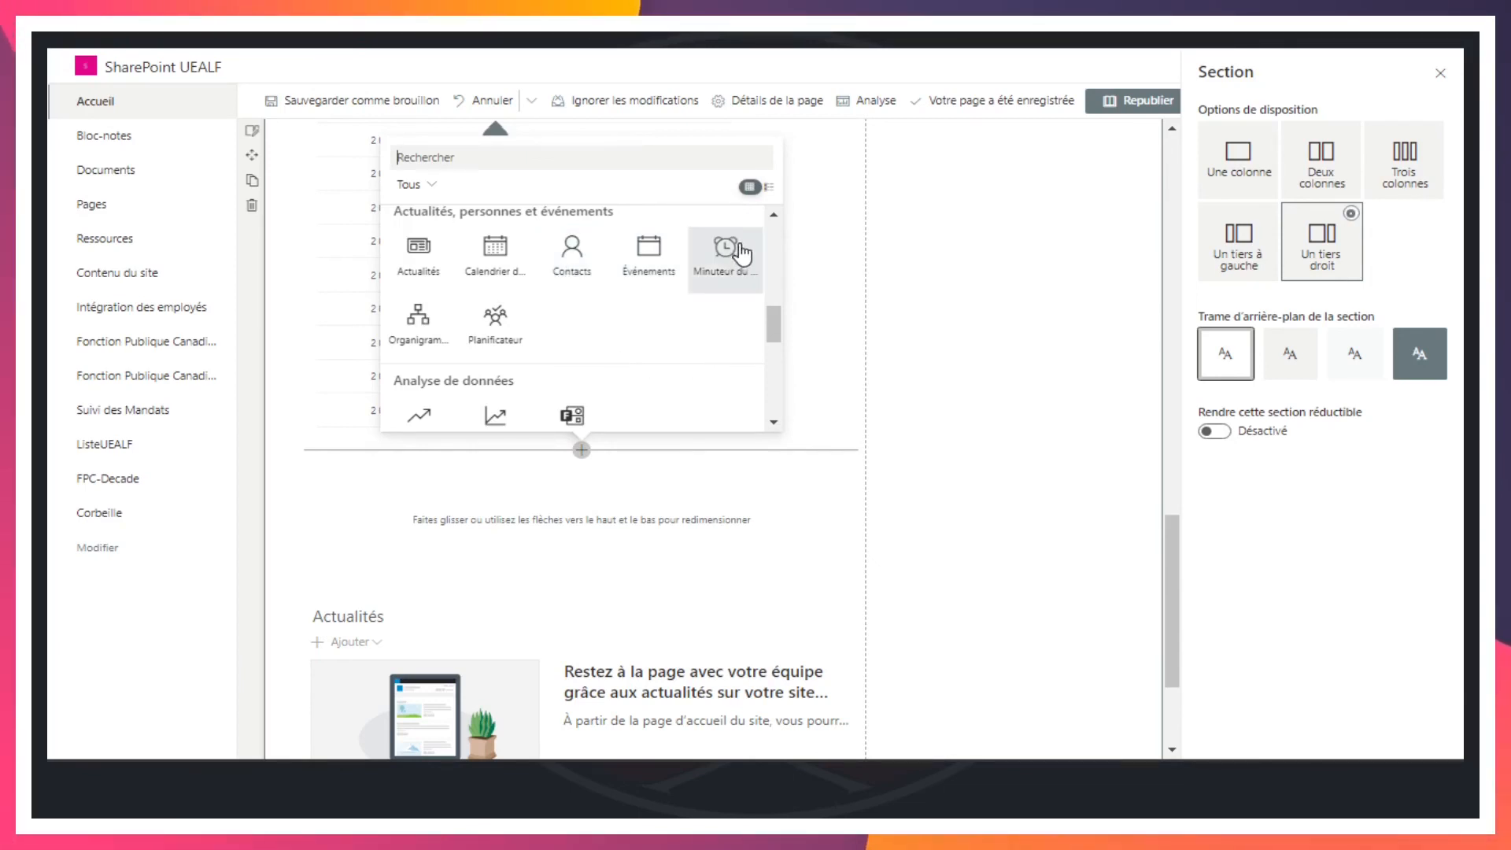
Back on the SharePoint UEALF page, add a Bing Cartes web part below the FPC-Decade list and check its map view selector
scroll(686, 321, down, 3)
scroll(689, 323, down, 2)
scroll(689, 323, up, 2)
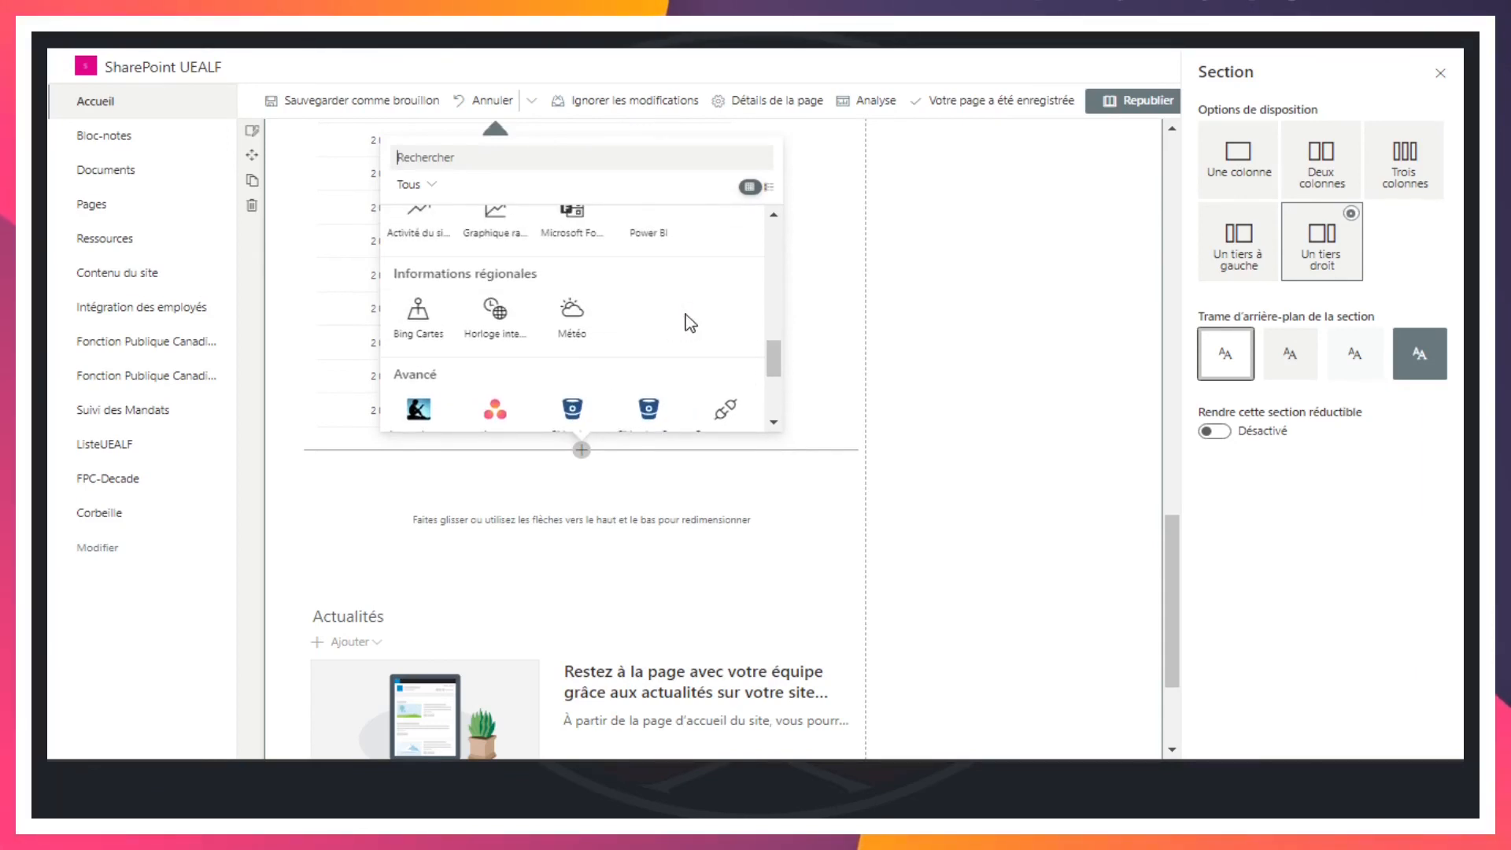
click(427, 316)
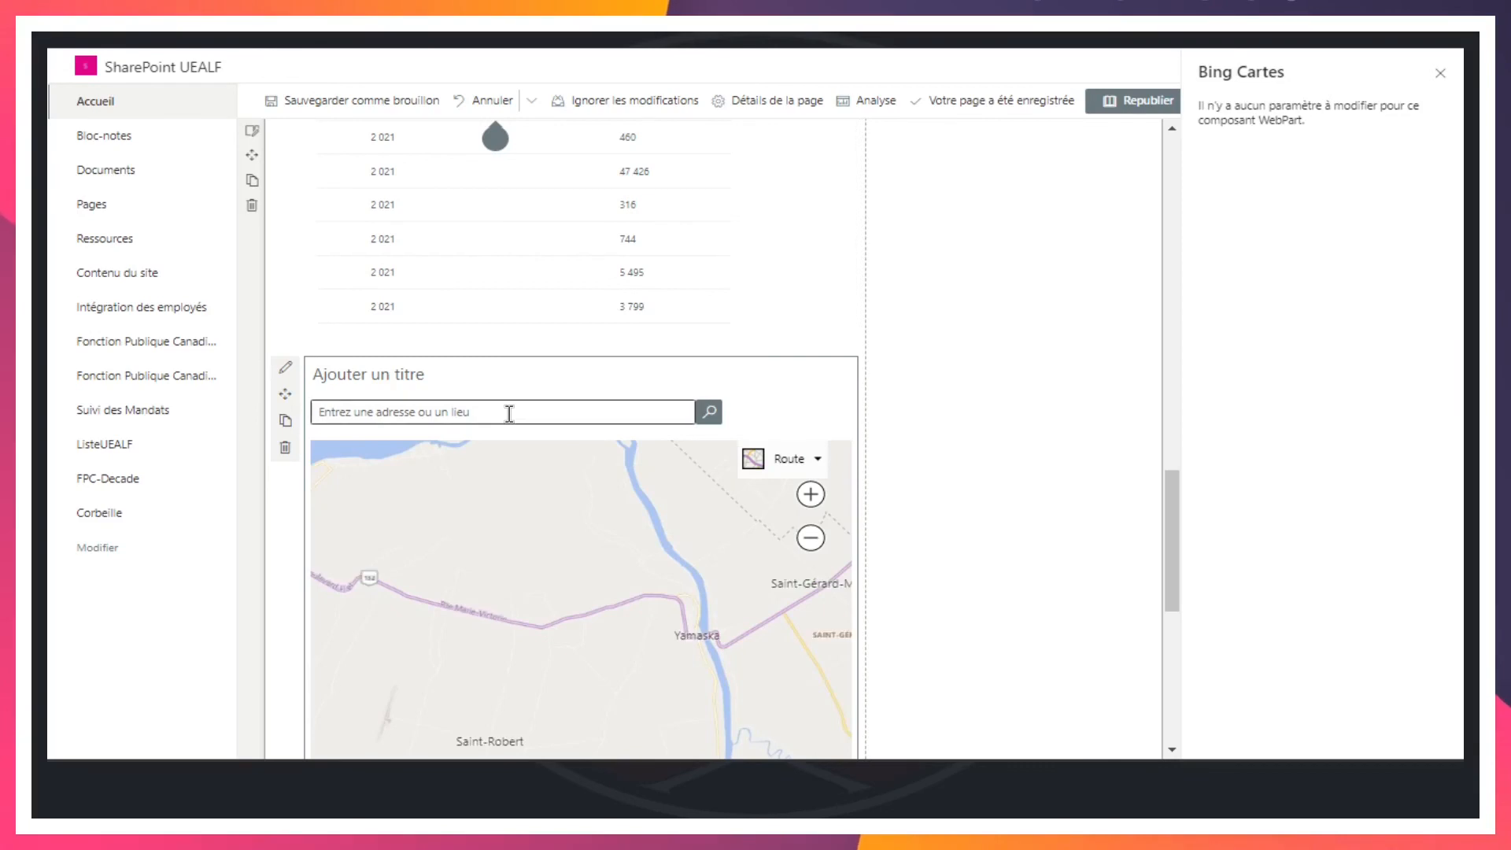
scroll(509, 413, down, 3)
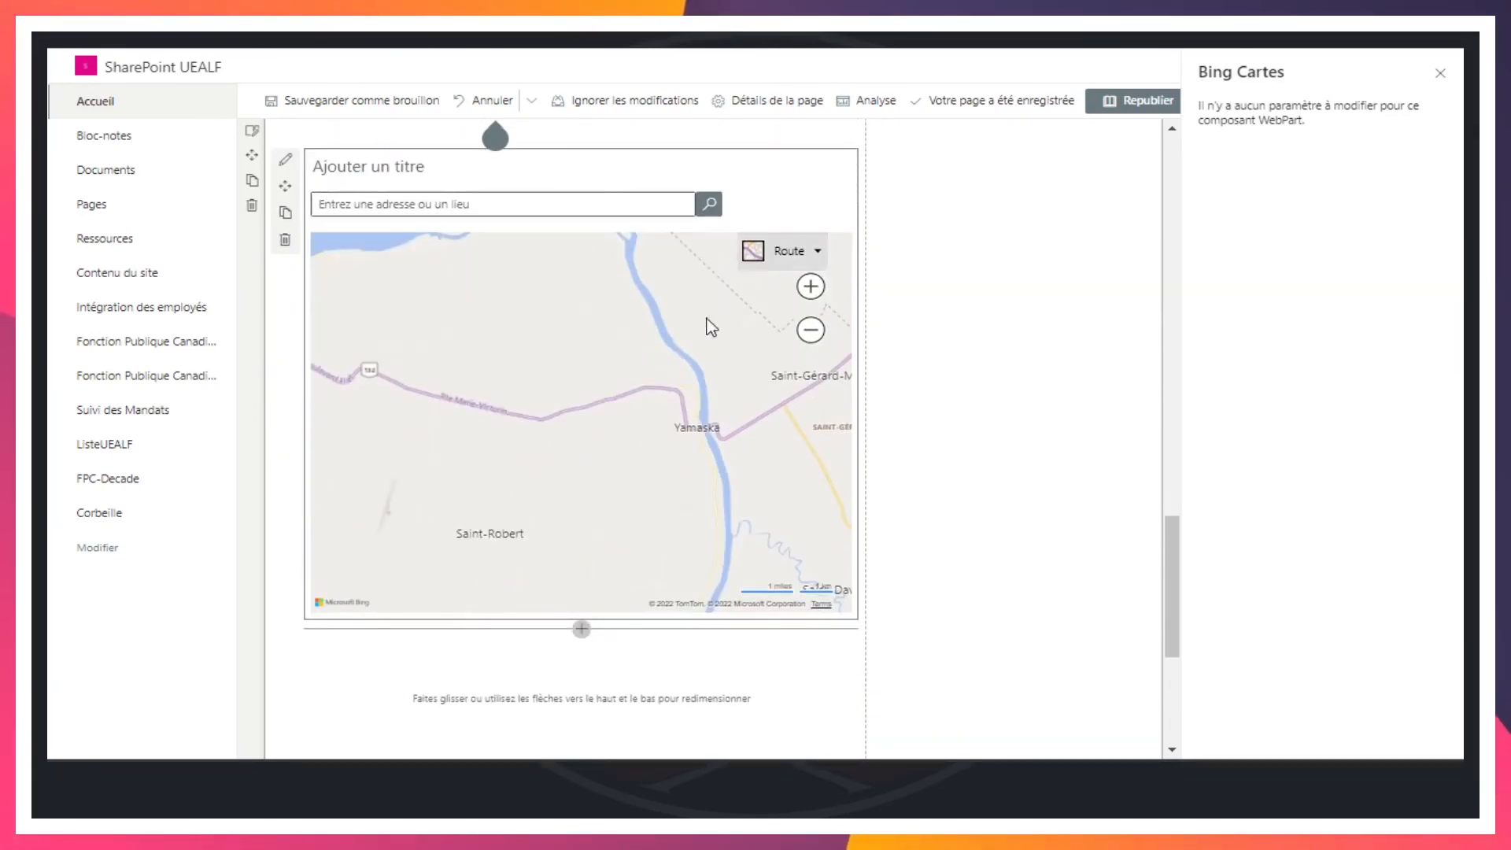
click(783, 250)
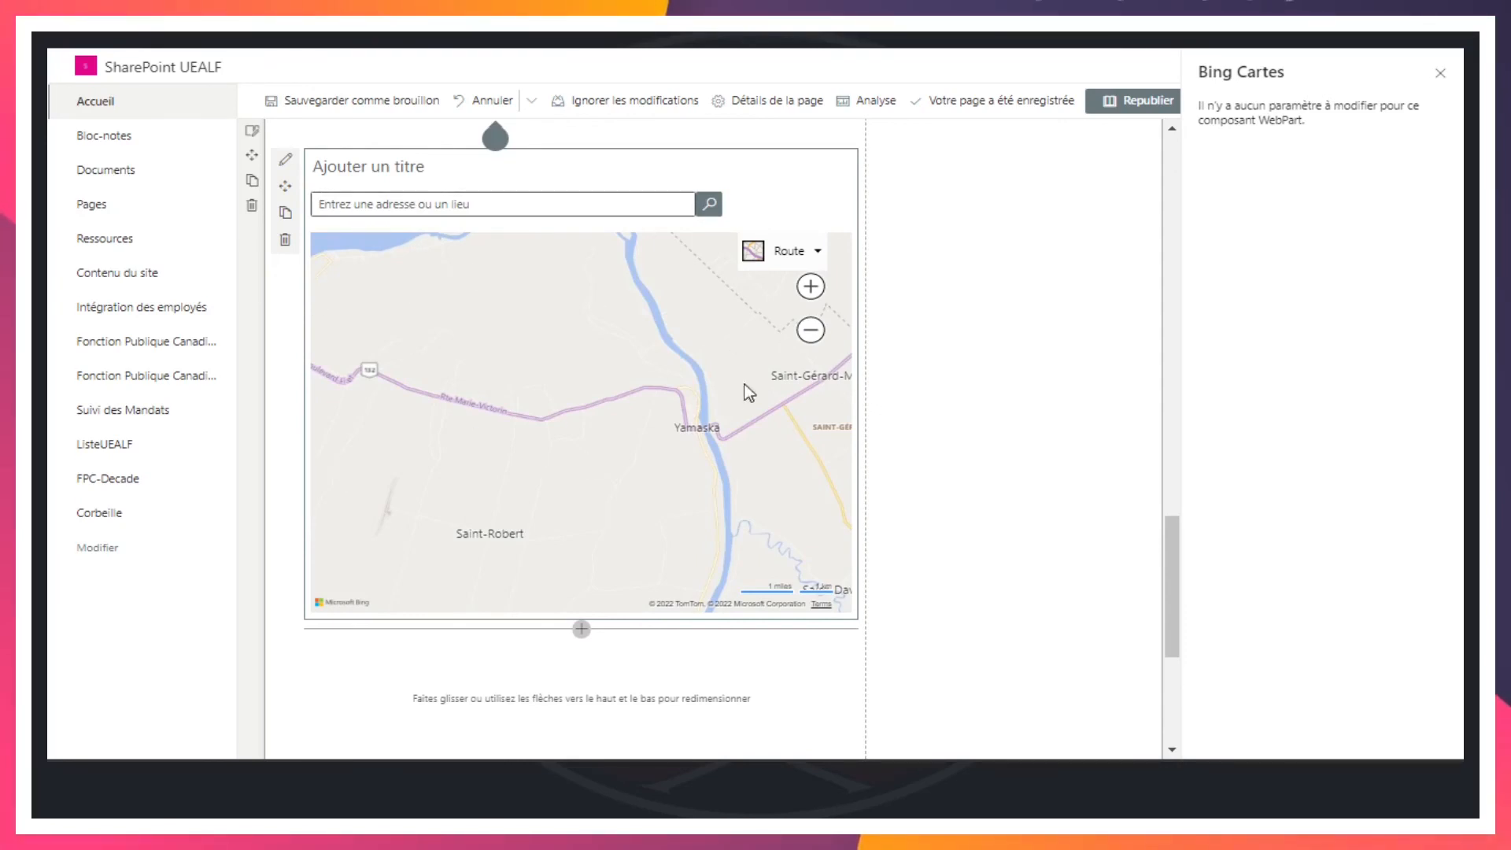
Review the web parts available below the map, including the Analyse de données, Informations régionales and Avancé categories, and close the catalogue without adding one
click(583, 629)
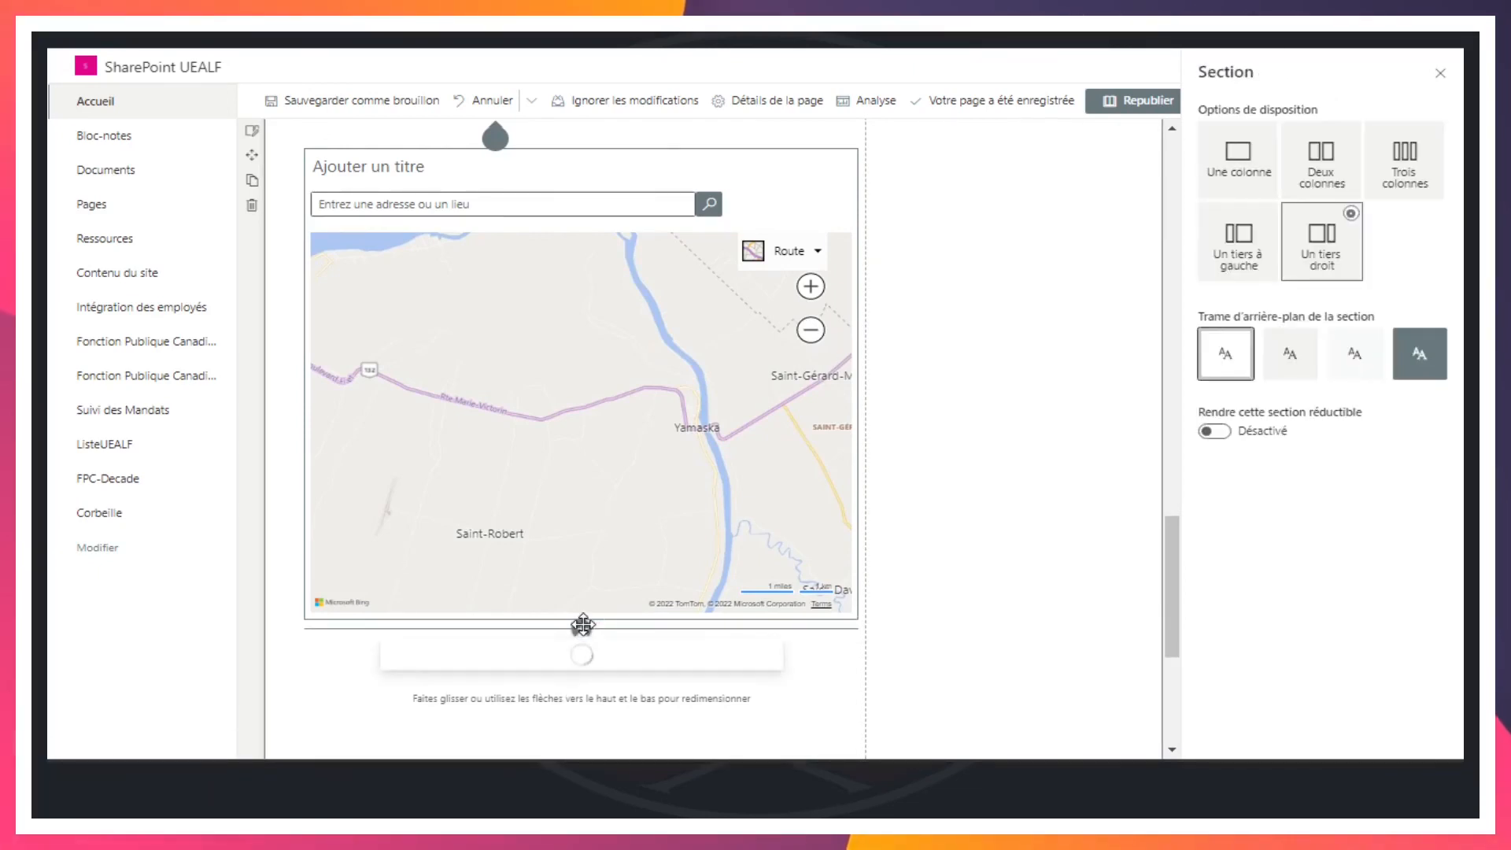
scroll(663, 503, down, 10)
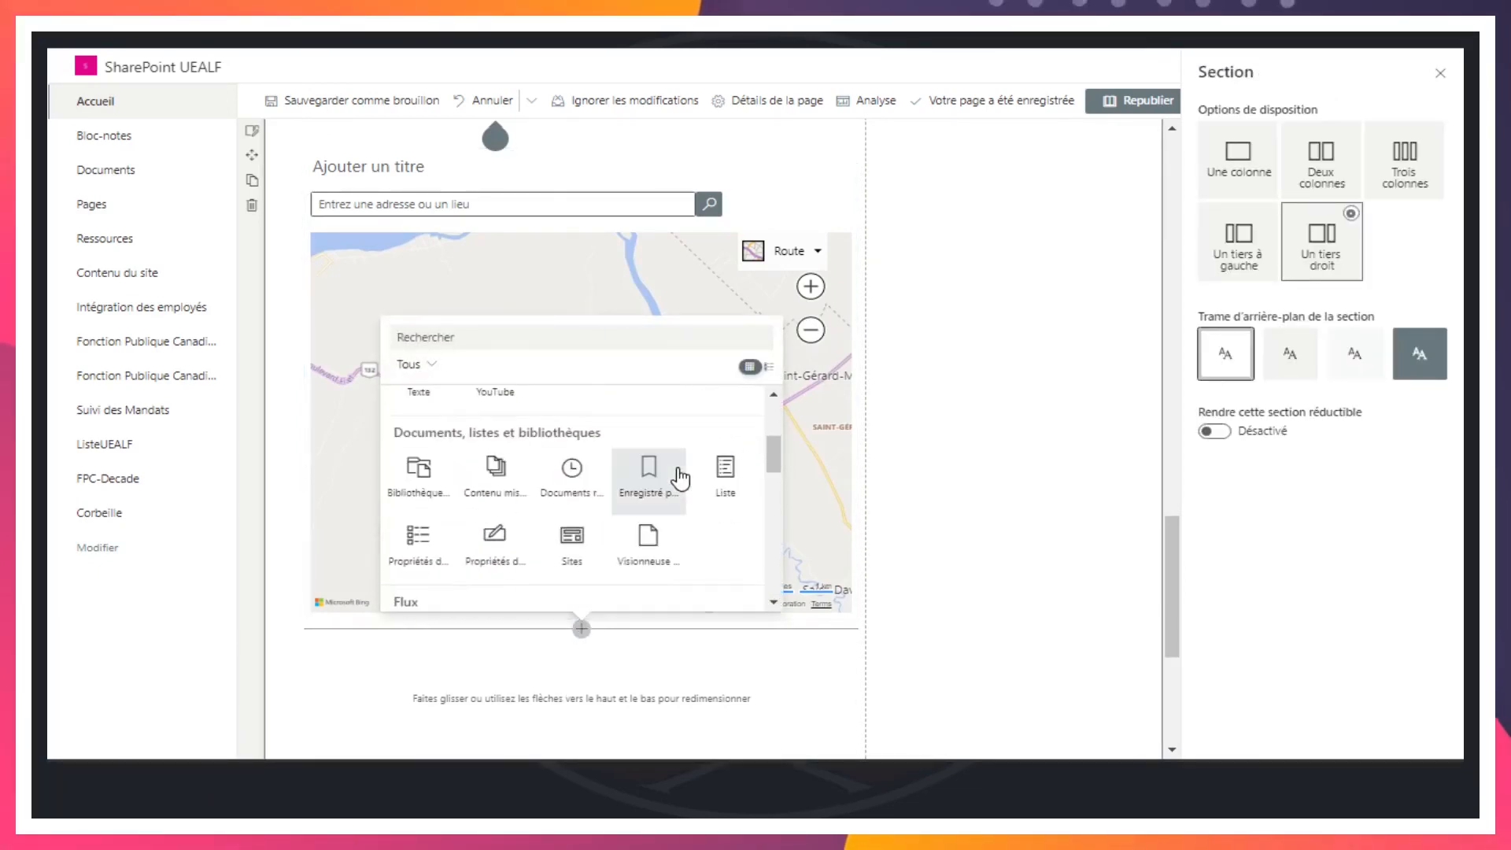
scroll(680, 478, down, 3)
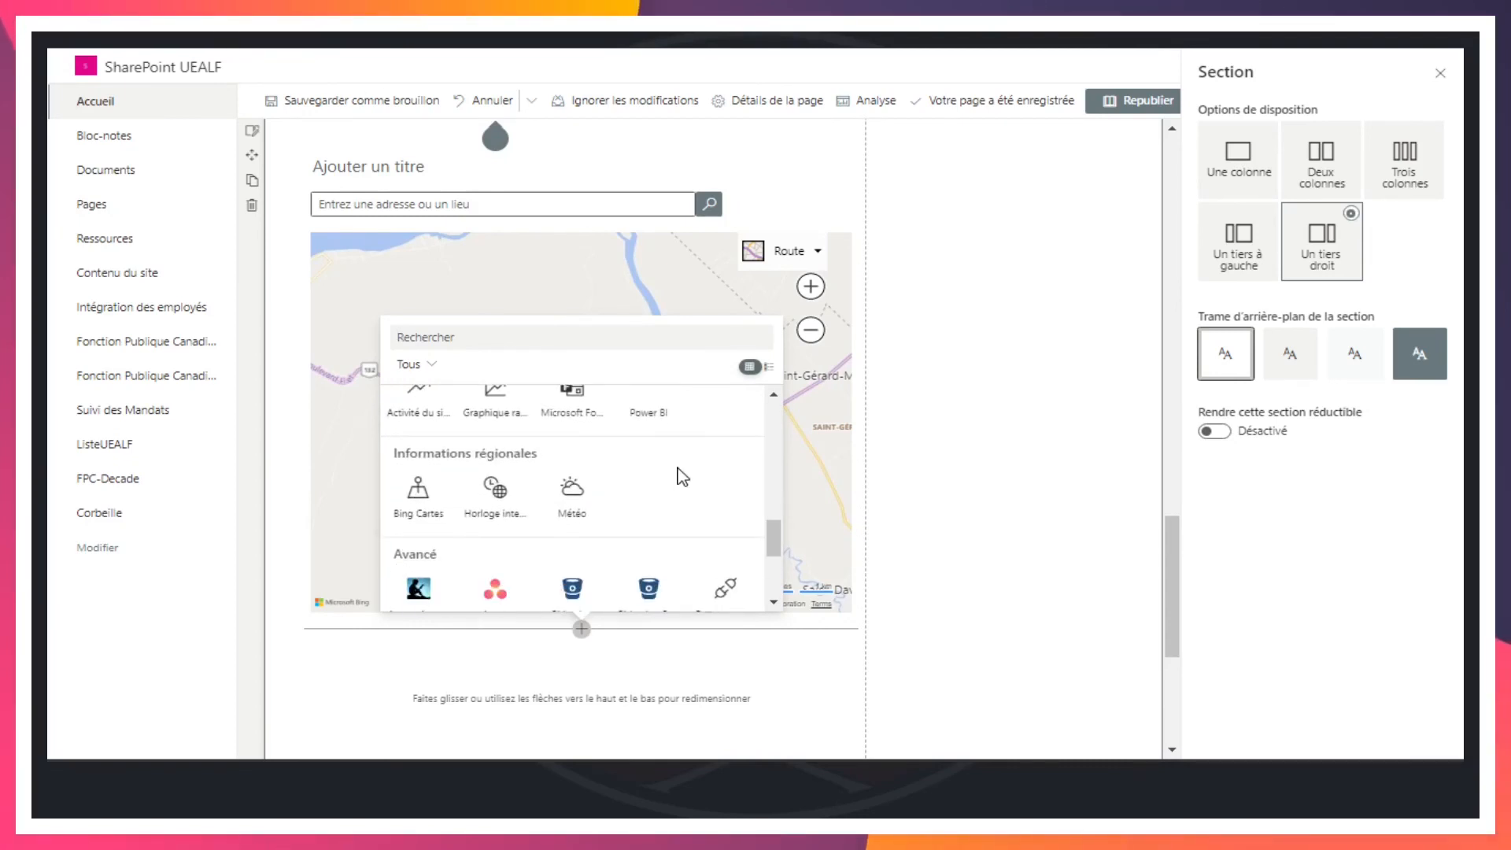
scroll(681, 476, up, 1)
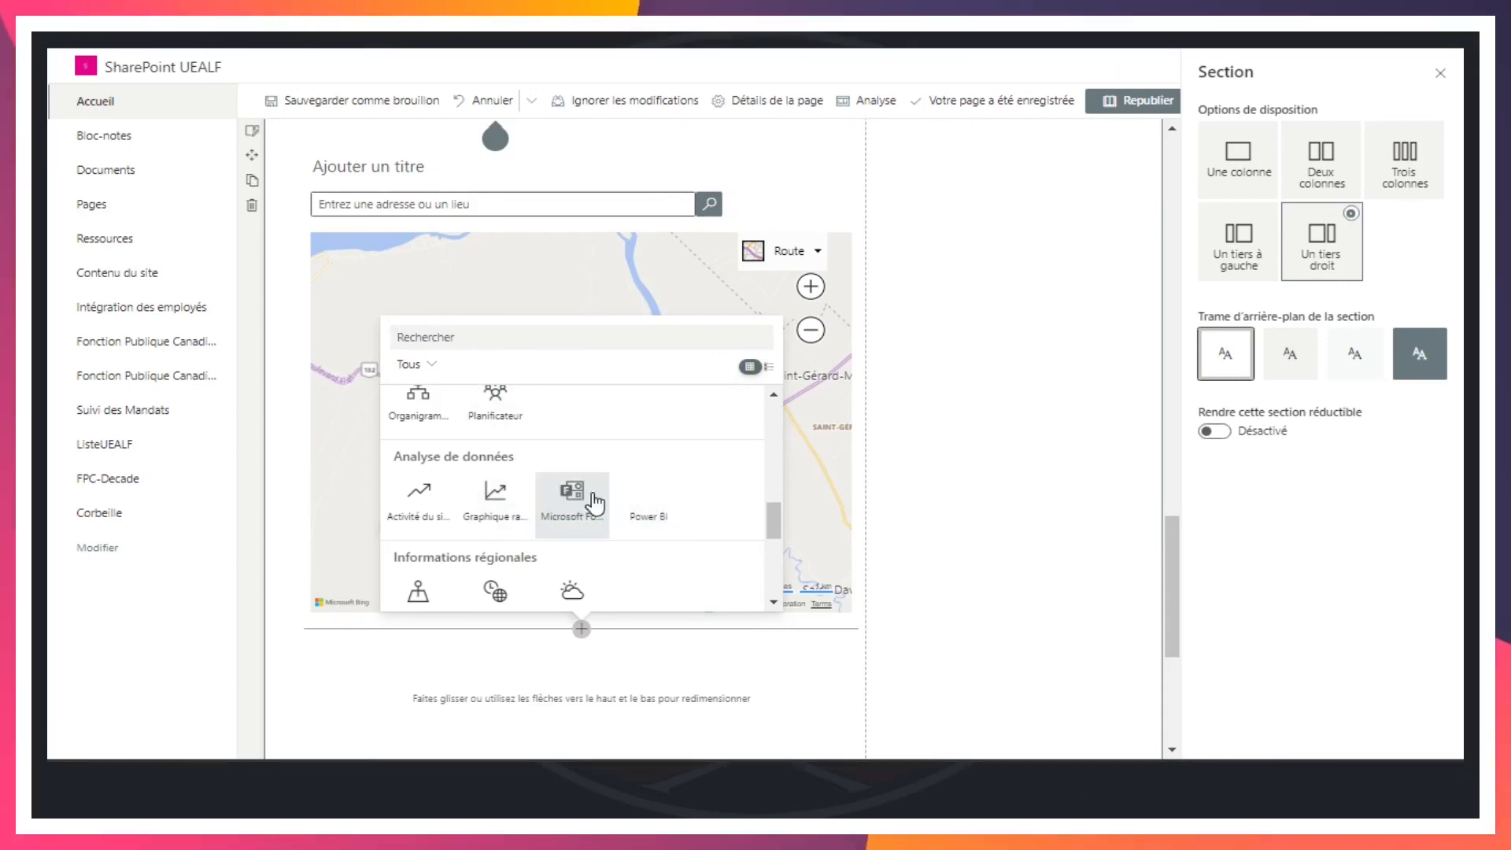
scroll(687, 495, down, 3)
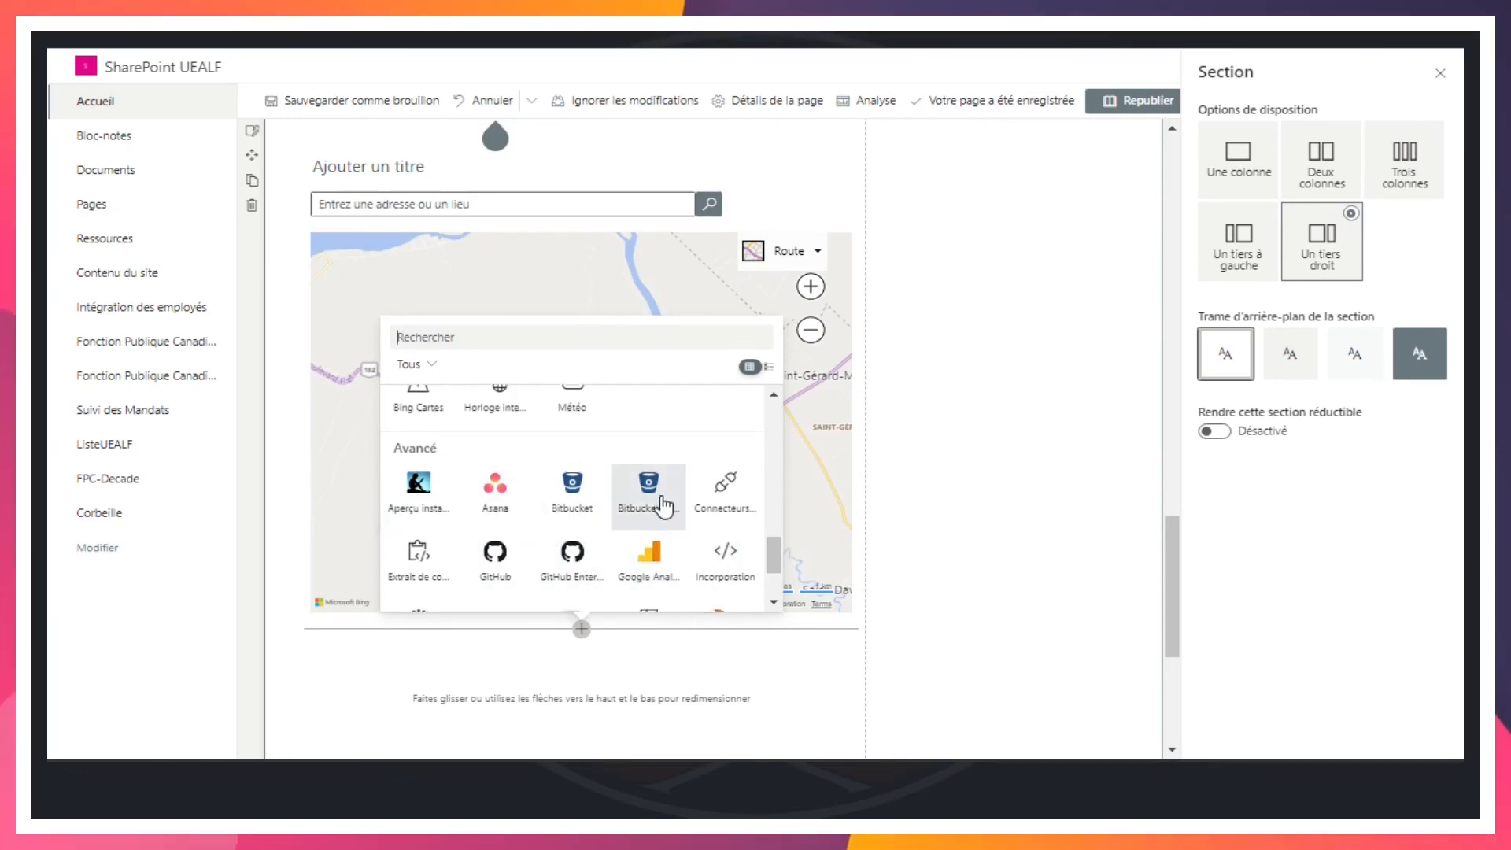
scroll(661, 506, down, 2)
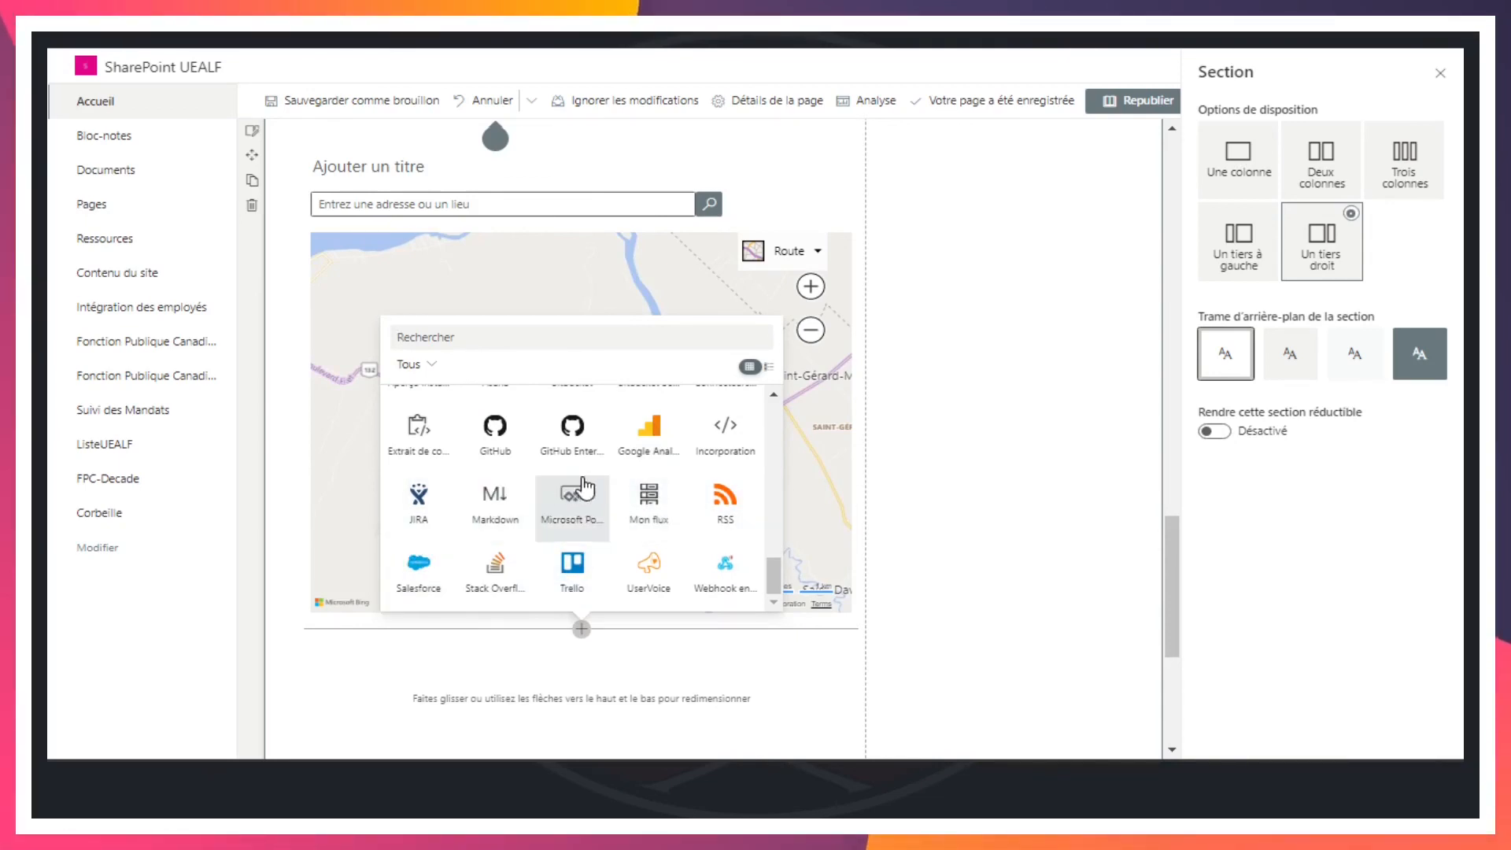
drag(769, 573, 768, 394)
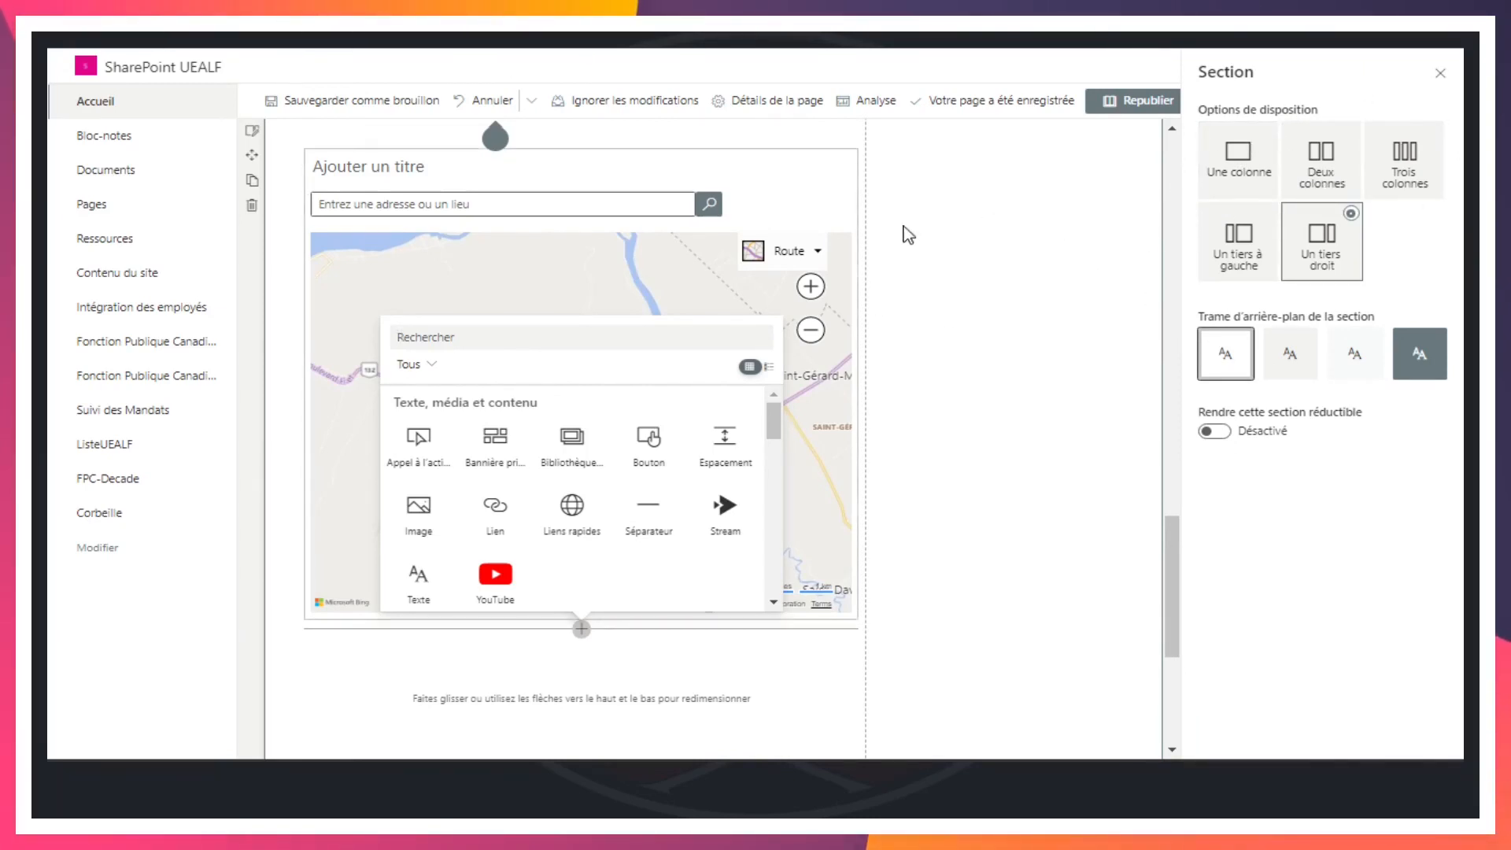
click(1059, 243)
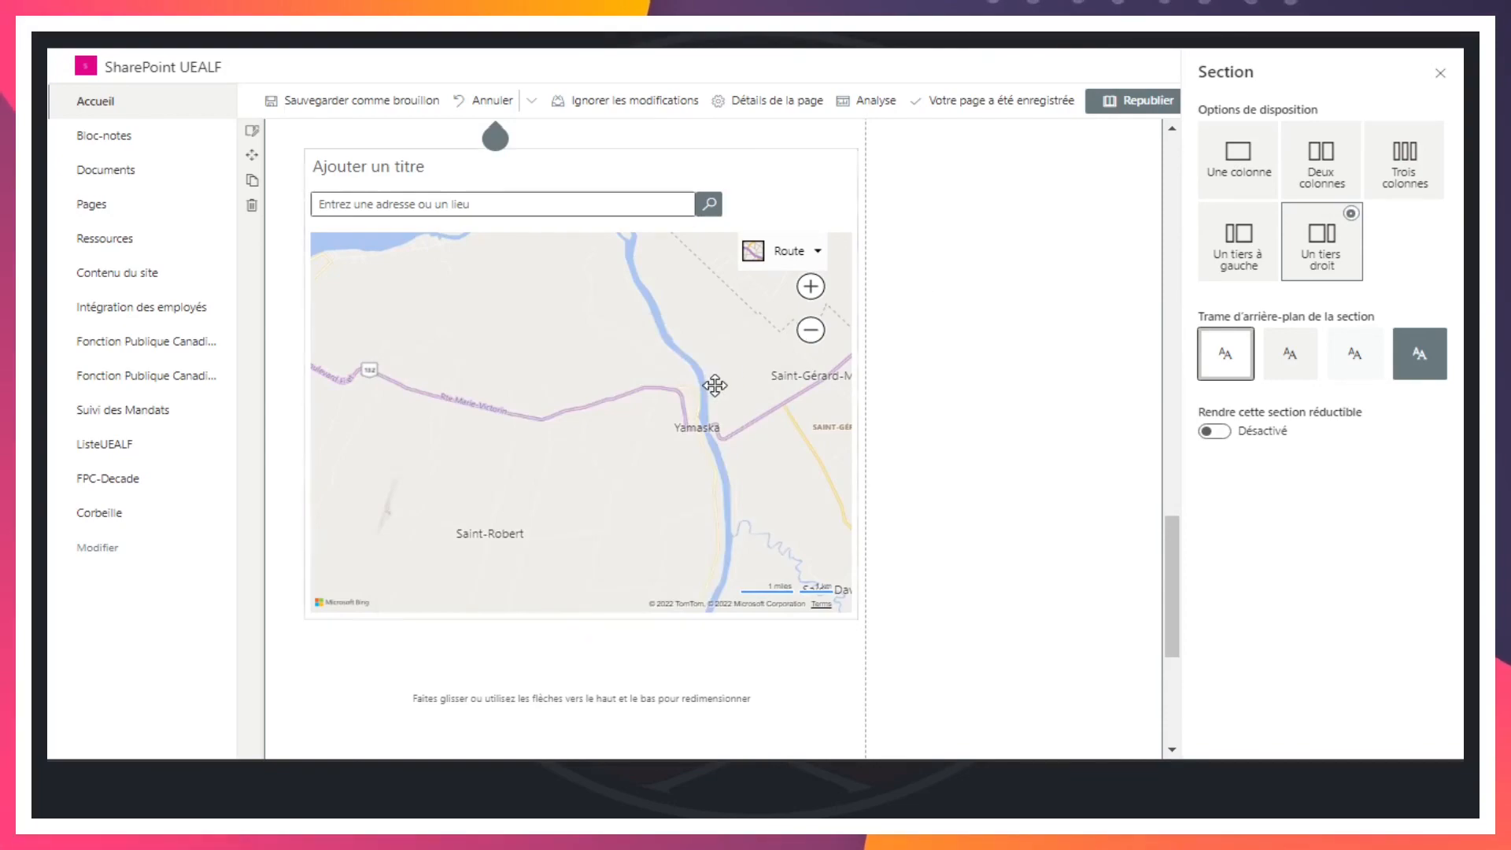